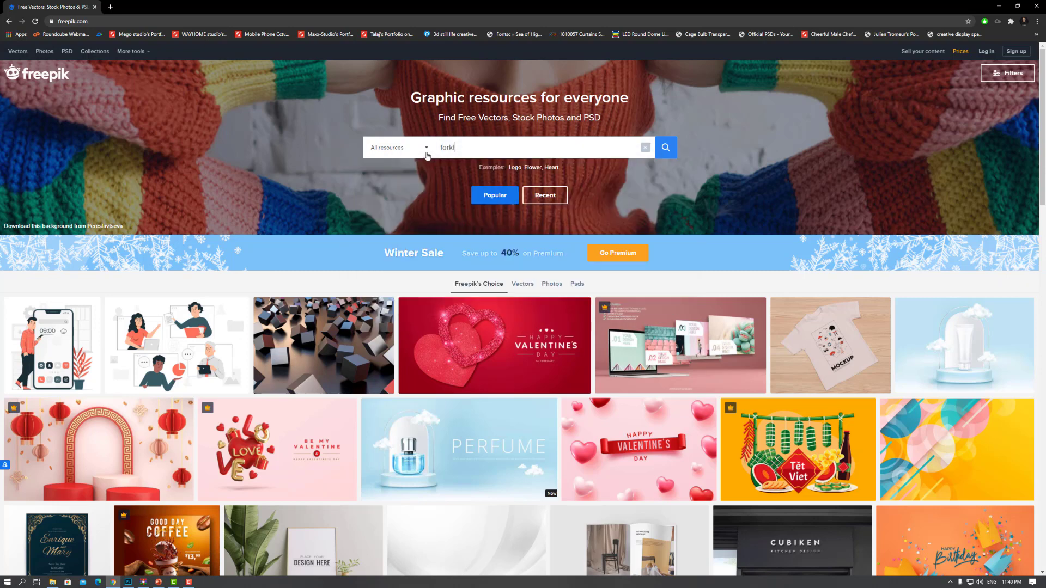
Search Freepik photos for forklift and preview the 'Forklift isolated on white' photo.
key(Return)
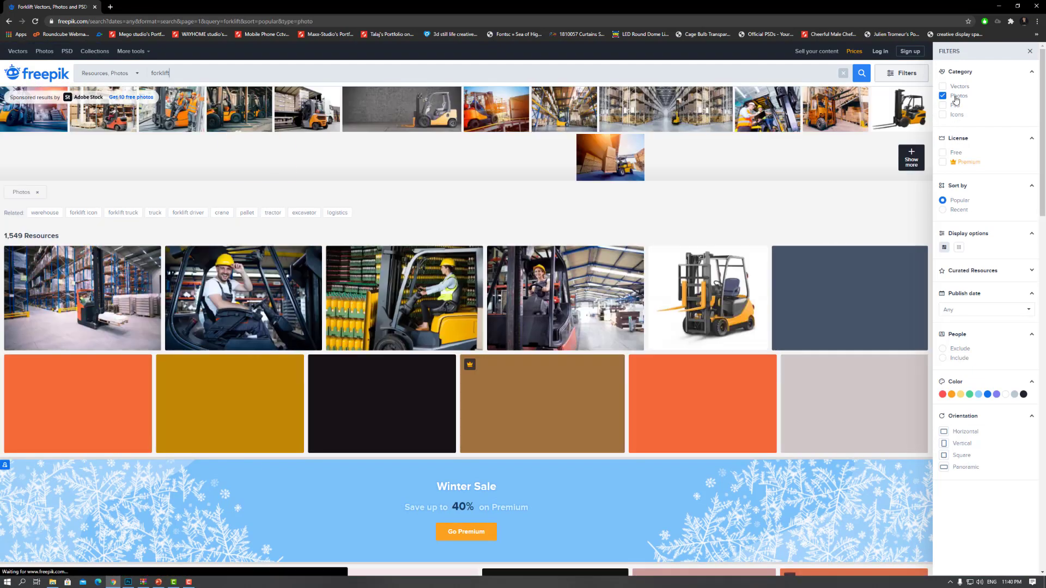
scroll(599, 275, down, 5)
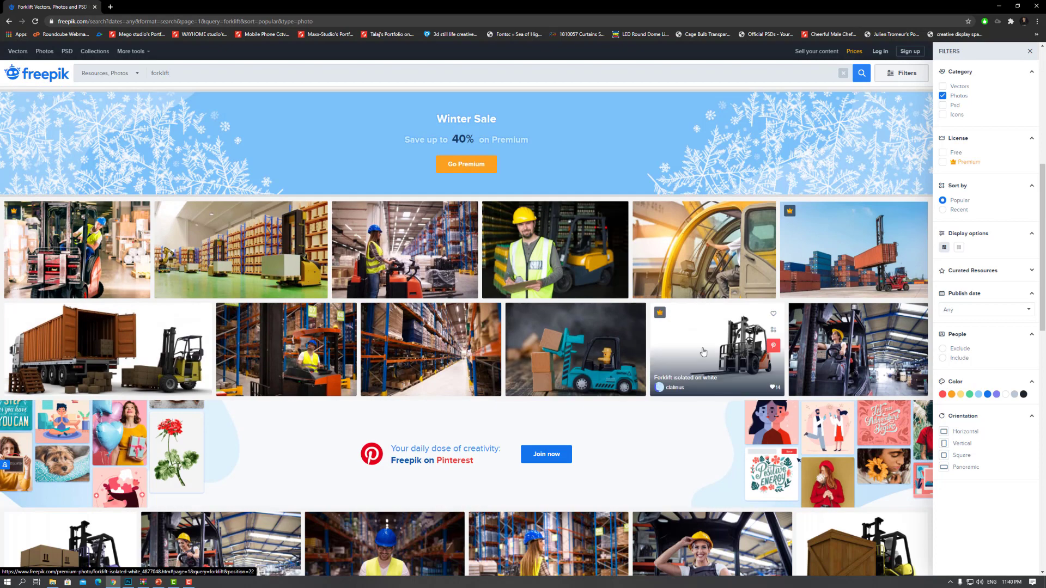
click(717, 363)
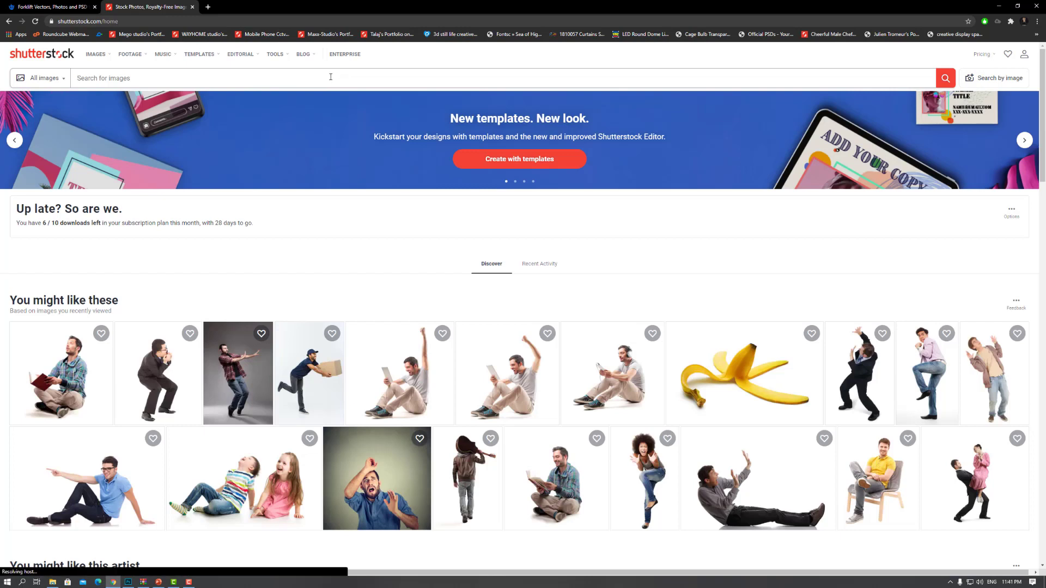
Search Shutterstock for 'delivery man' and open the thumbs-up delivery man photo.
click(330, 76)
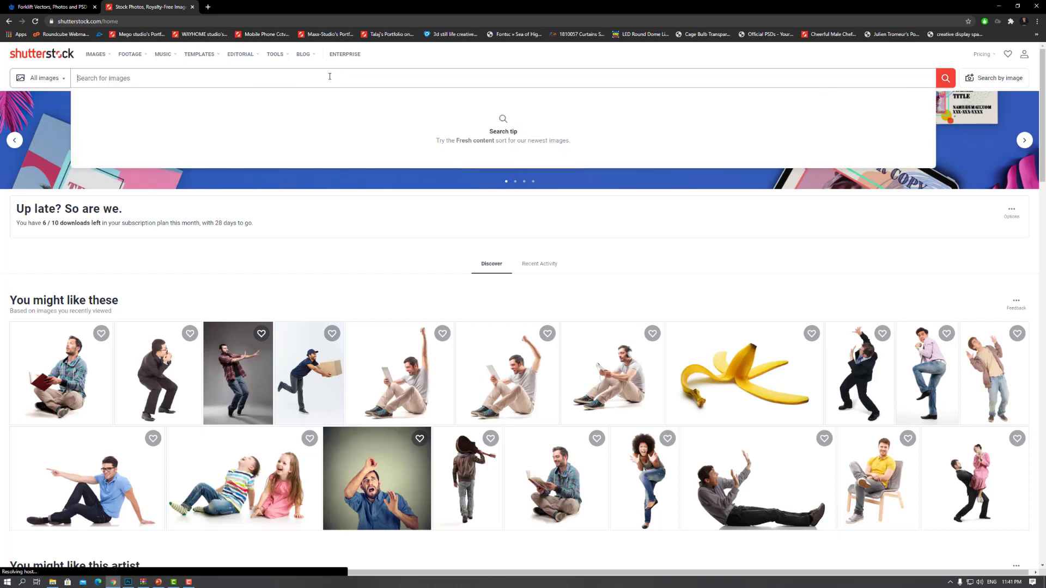
text(deiv)
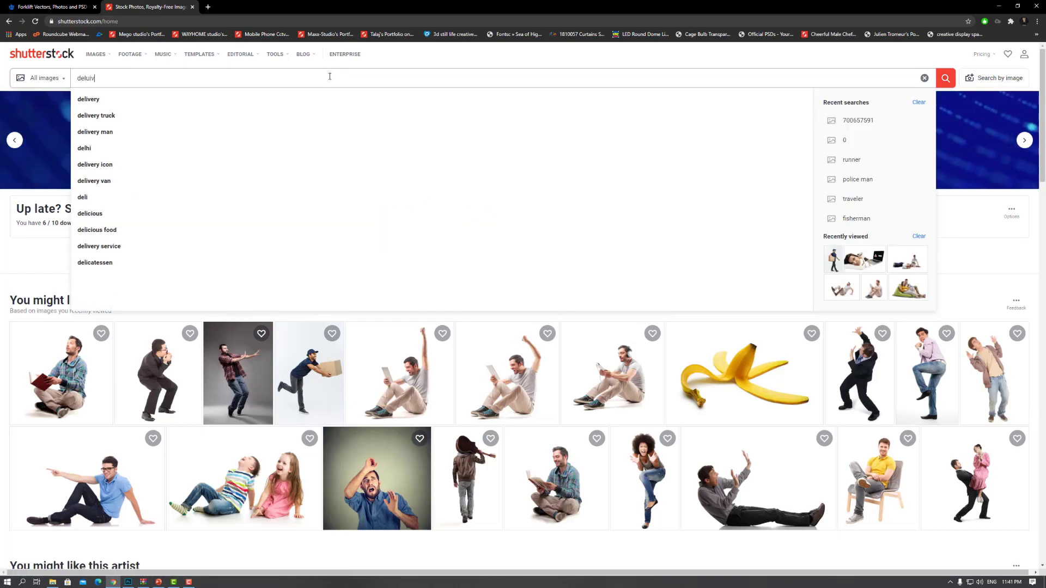
text(er )
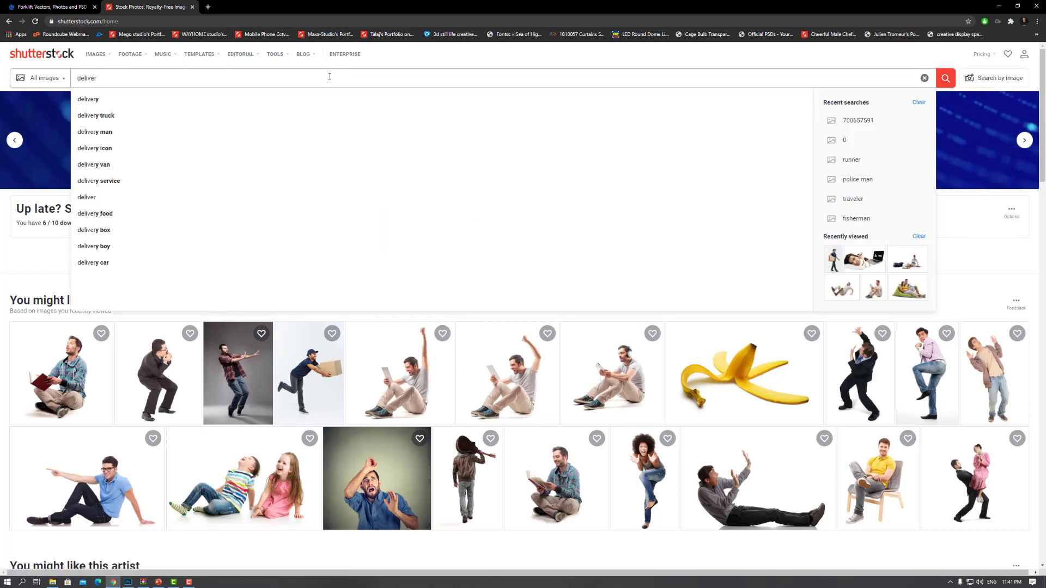
text(y man)
key(Return)
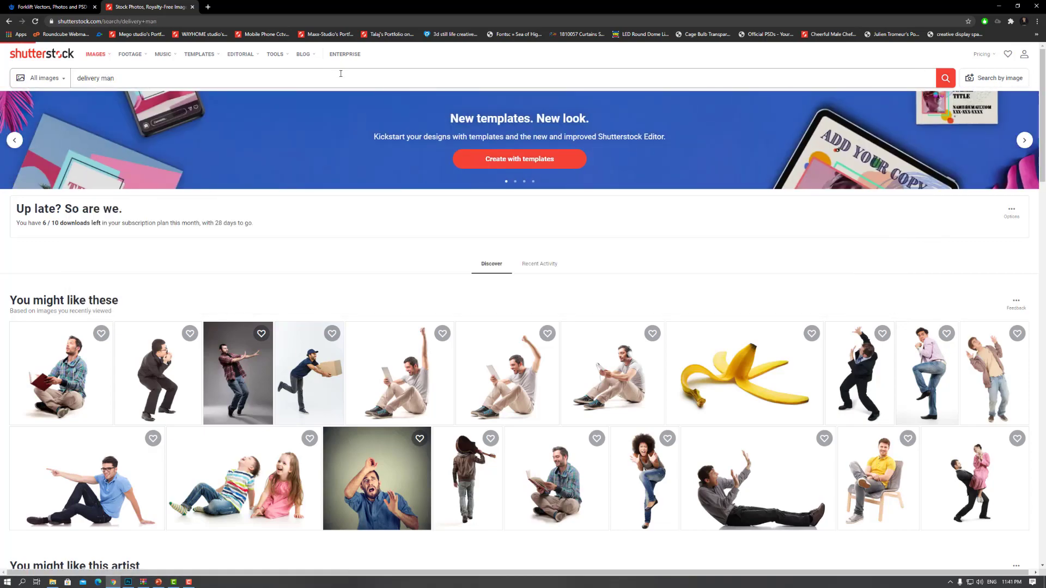
scroll(373, 220, down, 5)
scroll(373, 220, down, 4)
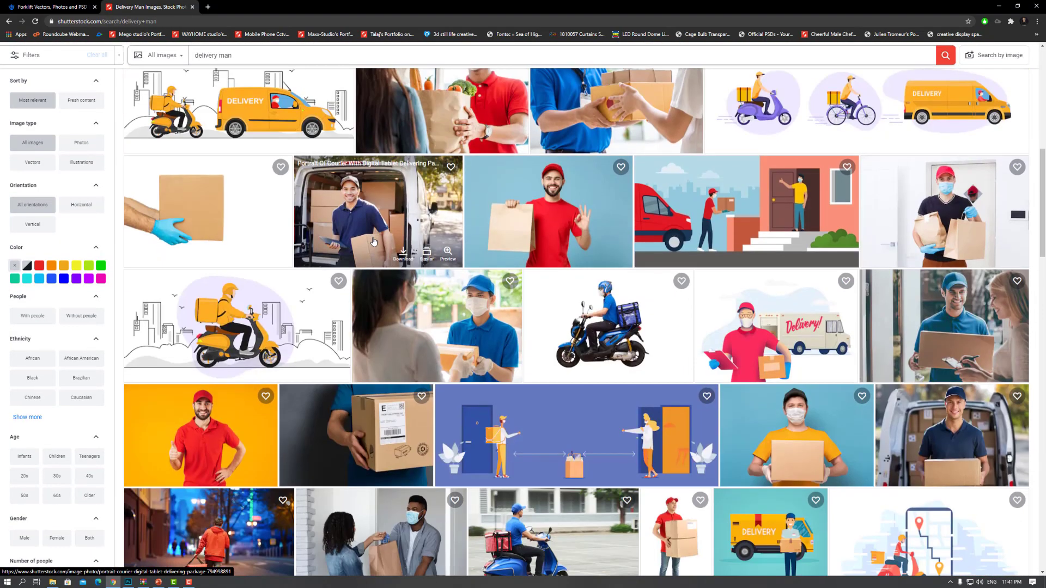
scroll(373, 220, down, 5)
click(414, 199)
Copy the words 'Delivery Concept' from the photo's title.
scroll(415, 207, down, 5)
mouse_move(433, 198)
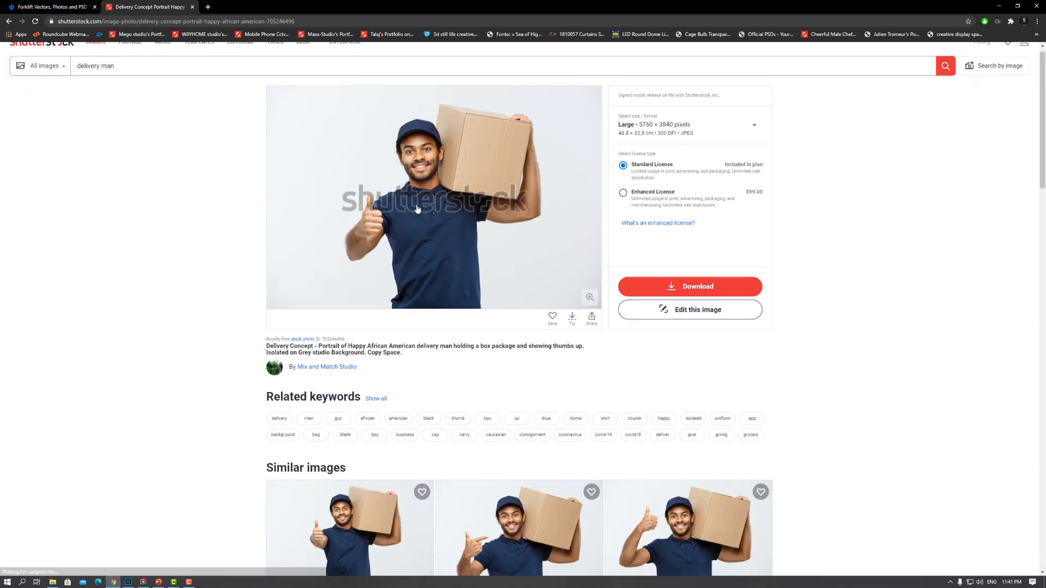
scroll(416, 213, down, 3)
scroll(416, 214, up, 3)
scroll(417, 216, up, 3)
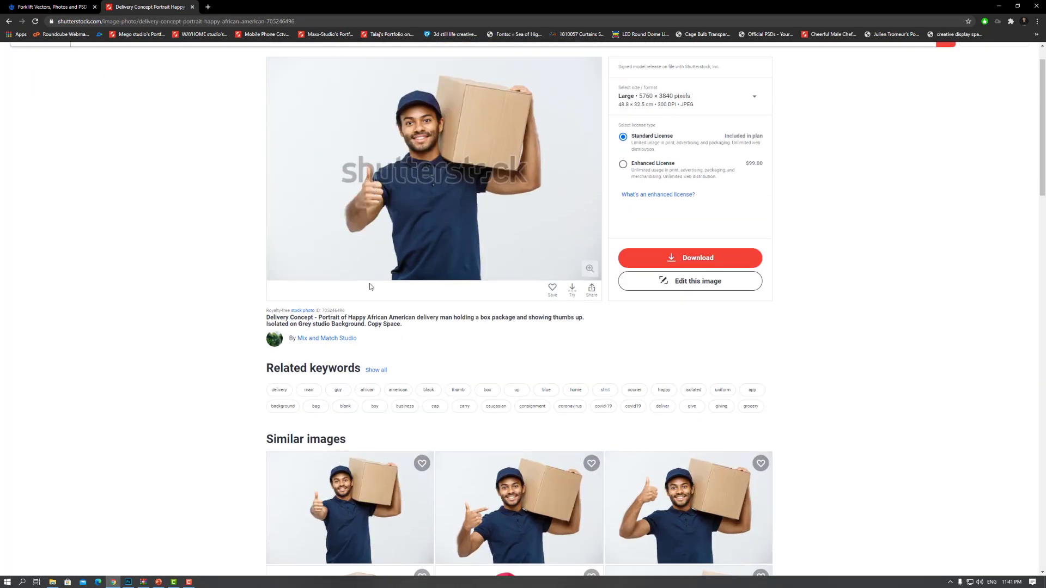
drag(265, 316, 347, 308)
key(ctrl+c)
click(270, 320)
drag(268, 318, 308, 320)
Search the Mix and Match Studio contributor portfolio for 'Delivery Concept'.
click(311, 337)
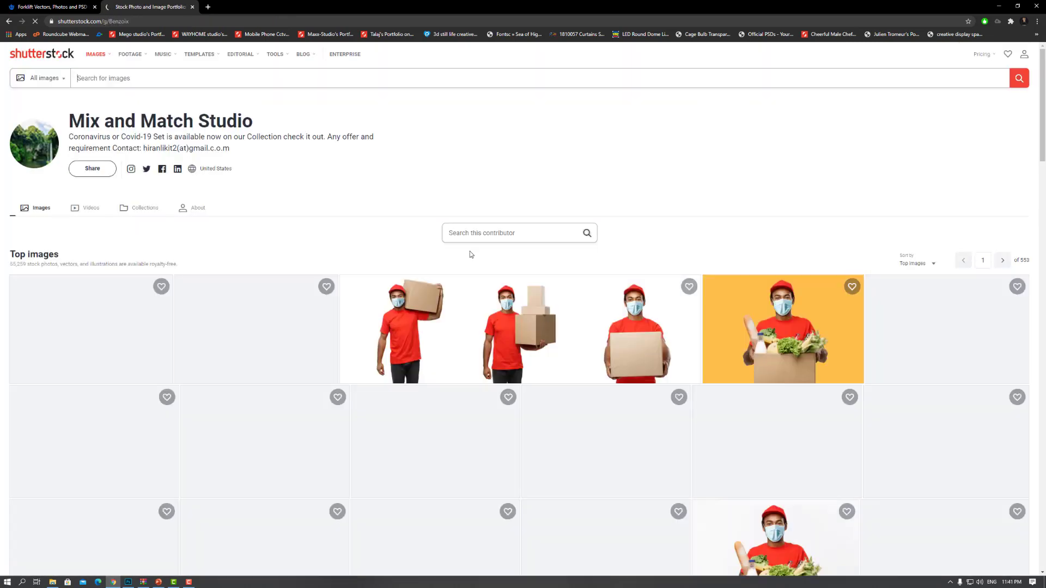
click(473, 233)
key(ctrl+v)
key(Return)
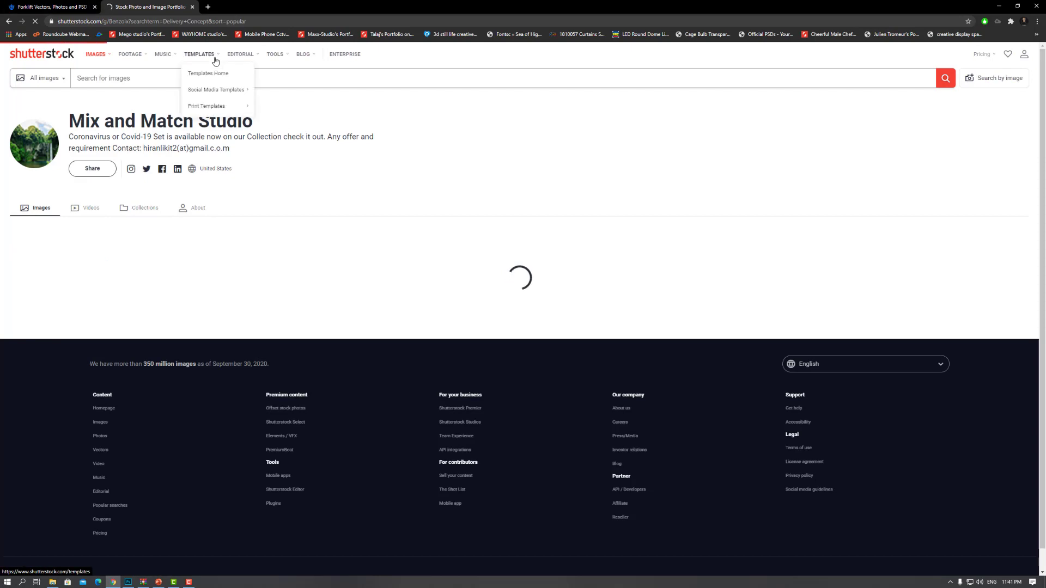
scroll(444, 257, down, 5)
scroll(444, 261, down, 5)
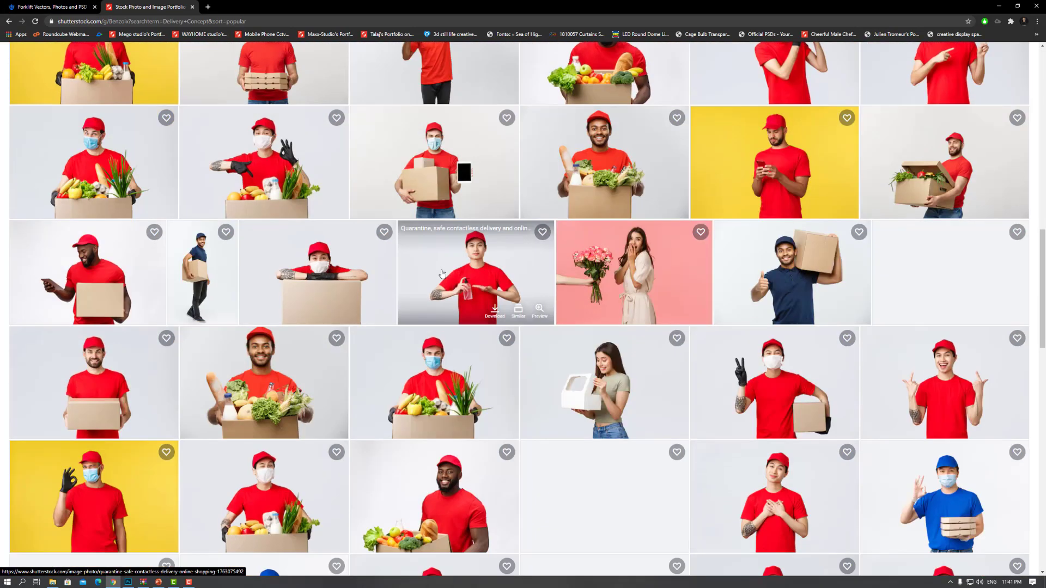
scroll(443, 269, down, 5)
scroll(443, 279, down, 5)
scroll(443, 279, down, 3)
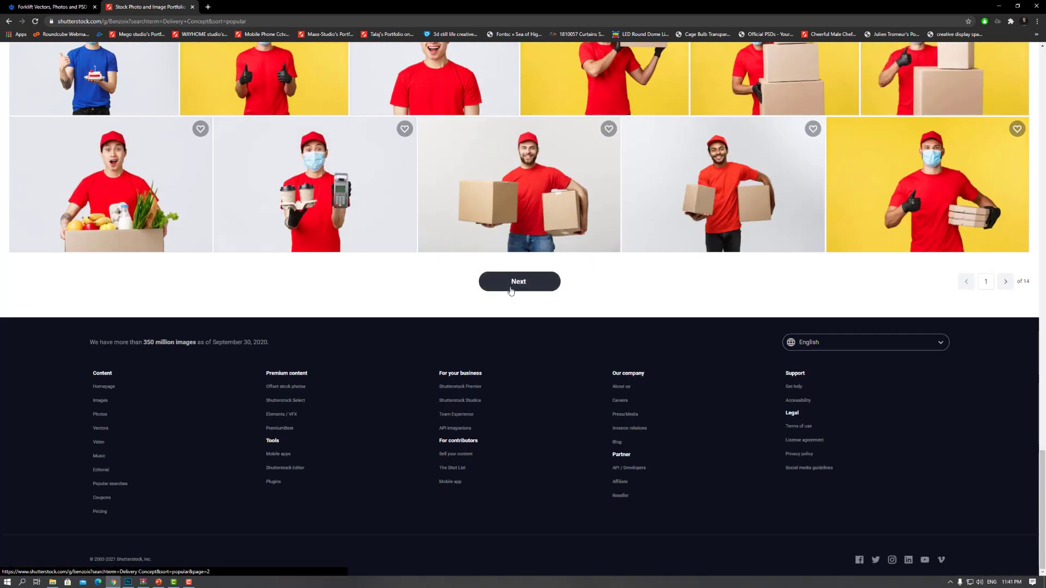
Browse portfolio result pages 2 and 3, then return to the Freepik forklift results.
click(512, 287)
scroll(514, 305, down, 5)
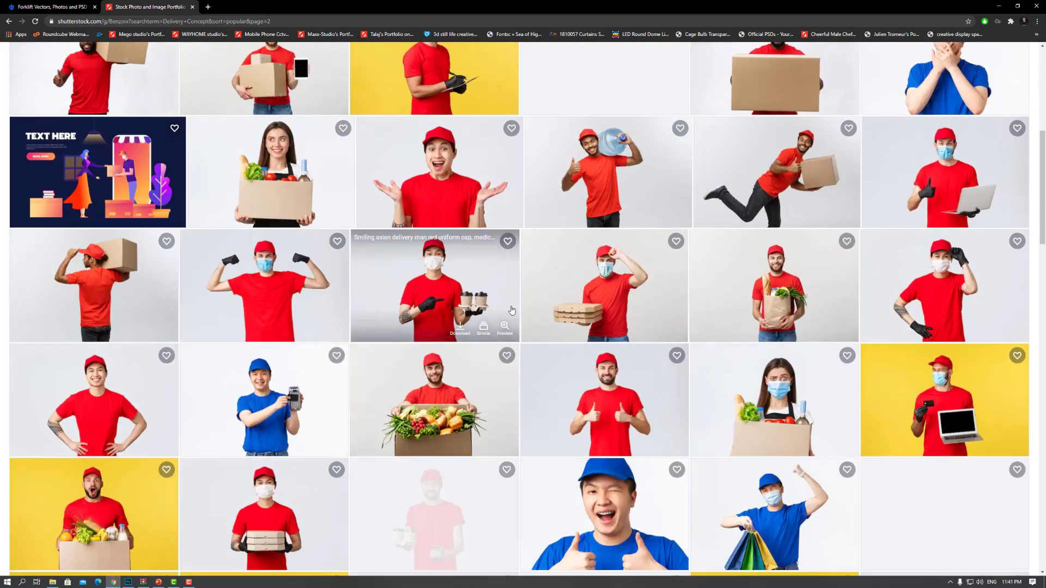
scroll(517, 327, down, 5)
scroll(522, 348, down, 5)
scroll(526, 351, down, 10)
scroll(534, 414, up, 2)
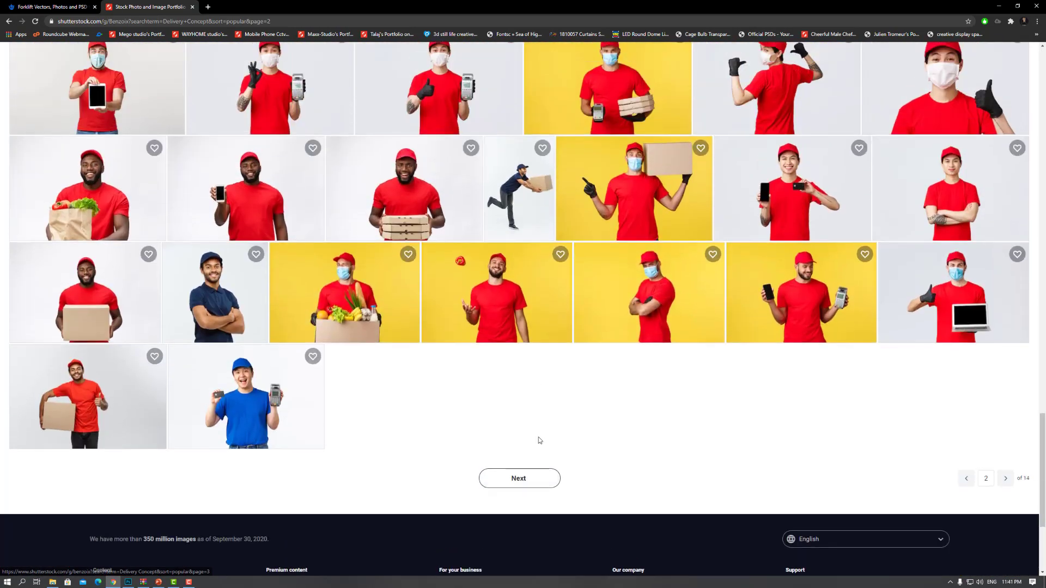
click(537, 478)
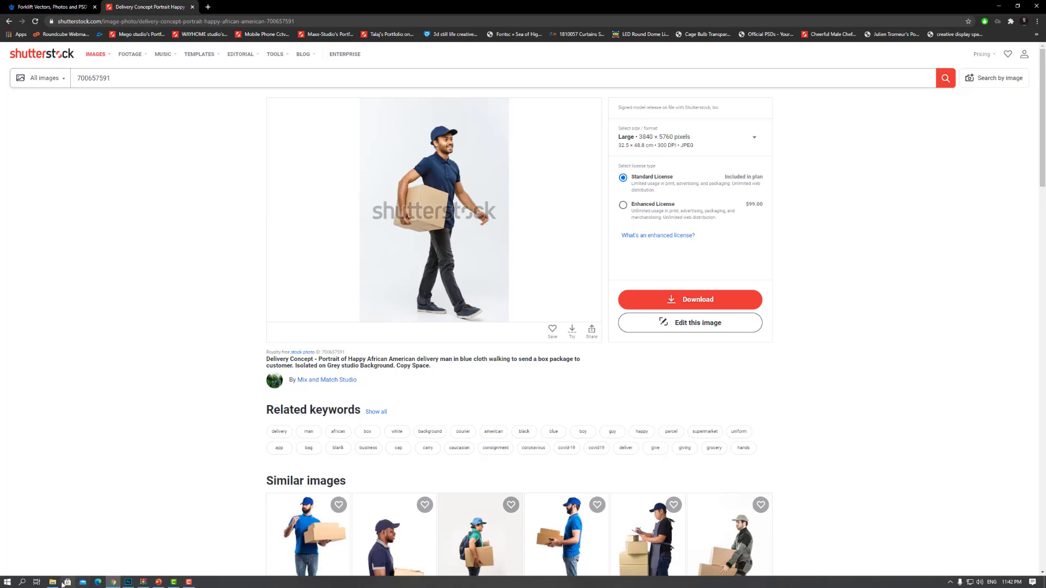
key(ctrl+shift+Tab)
Replace the Freepik search term with 'truck' and browse the photo results.
scroll(334, 272, up, 10)
click(334, 76)
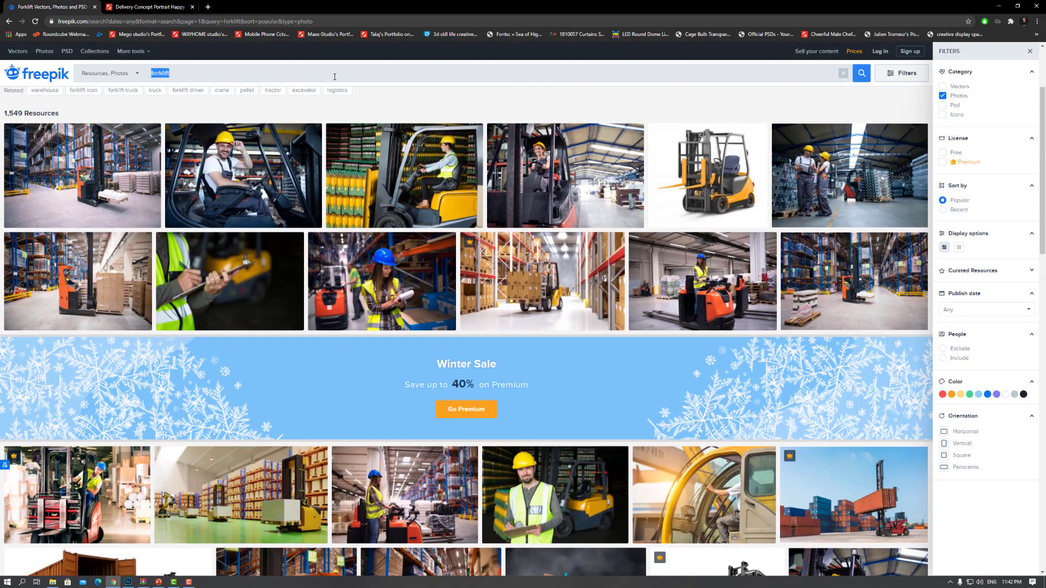
text(truck)
key(Return)
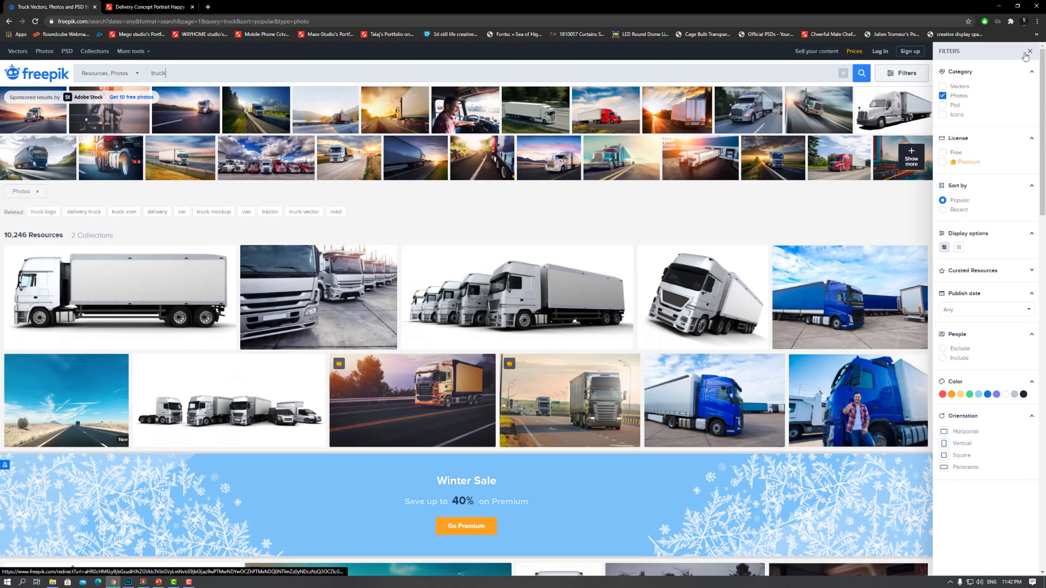
scroll(510, 305, down, 5)
scroll(510, 317, down, 5)
scroll(510, 316, down, 5)
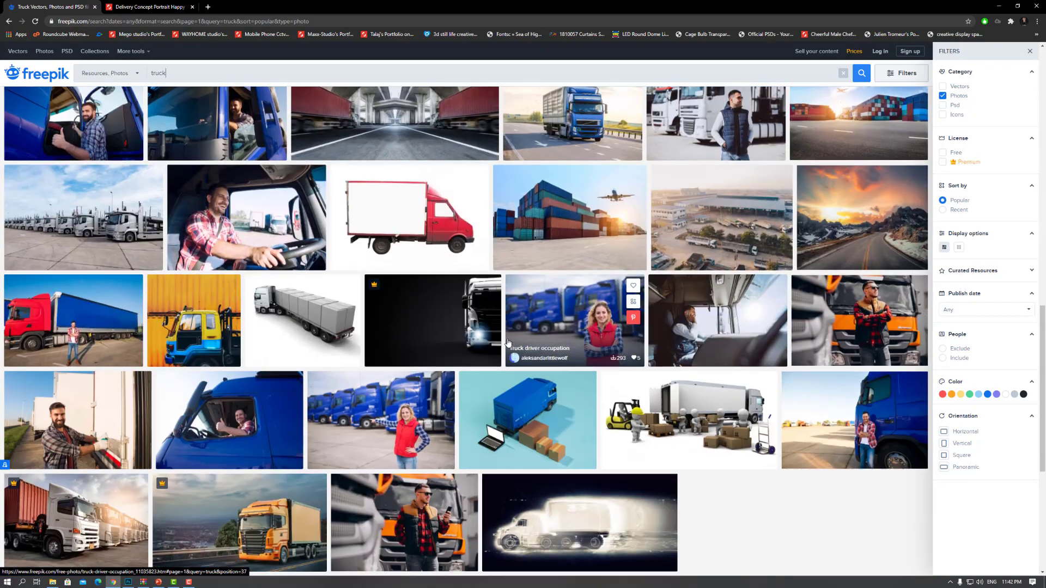
scroll(510, 316, down, 5)
Browse the second page of truck results and preview the large red truck with trailer.
click(483, 403)
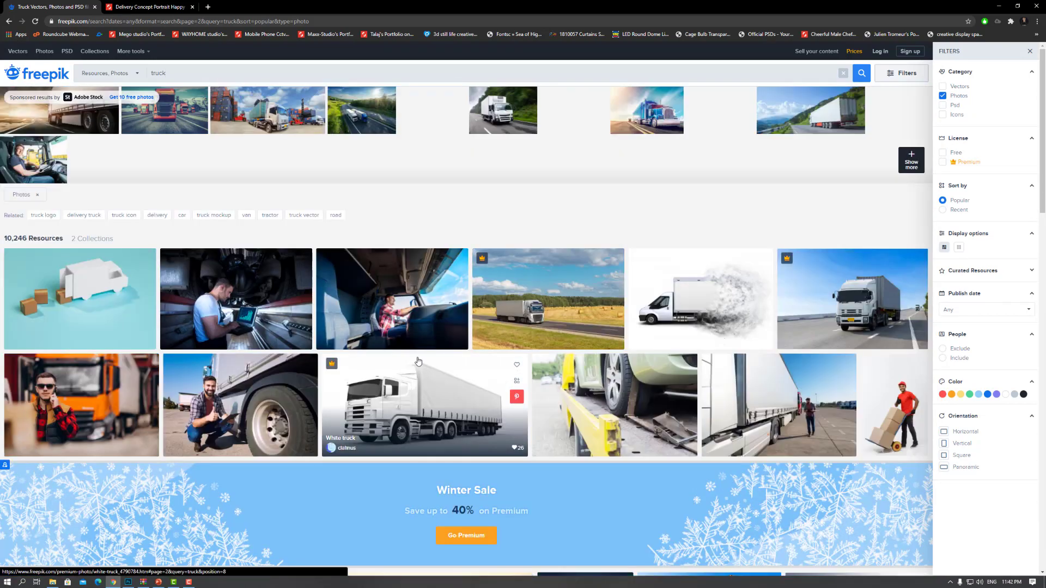
scroll(483, 402, down, 5)
scroll(452, 384, down, 4)
scroll(416, 364, down, 5)
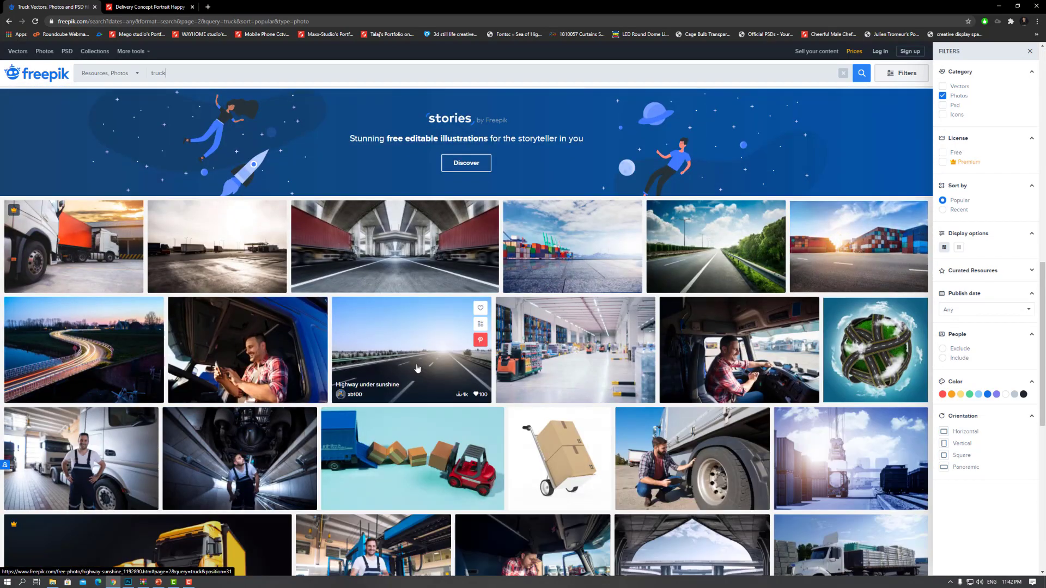
scroll(416, 364, down, 5)
scroll(331, 226, up, 5)
scroll(331, 226, up, 5)
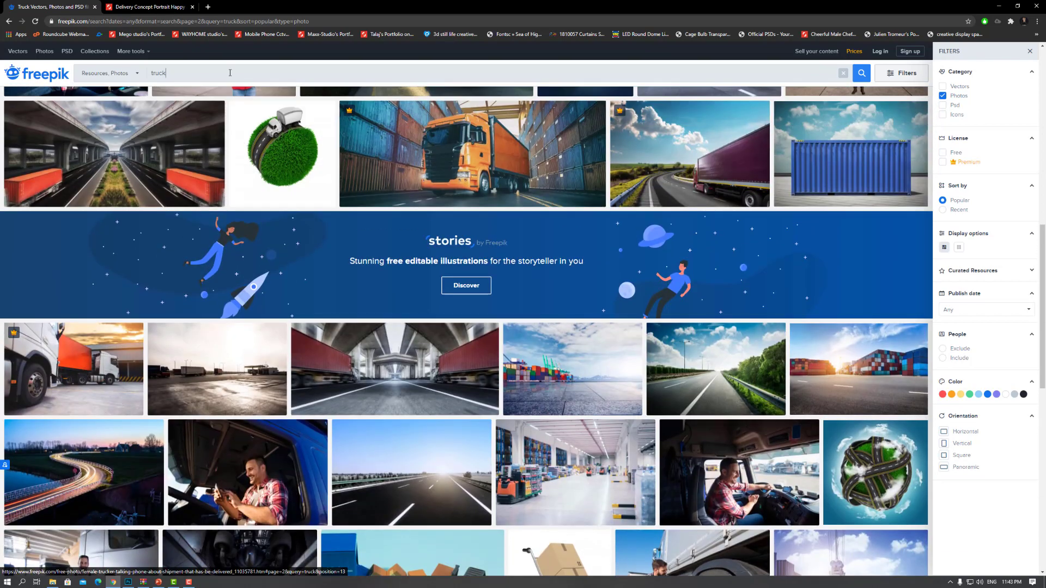
click(560, 171)
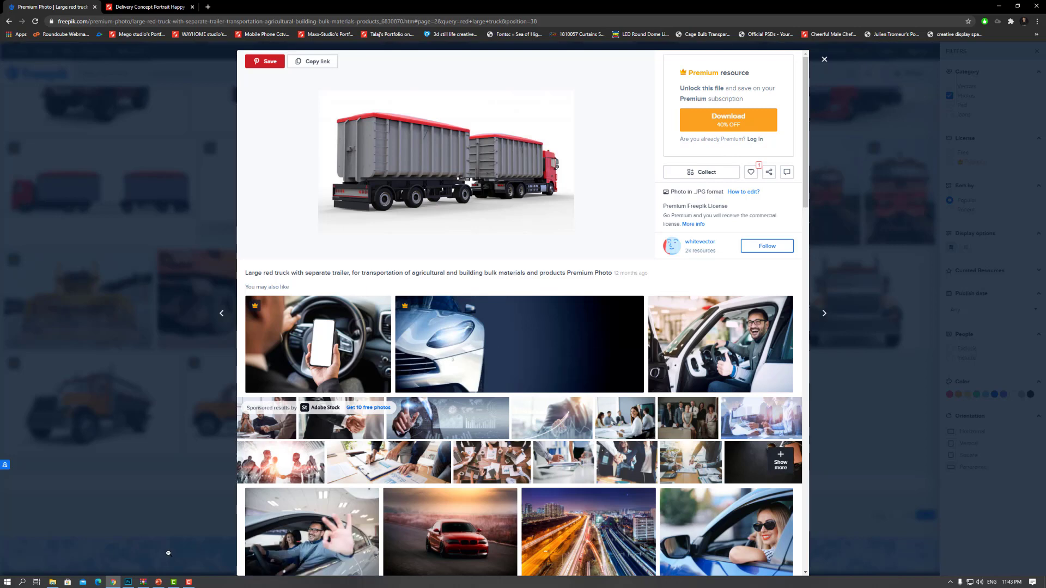
click(128, 581)
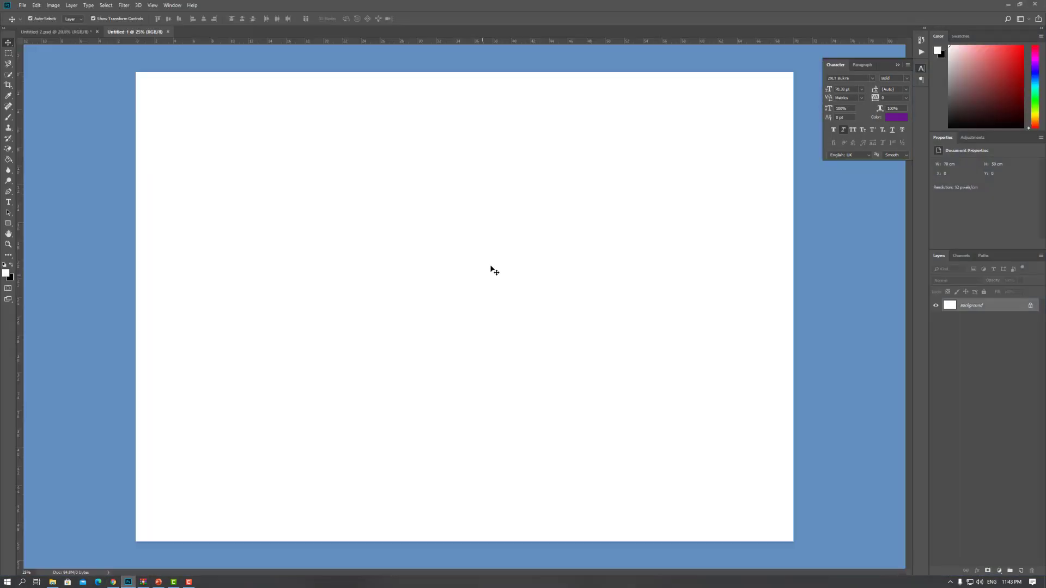
Place the gold studio backdrop and scale it to cover the whole canvas.
drag(496, 255, 489, 334)
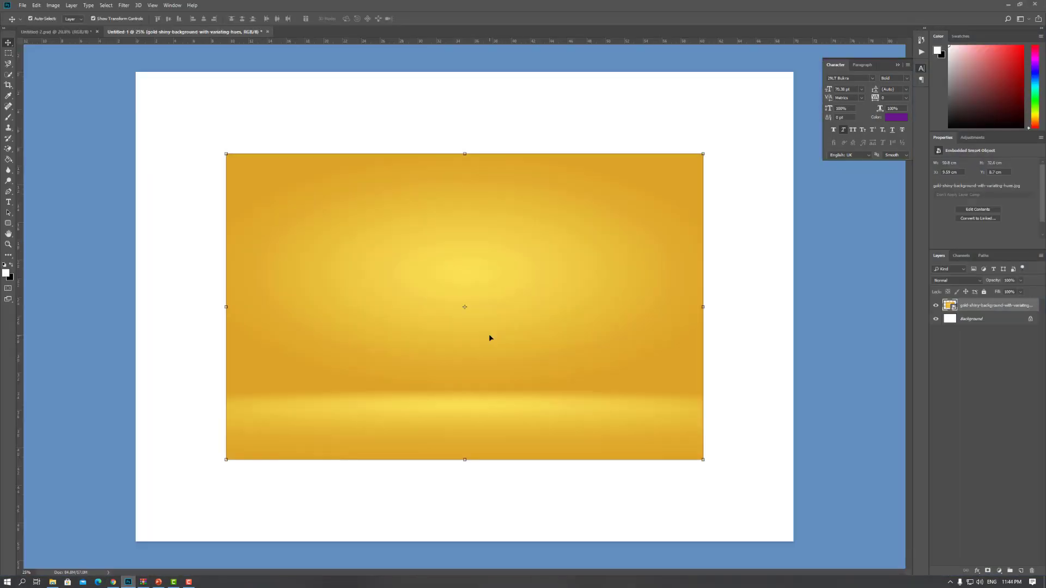
drag(534, 395, 441, 309)
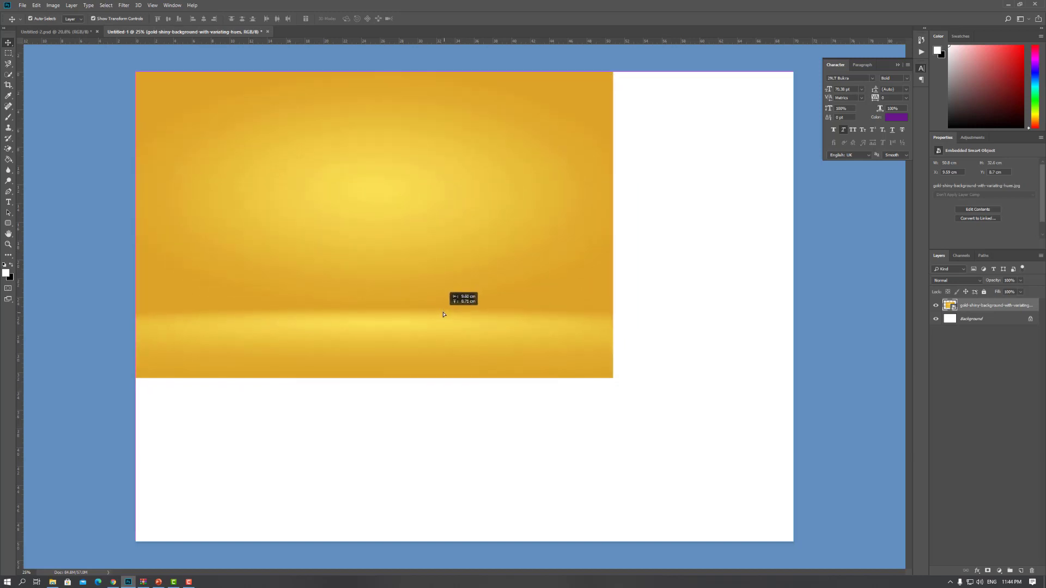
drag(612, 378, 793, 540)
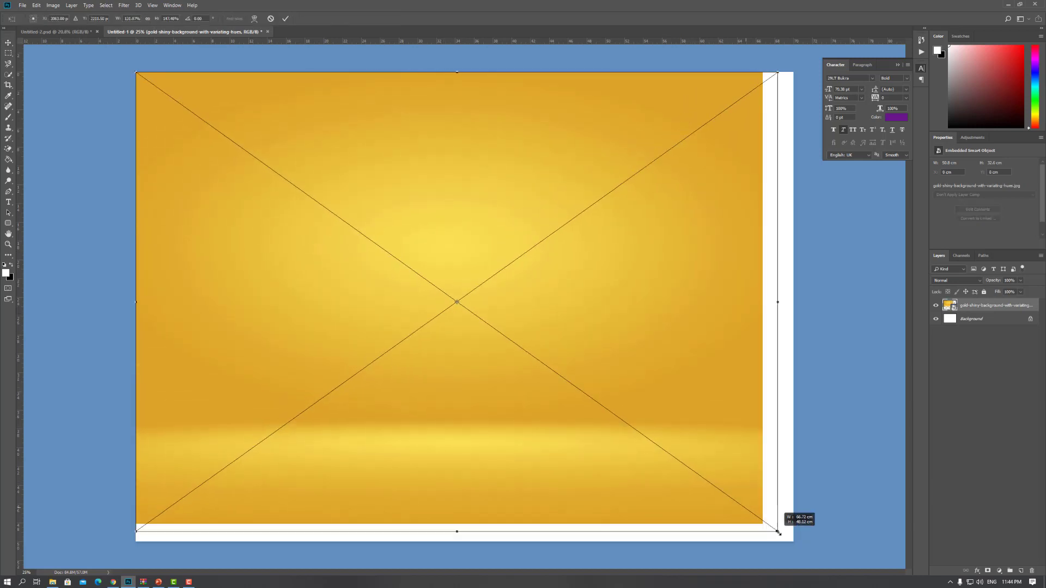
key(Return)
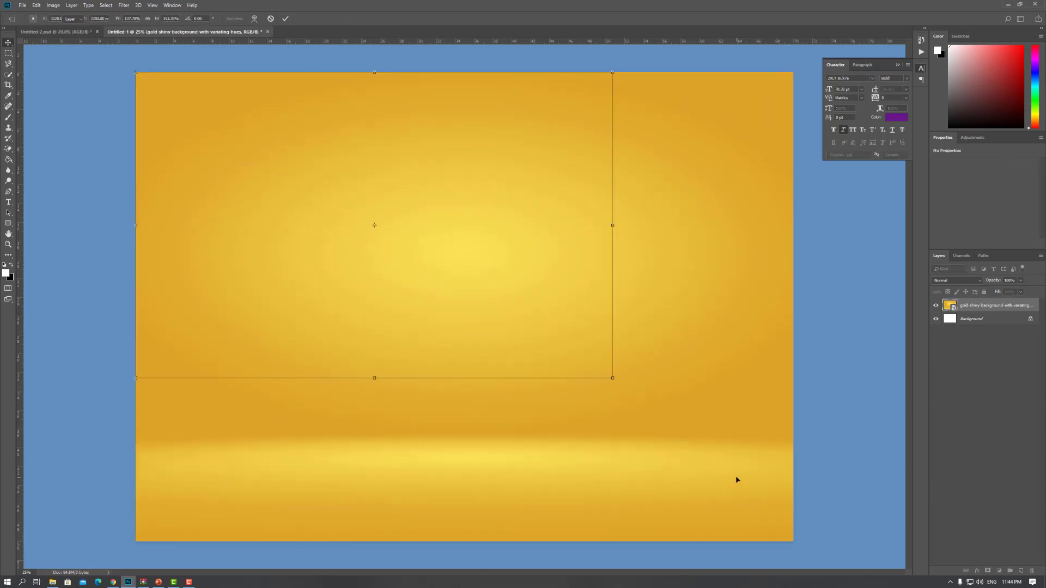
Desaturate the backdrop to grey with Hue/Saturation Saturation -100.
key(ctrl+u)
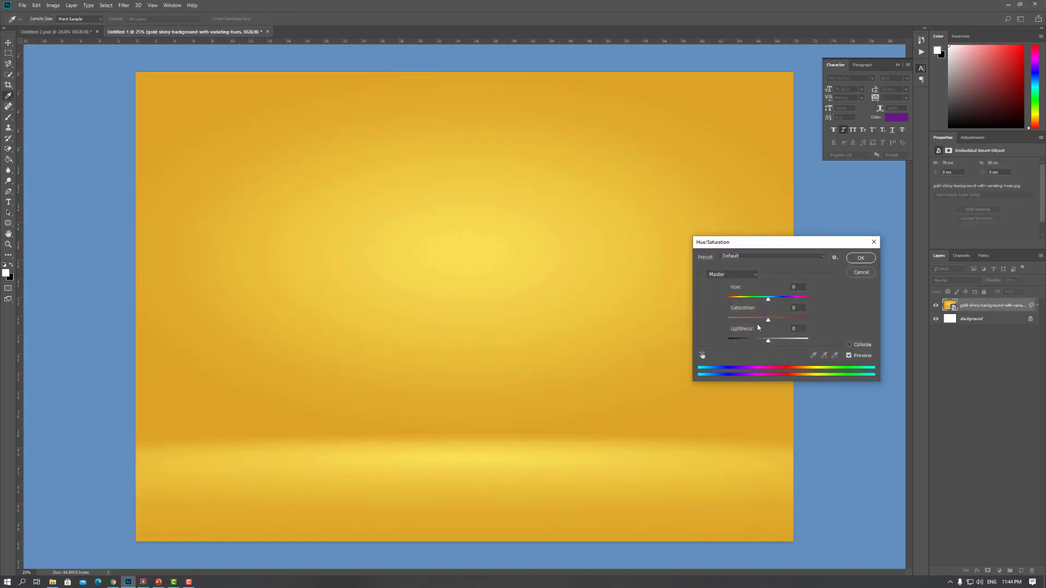
drag(767, 320, 728, 319)
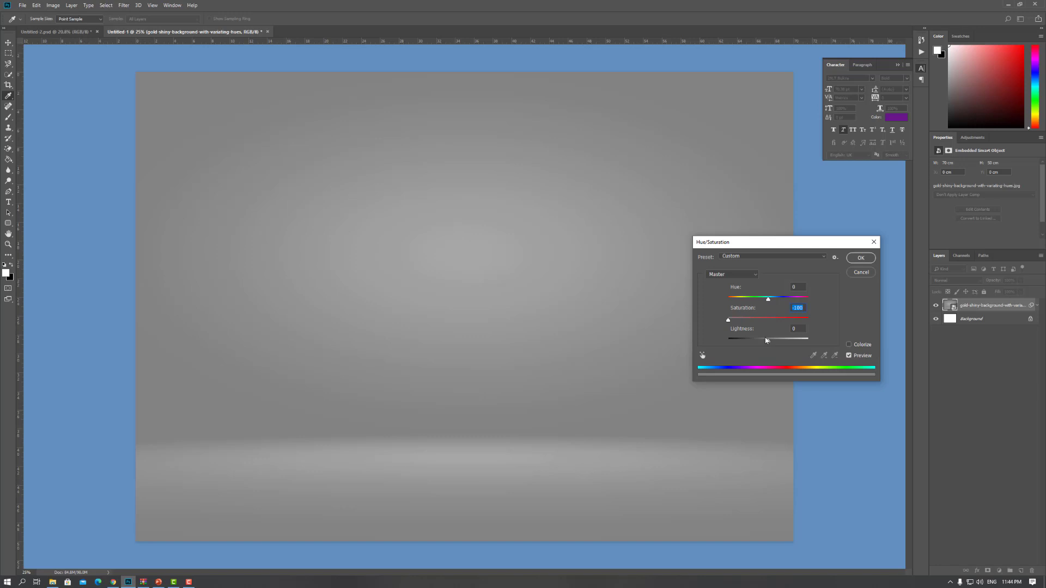
key(Return)
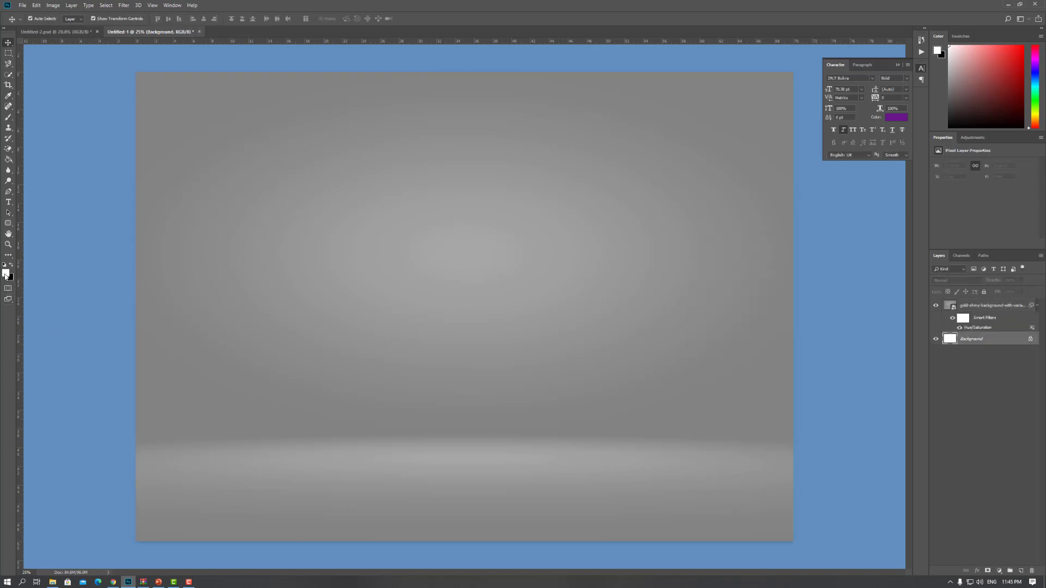
Fill the Background layer with blue #0090ff using the Paint Bucket.
click(5, 274)
text(0090ff)
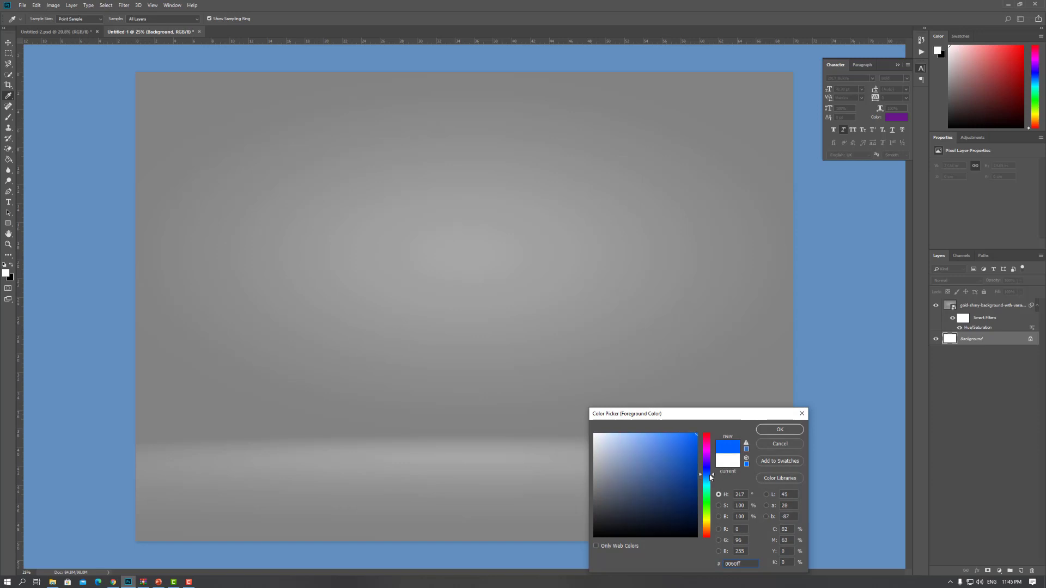
key(Return)
click(9, 159)
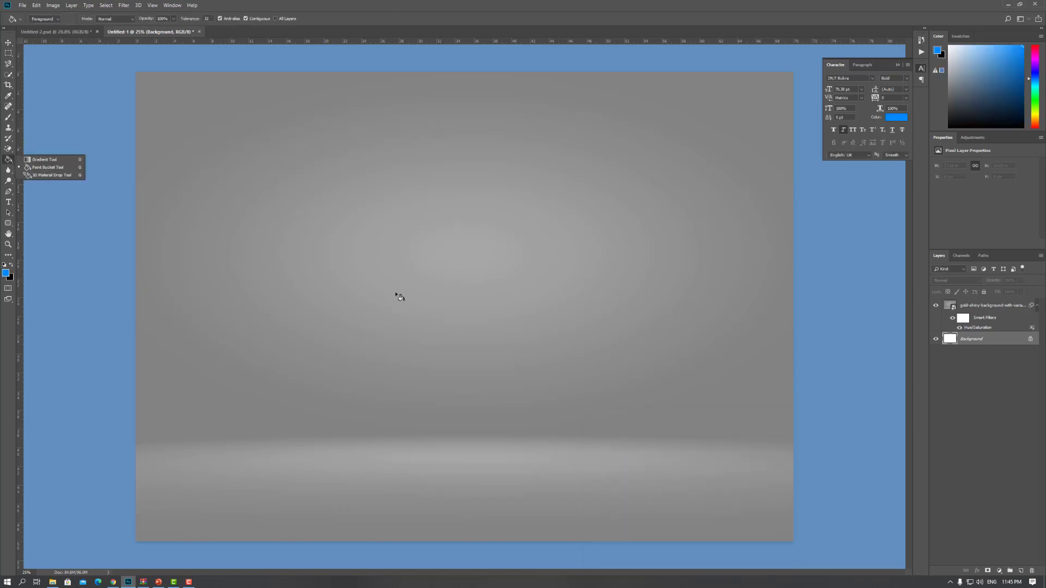
click(515, 292)
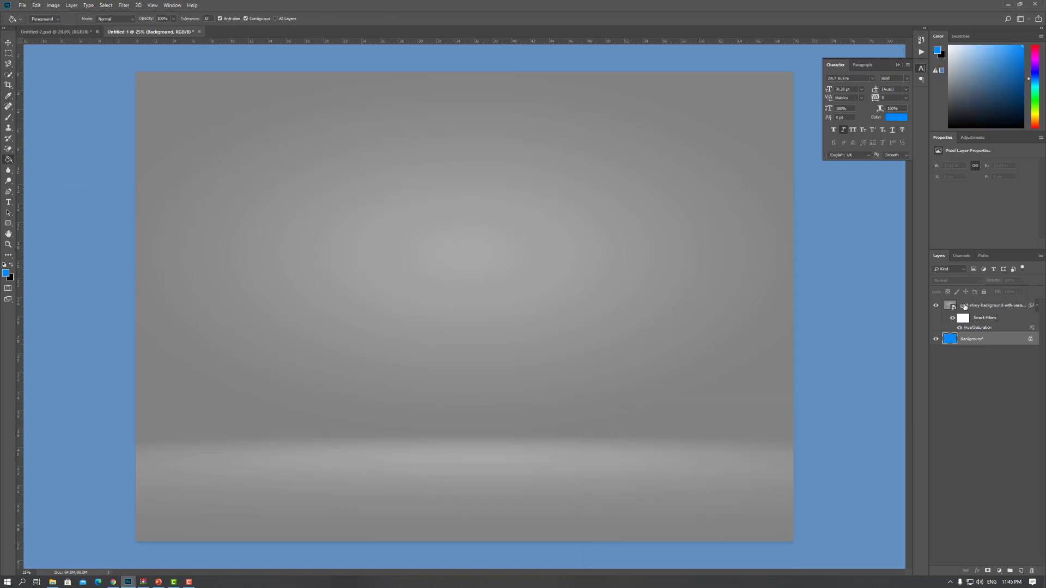
Set the grey backdrop smart object's blend mode to Overlay.
click(964, 306)
click(958, 280)
key(Escape)
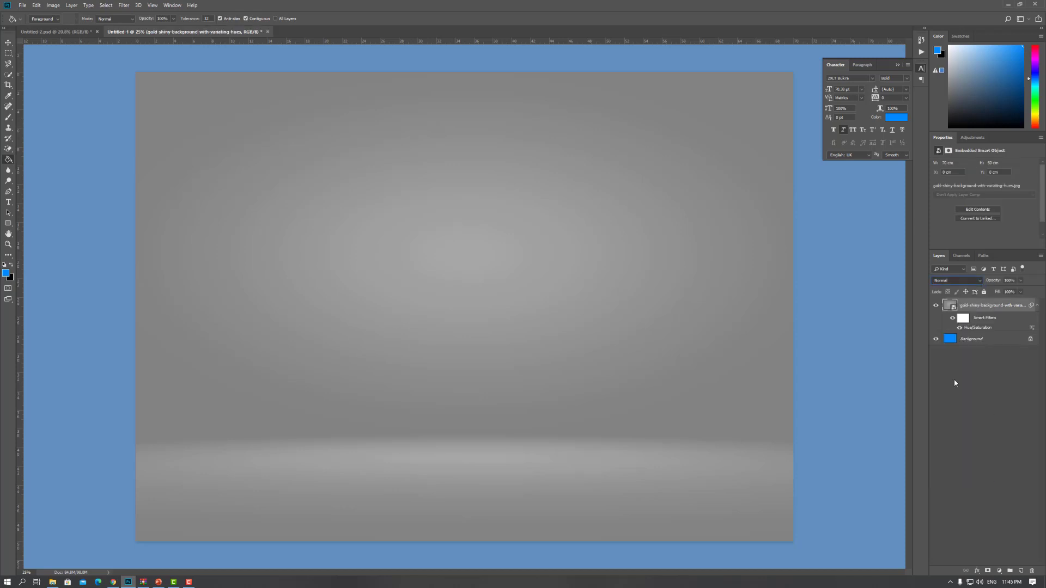
key(o)
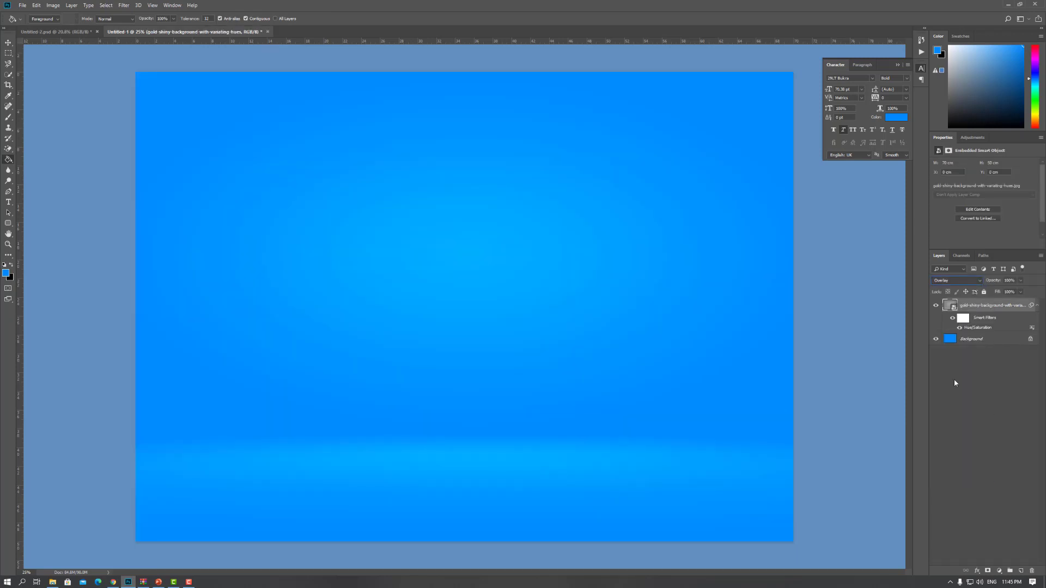
Make the pasteboard around the canvas black.
right_click(886, 325)
click(872, 306)
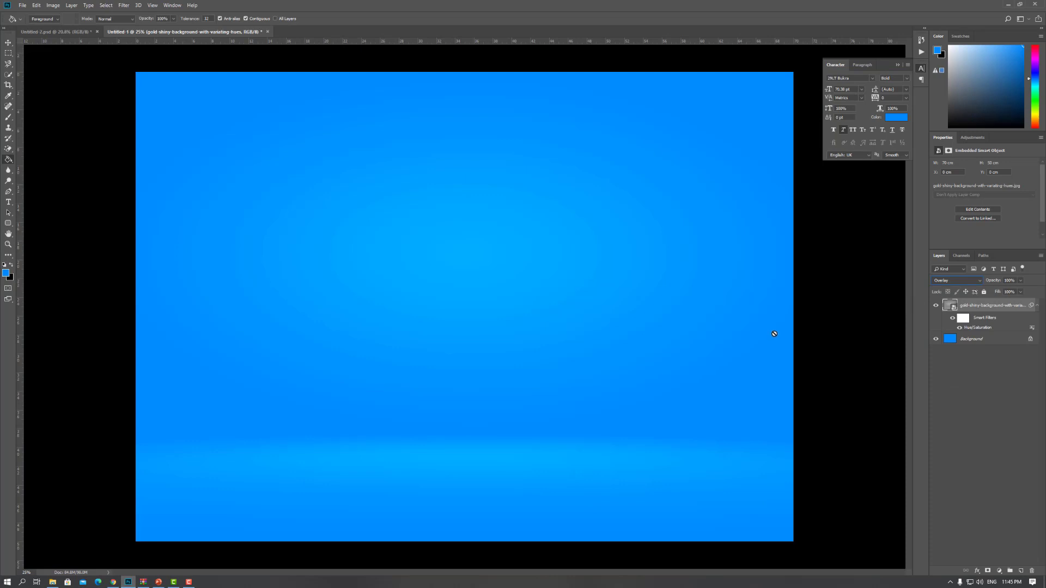
click(612, 282)
key(Escape)
Add a Curves adjustment layer.
key(v)
click(999, 570)
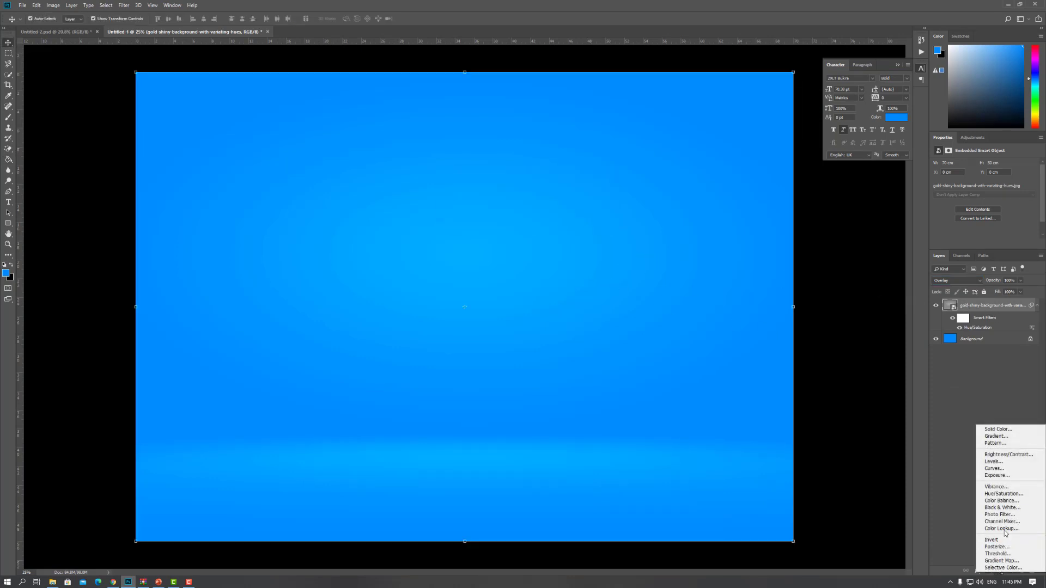
click(995, 469)
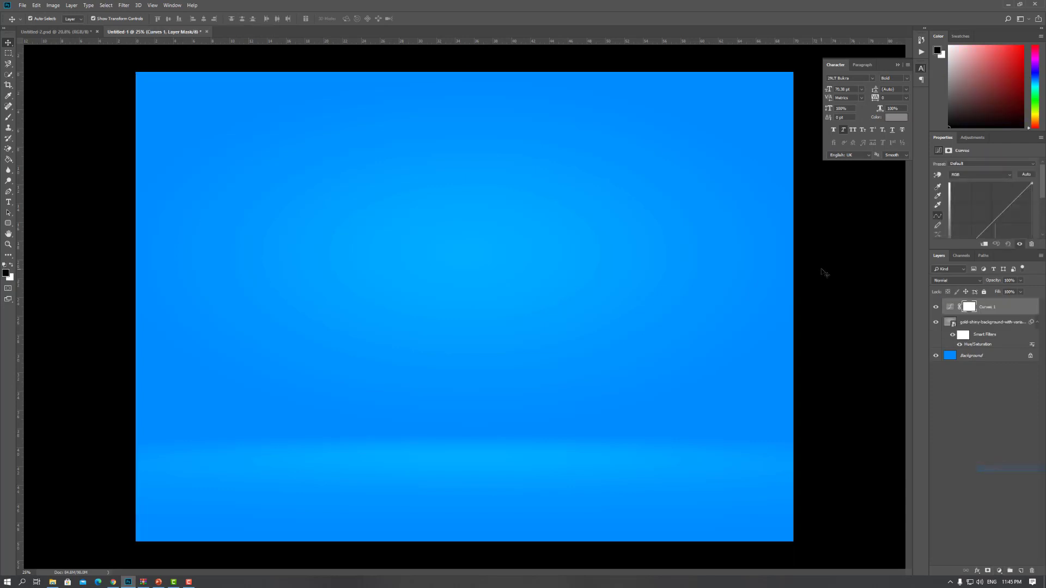
Lower the curve to darken the blue backdrop and check the forklift's white background layer.
drag(999, 221, 1000, 223)
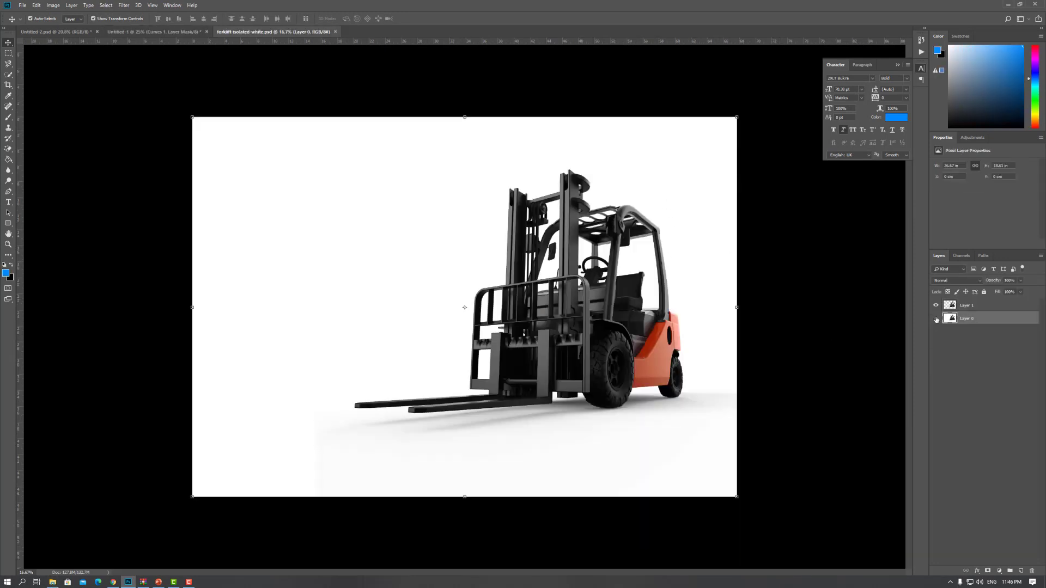
click(937, 319)
click(937, 319)
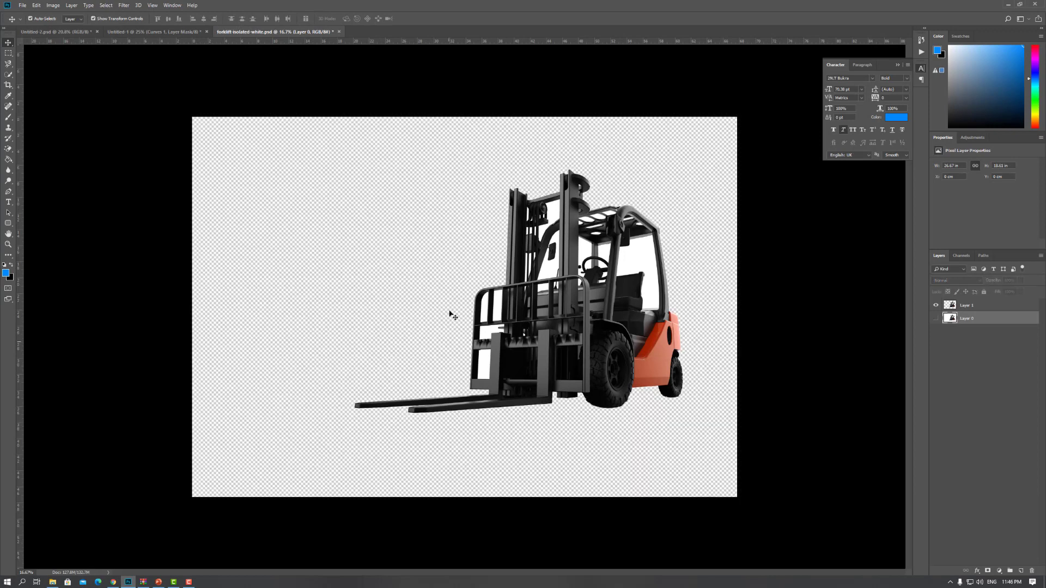
click(936, 319)
Drag both forklift layers into the ad document and scale them down.
shift+click(970, 308)
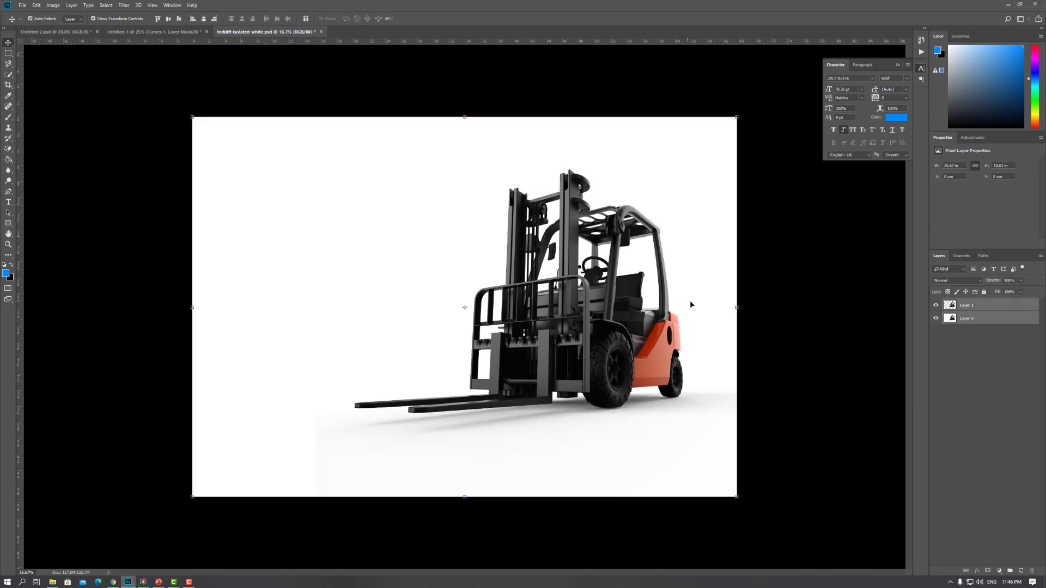
drag(722, 321, 134, 37)
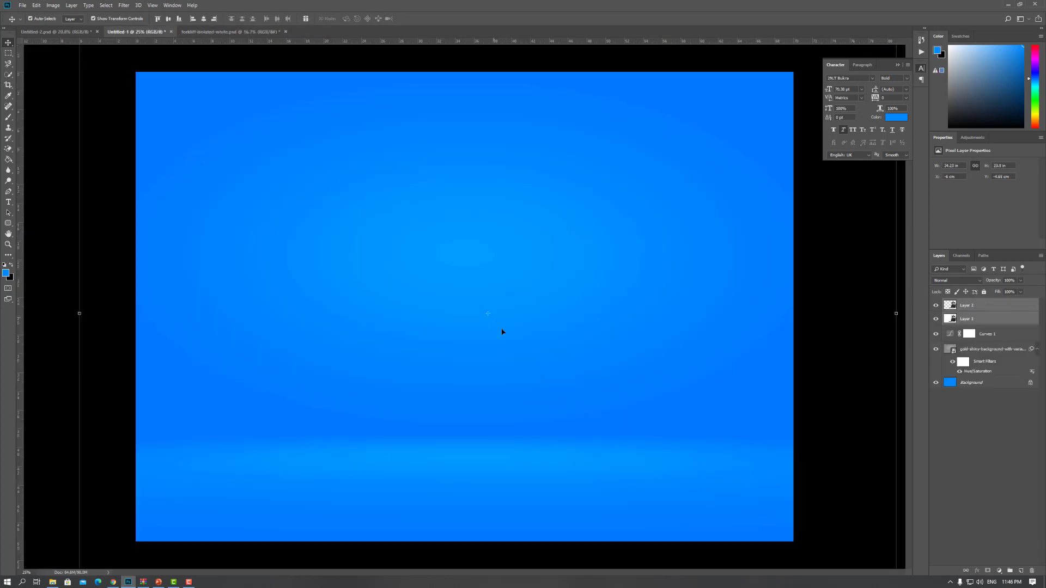
drag(134, 33, 478, 310)
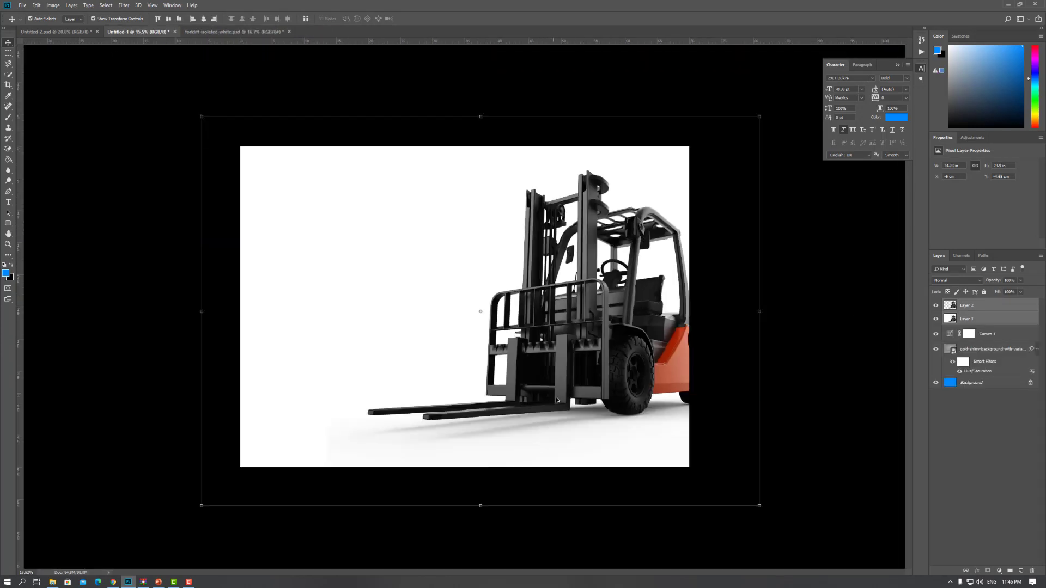
key(ctrl+t)
drag(707, 471, 597, 394)
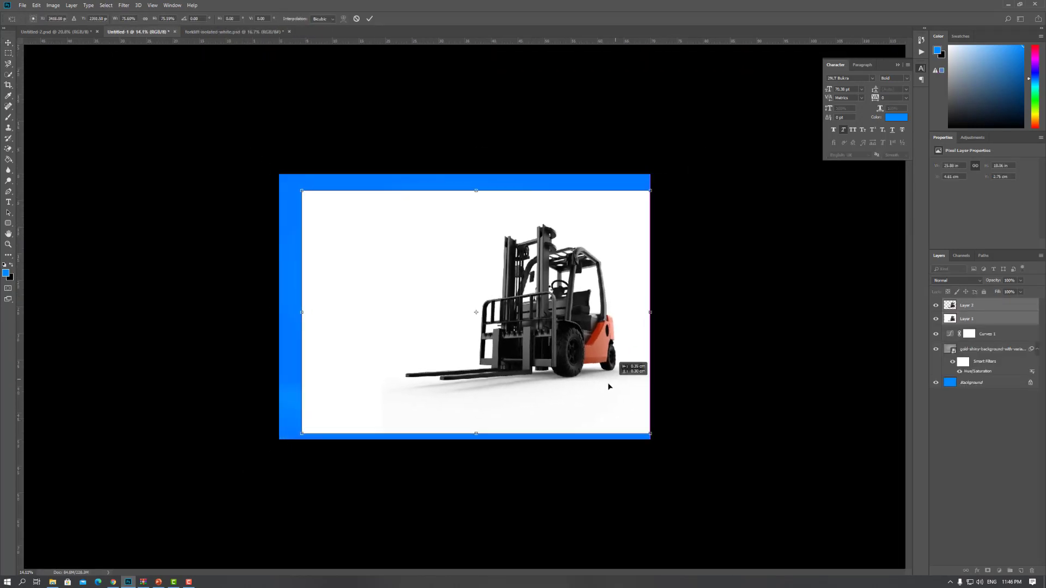
key(Return)
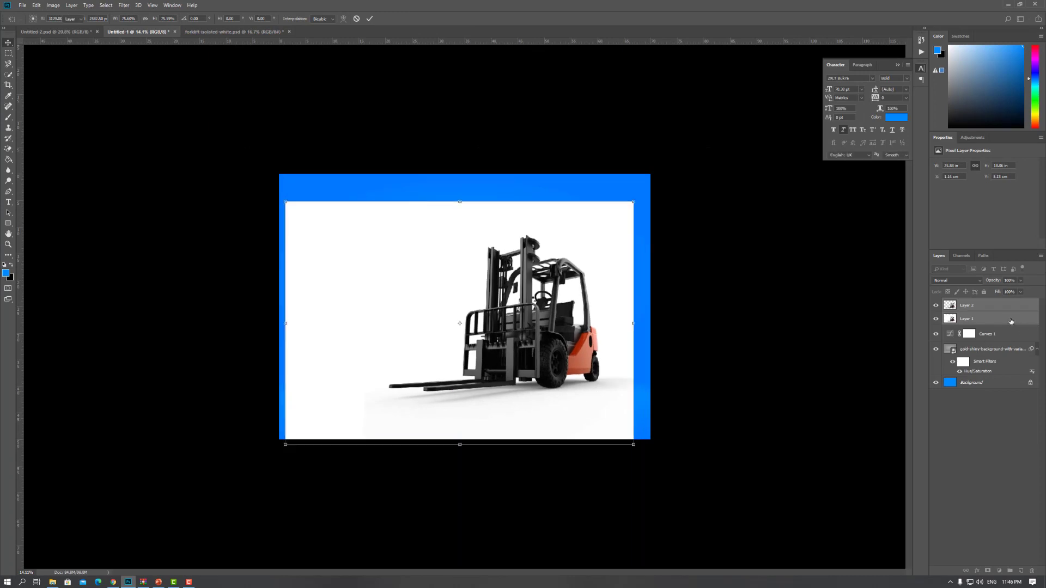
click(997, 319)
click(957, 280)
Blend shadow Layer 1 as Multiply and select forklift Layer 2.
click(957, 313)
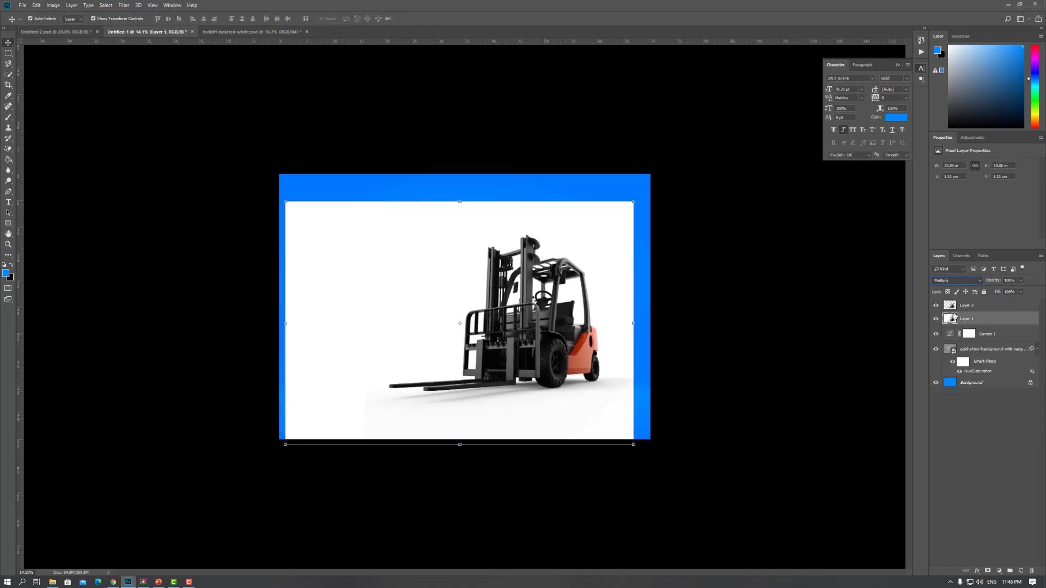
scroll(385, 547, up, 3)
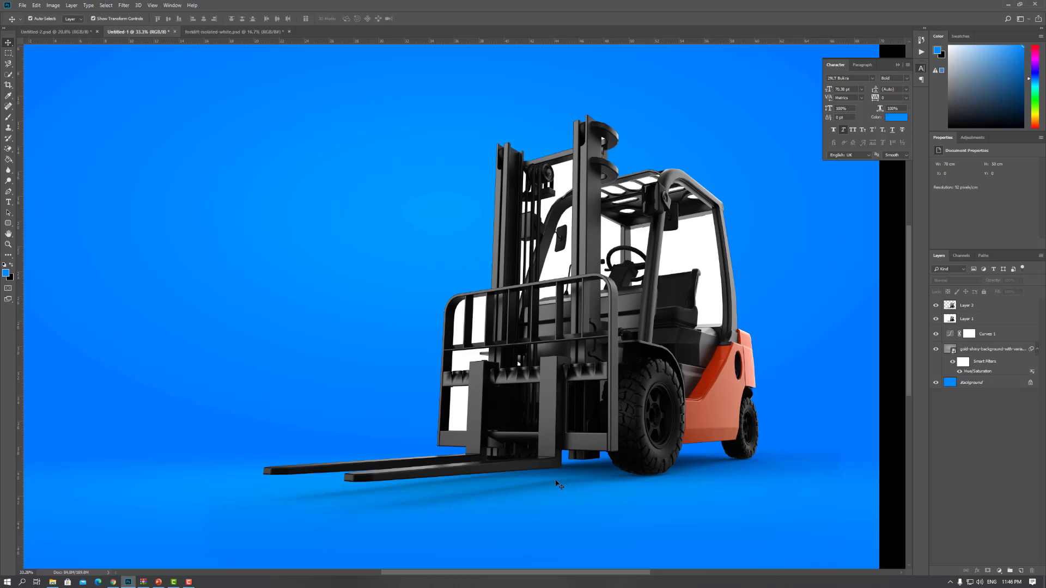
scroll(557, 484, down, 2)
click(664, 350)
scroll(583, 305, up, 2)
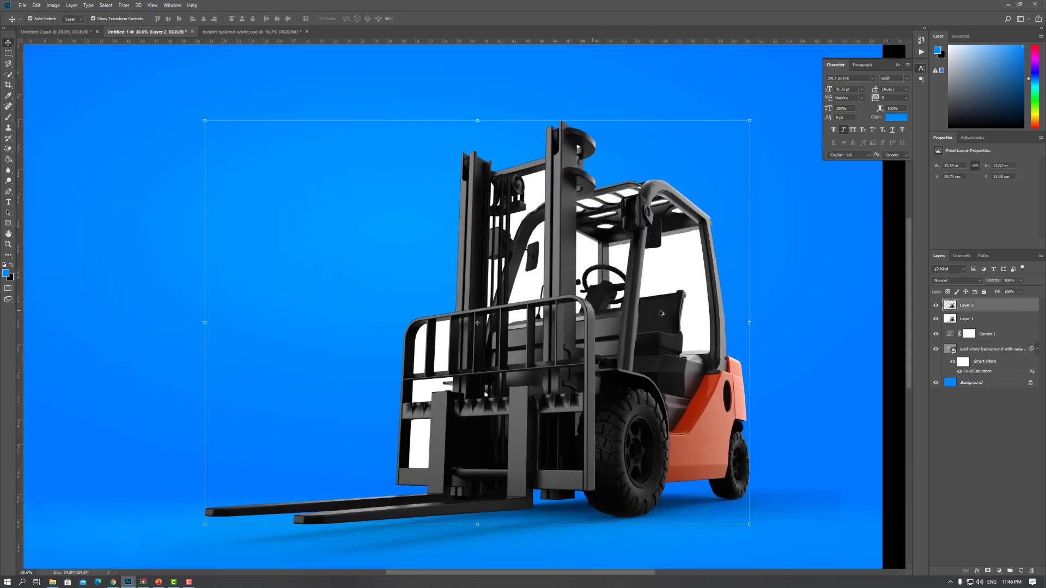
Magic-erase the white window areas inside the forklift cab.
click(9, 151)
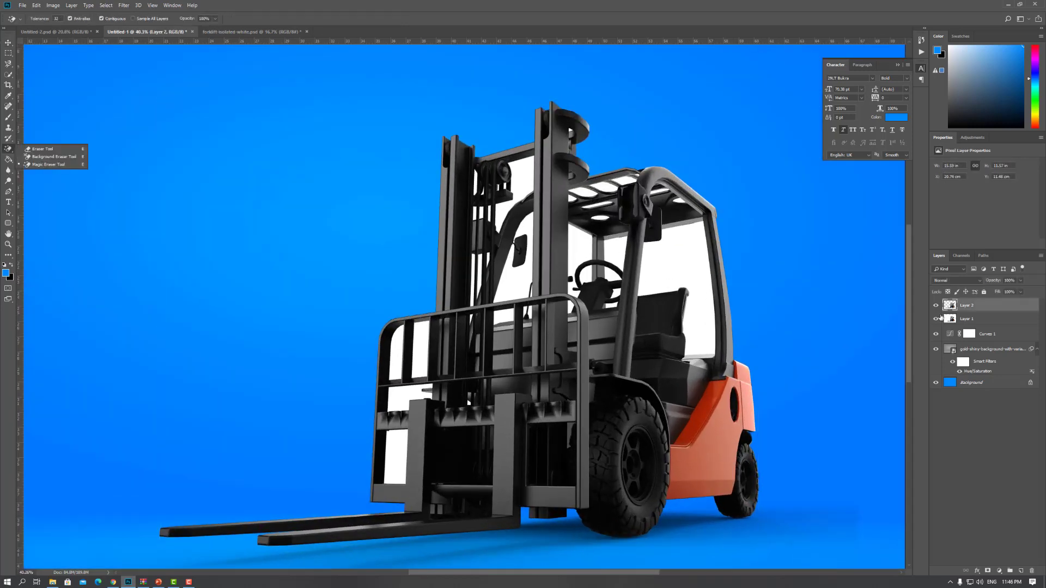
click(672, 263)
click(576, 243)
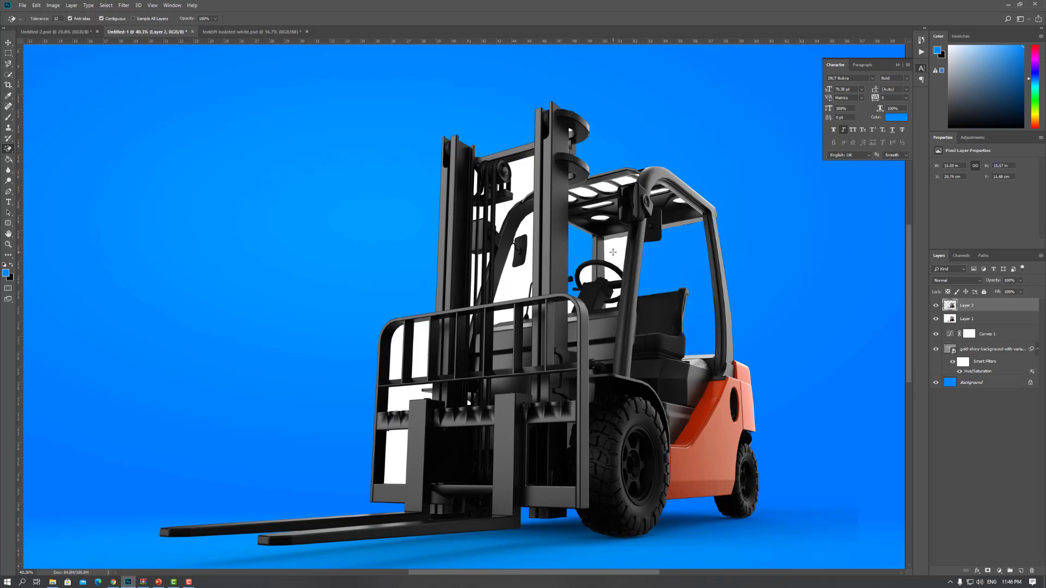
scroll(613, 254, up, 2)
scroll(612, 253, up, 1)
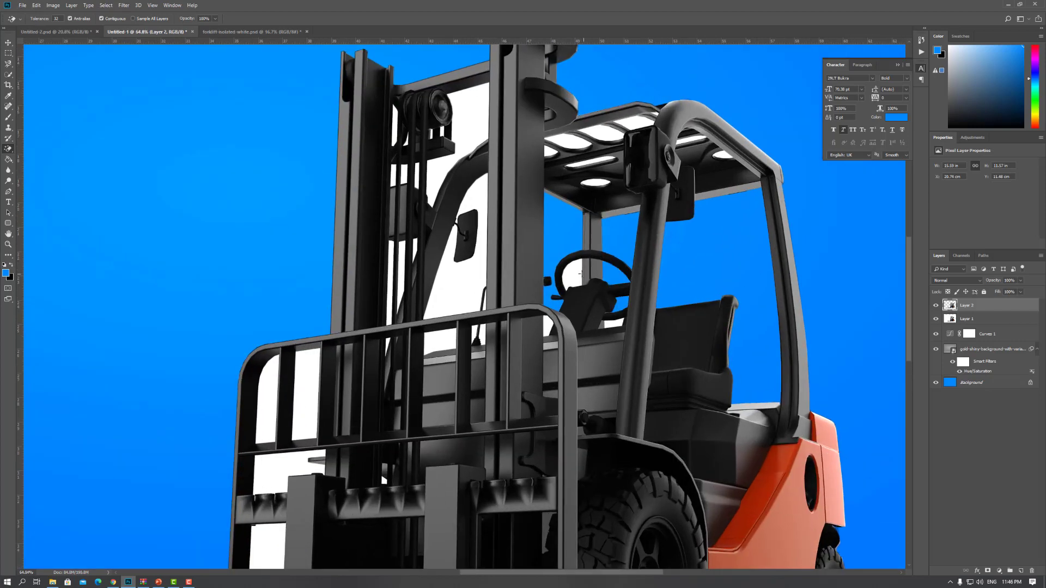
click(613, 322)
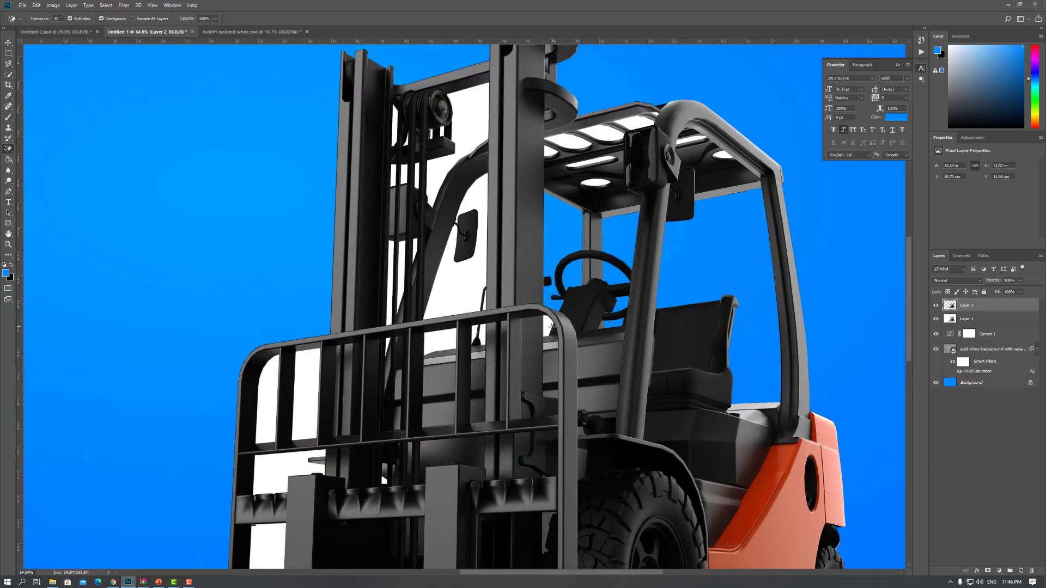
scroll(569, 202, up, 1)
scroll(570, 201, up, 1)
Magic-erase the white roof-light cutouts, mirror area and gaps around the mast.
click(603, 167)
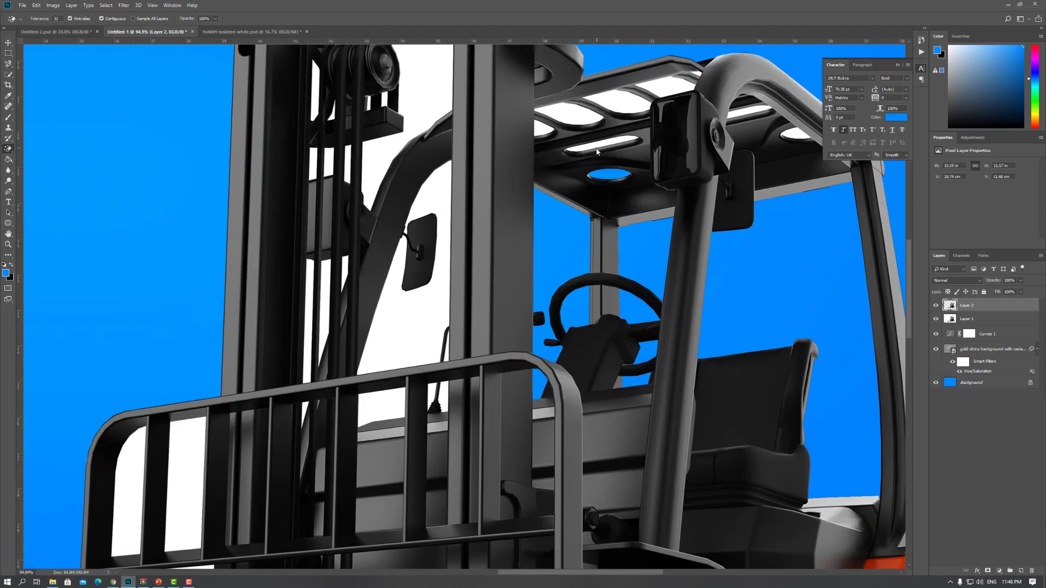
click(594, 145)
click(580, 112)
click(615, 101)
click(666, 86)
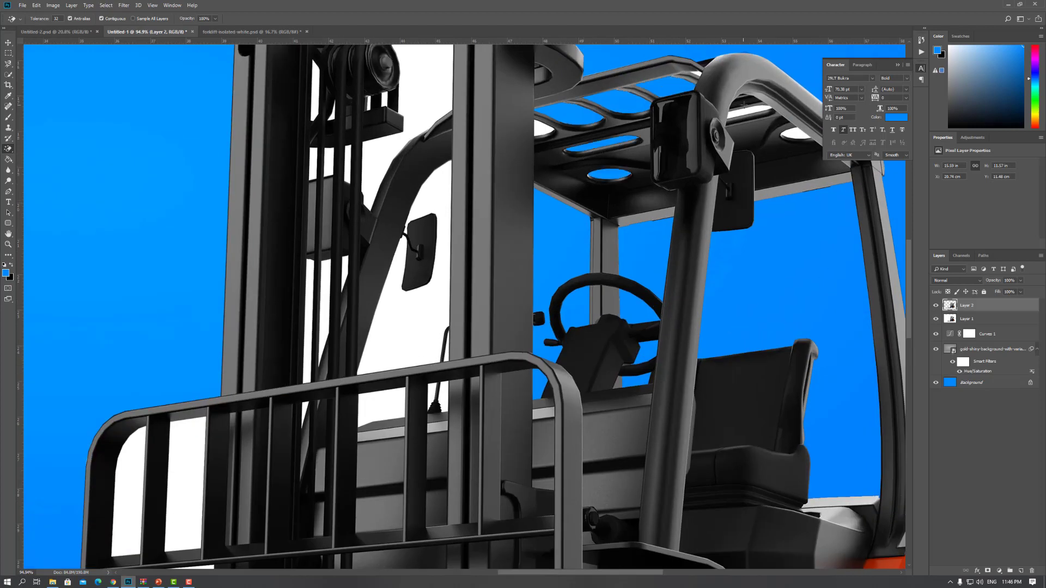
click(751, 110)
click(795, 134)
click(544, 129)
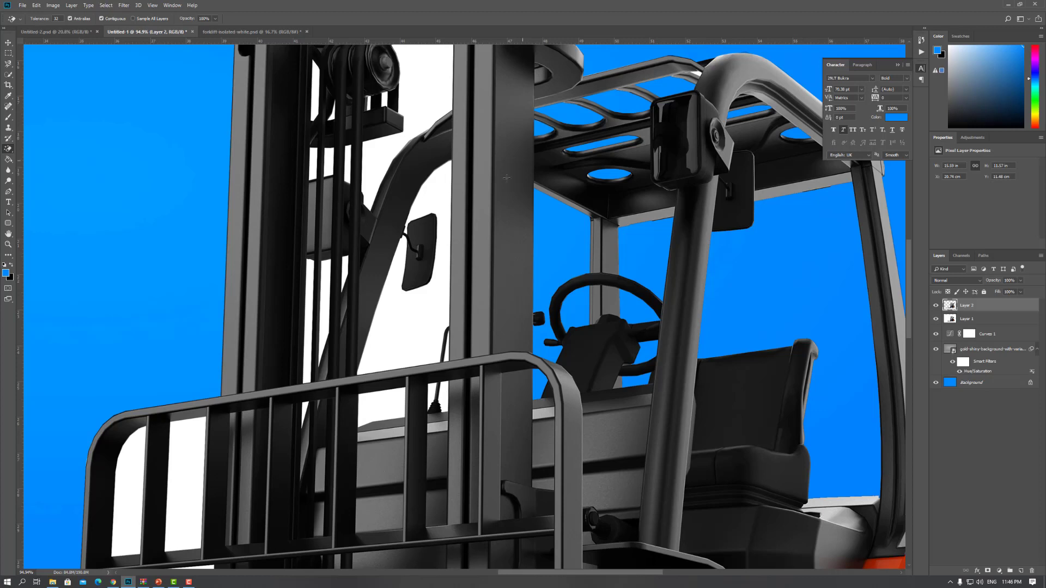
click(441, 190)
click(366, 155)
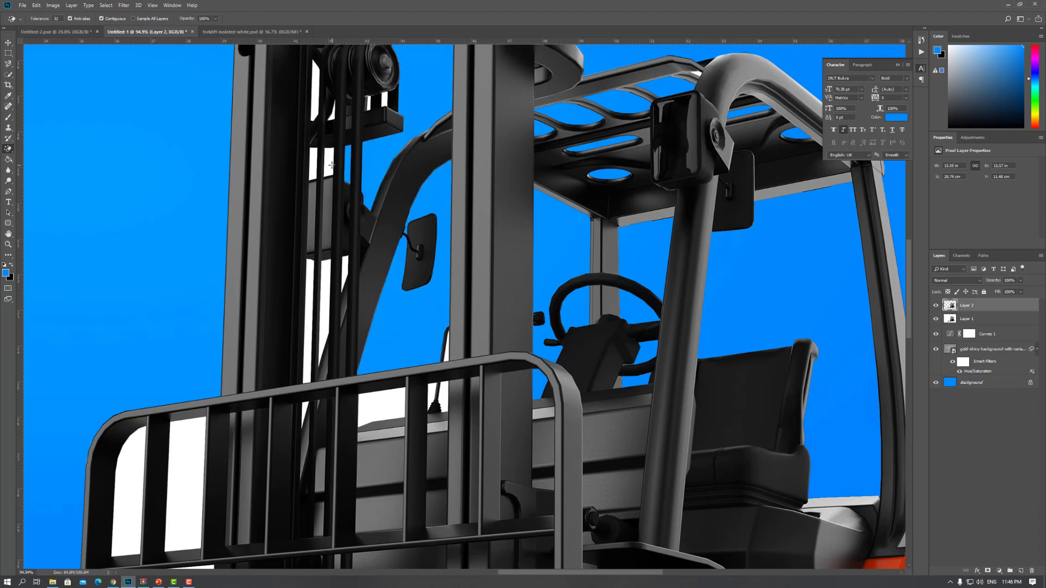
Fit the image on screen and toggle shadow Layer 1 to check it.
key(ctrl+0)
key(v)
click(972, 321)
click(937, 319)
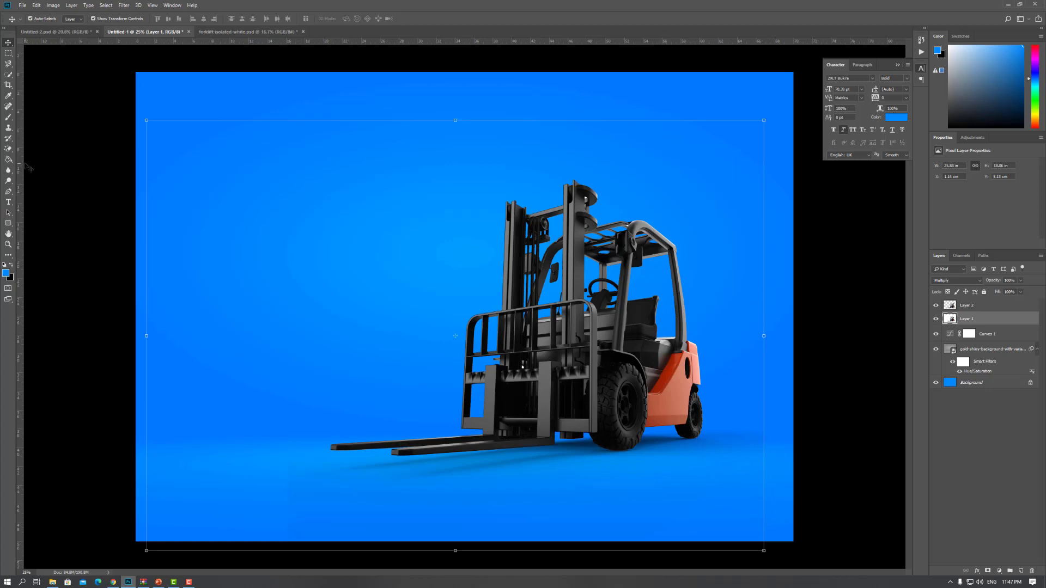
Choose the Eraser with a 1000 px Soft Round brush, then deselect the shadow layer.
click(7, 150)
right_click(396, 273)
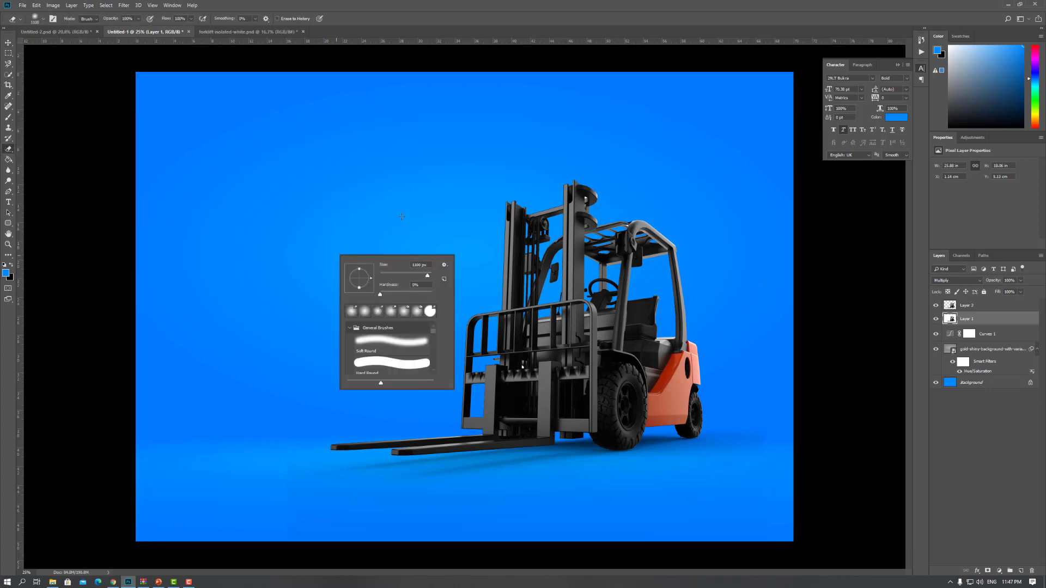
click(784, 376)
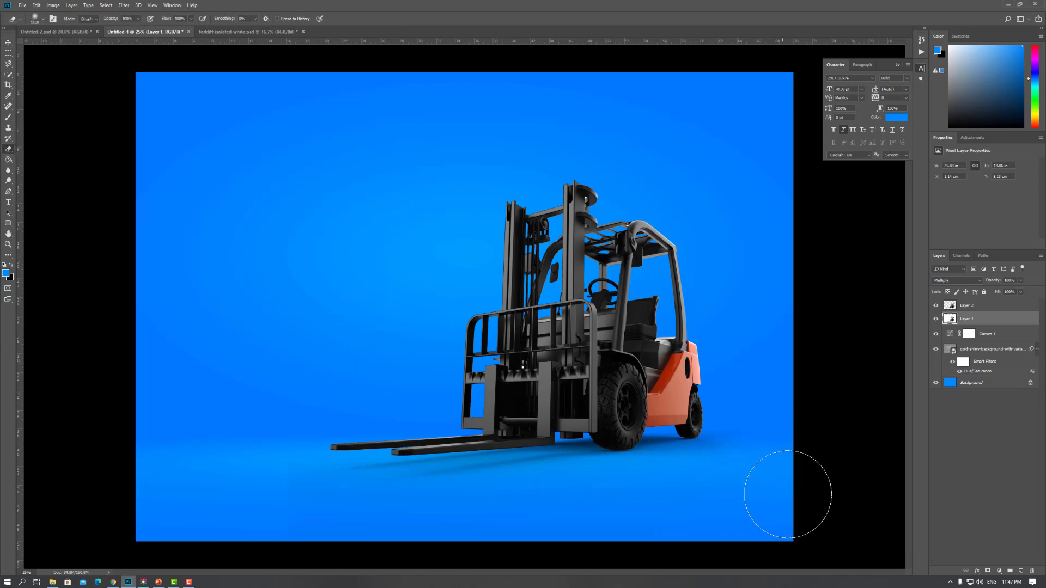
key(v)
click(806, 494)
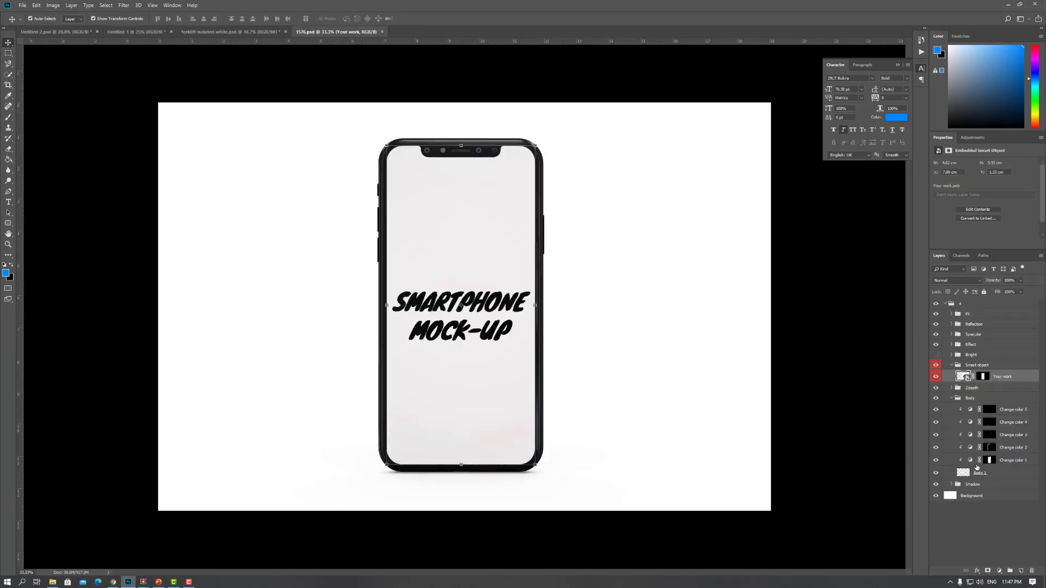
Delete the mock-up's Shadow group and white Background layer.
click(989, 485)
key(Delete)
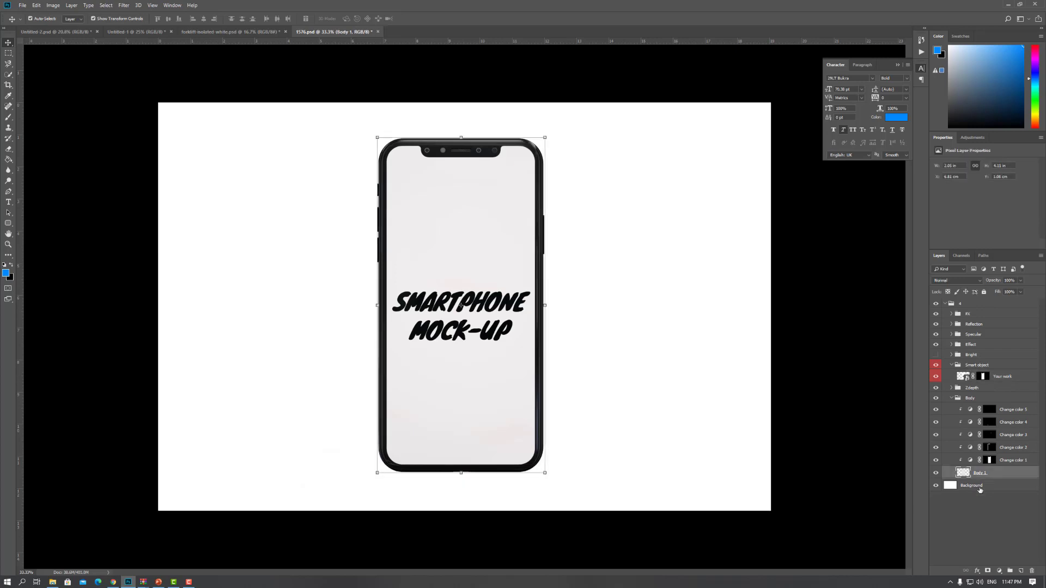
click(980, 487)
key(Delete)
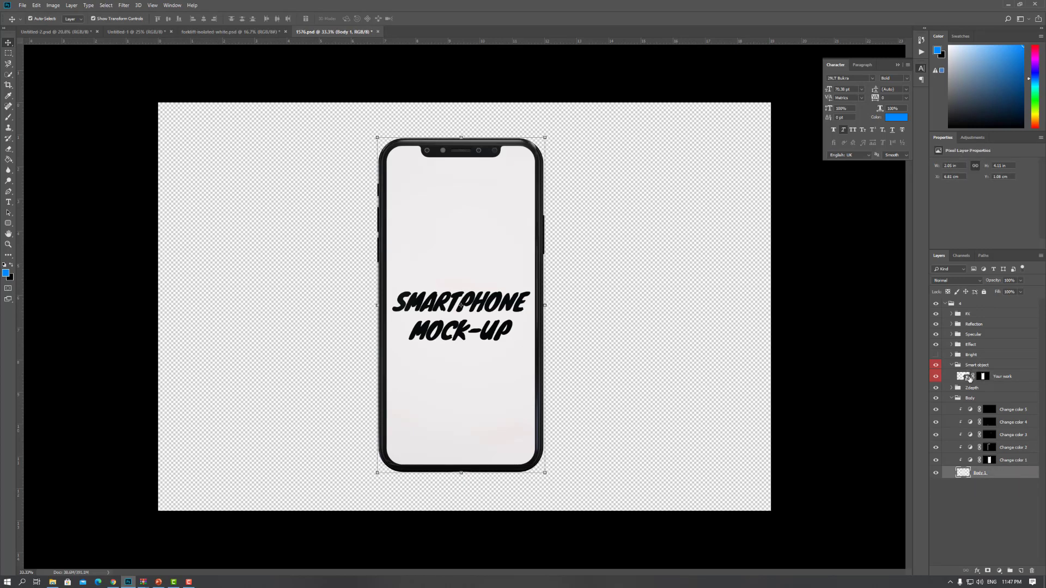
Paste the warehouse image into the Your work smart object, rotated 90° and enlarged to fill.
double_click(969, 378)
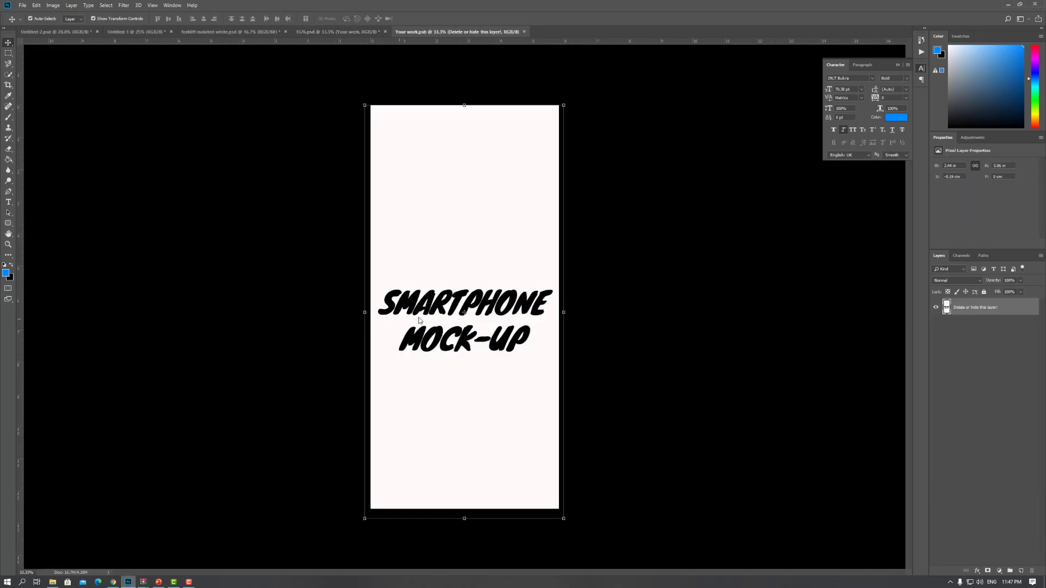
key(ctrl+v)
right_click(467, 310)
click(509, 399)
drag(452, 321, 421, 230)
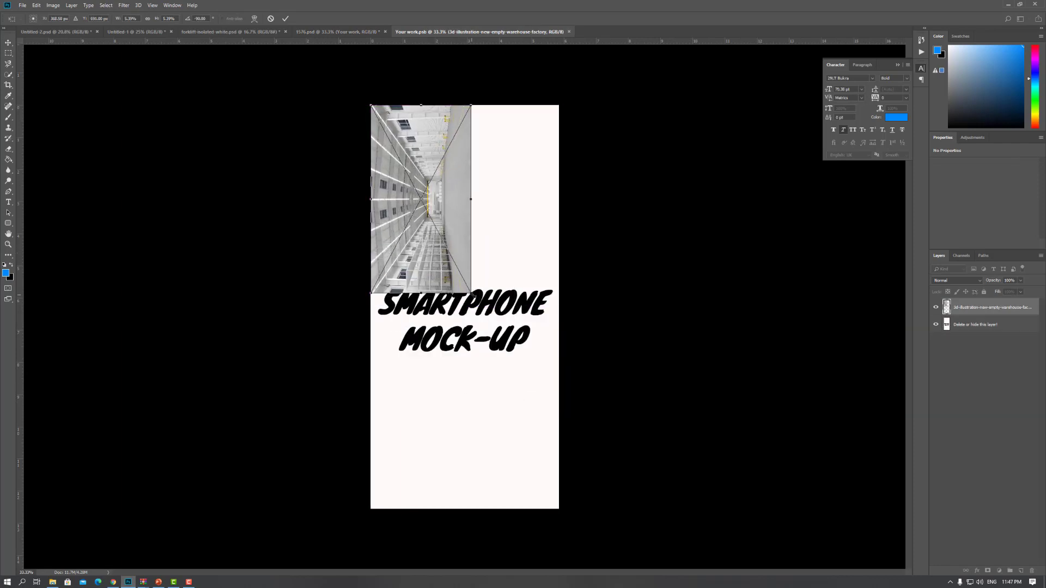
drag(471, 292, 578, 513)
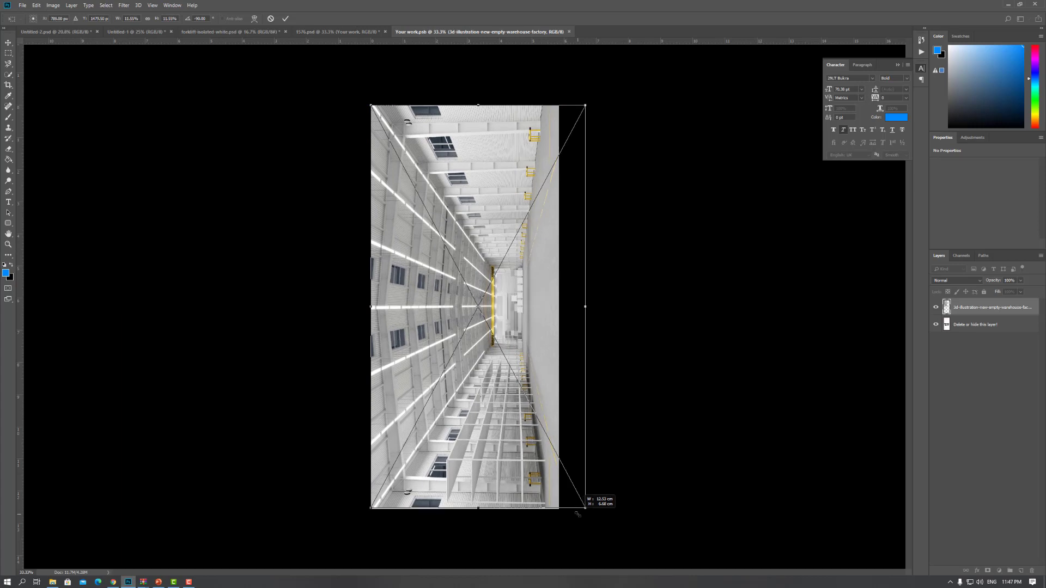
drag(516, 429, 501, 430)
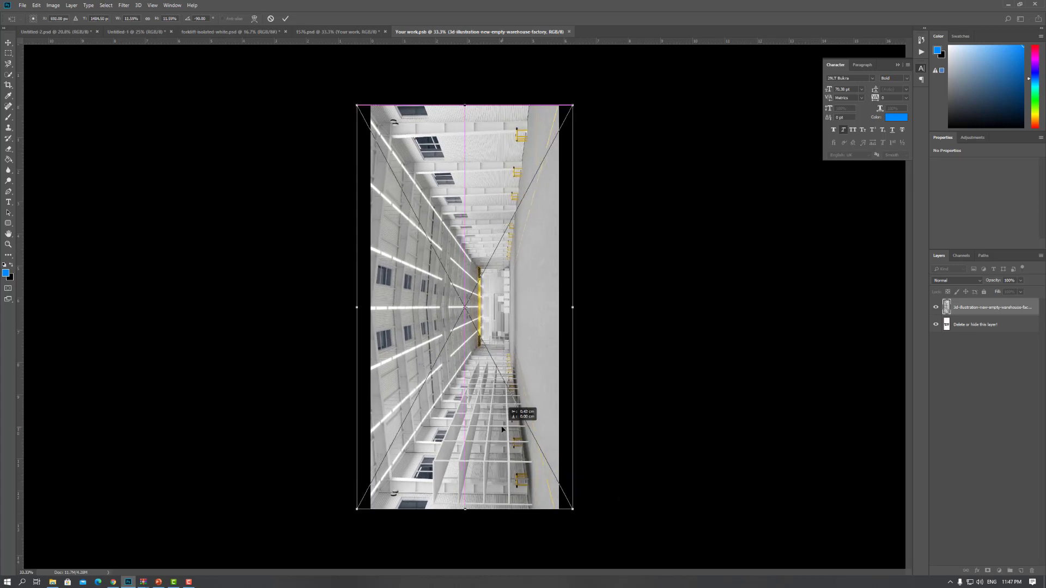
Rotate the warehouse image back the other way and save it into 1576.psd.
right_click(502, 429)
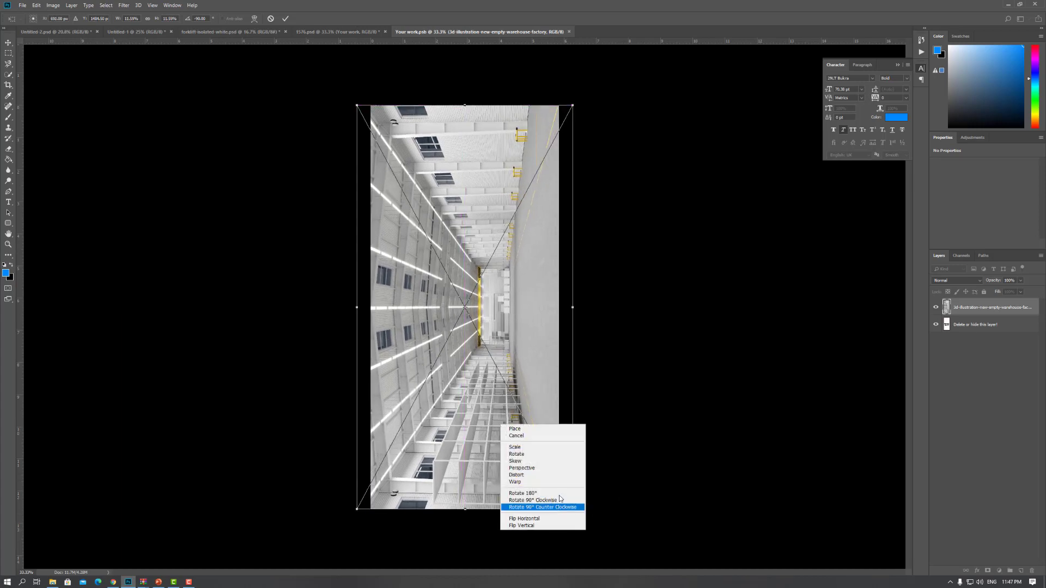
click(544, 492)
key(Return)
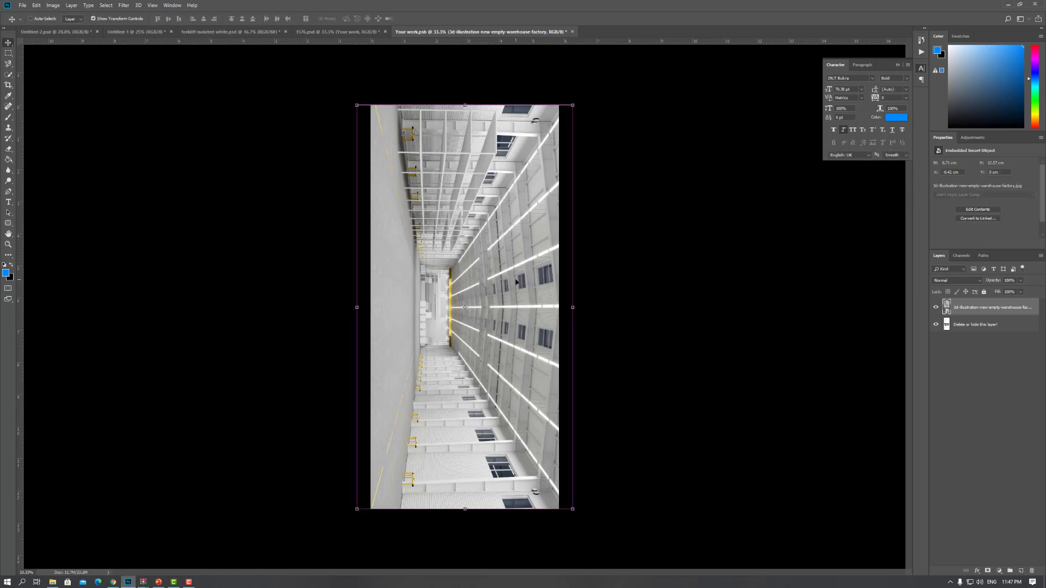
key(ctrl+s)
click(343, 33)
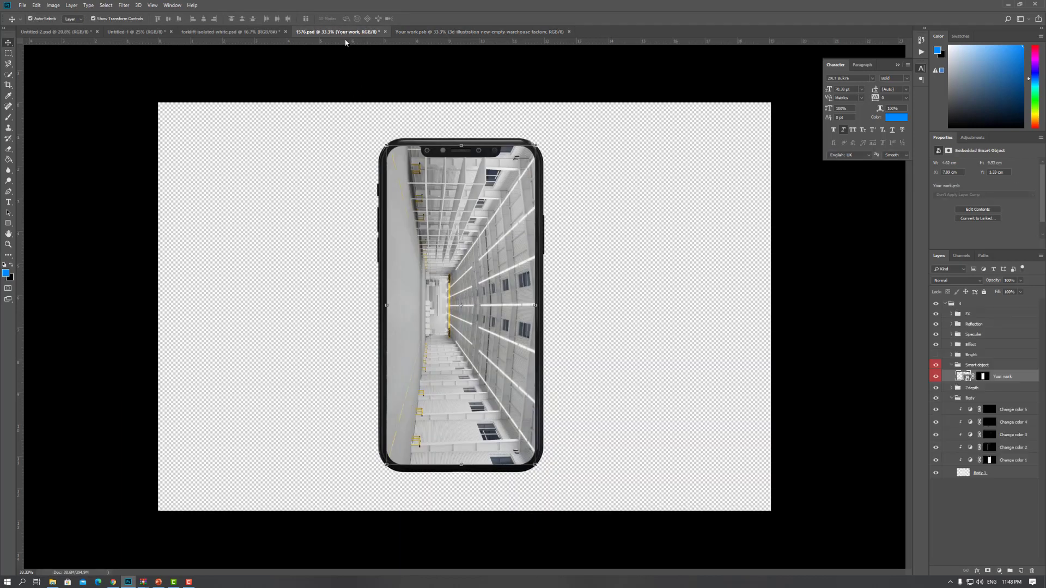
Rotate the phone 90° counter-clockwise, enlarge it slightly, and rest it on the forklift's forks.
click(947, 304)
mouse_move(536, 147)
mouse_down()
mouse_move(239, 58)
mouse_move(473, 350)
mouse_up()
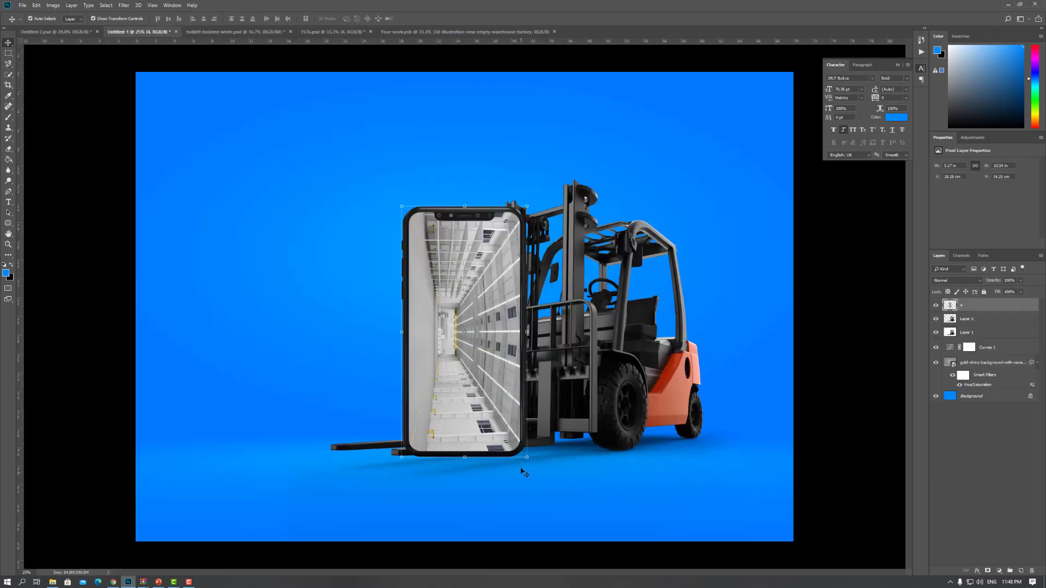
key(ctrl+t)
right_click(504, 472)
click(559, 515)
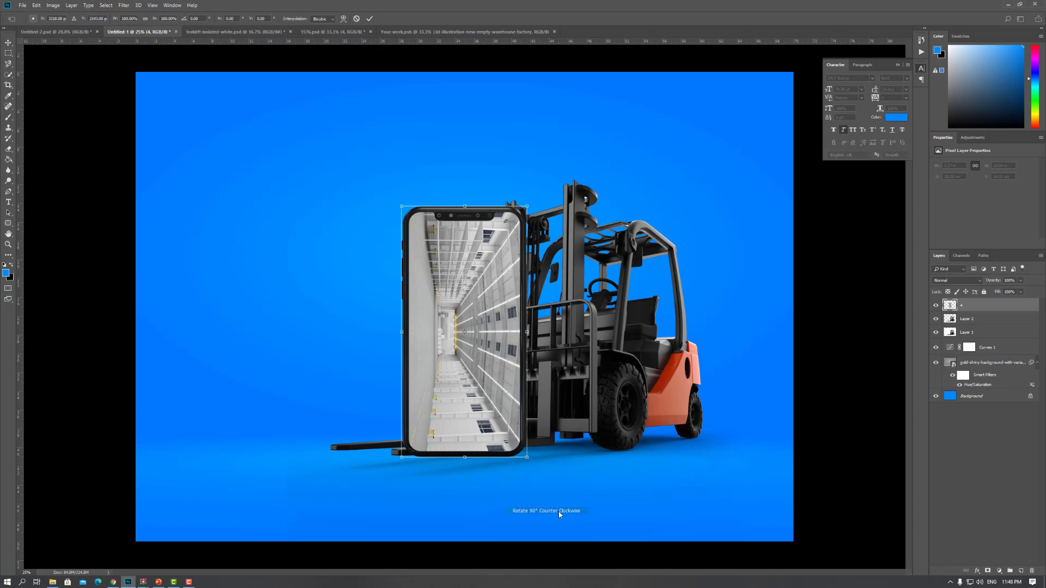
drag(521, 391, 497, 436)
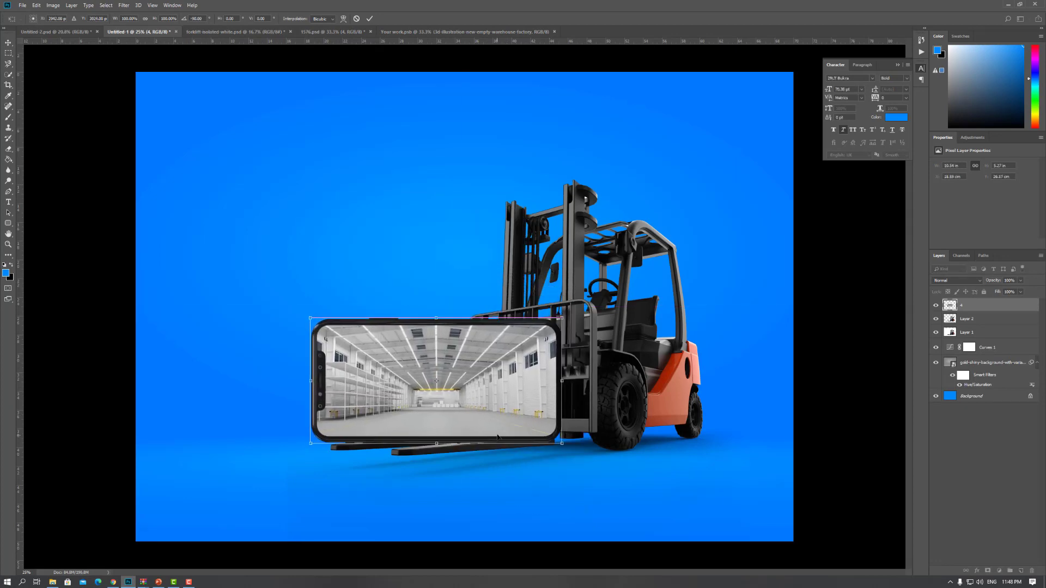
drag(561, 318, 579, 307)
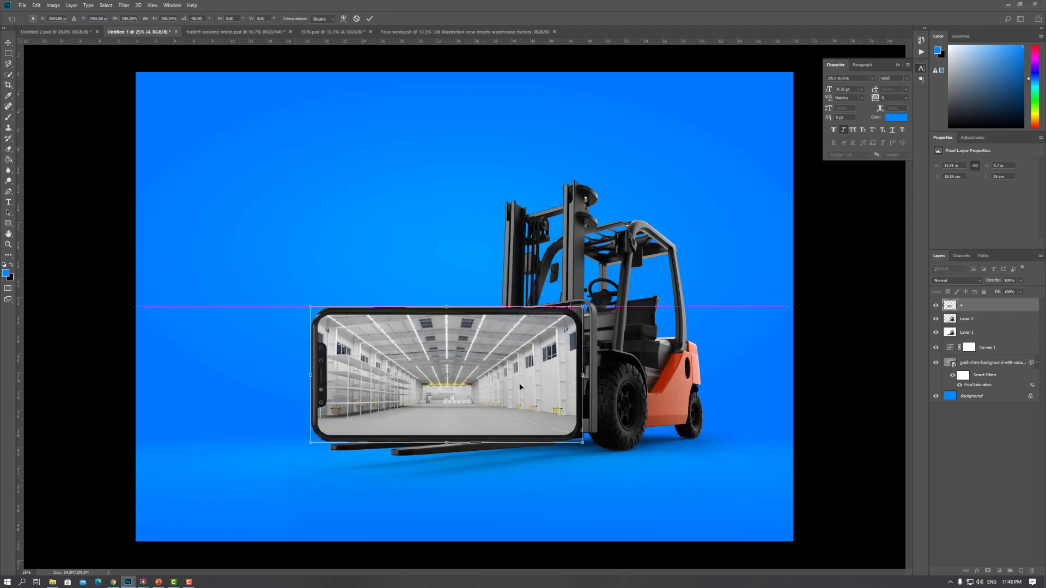
drag(508, 401, 507, 402)
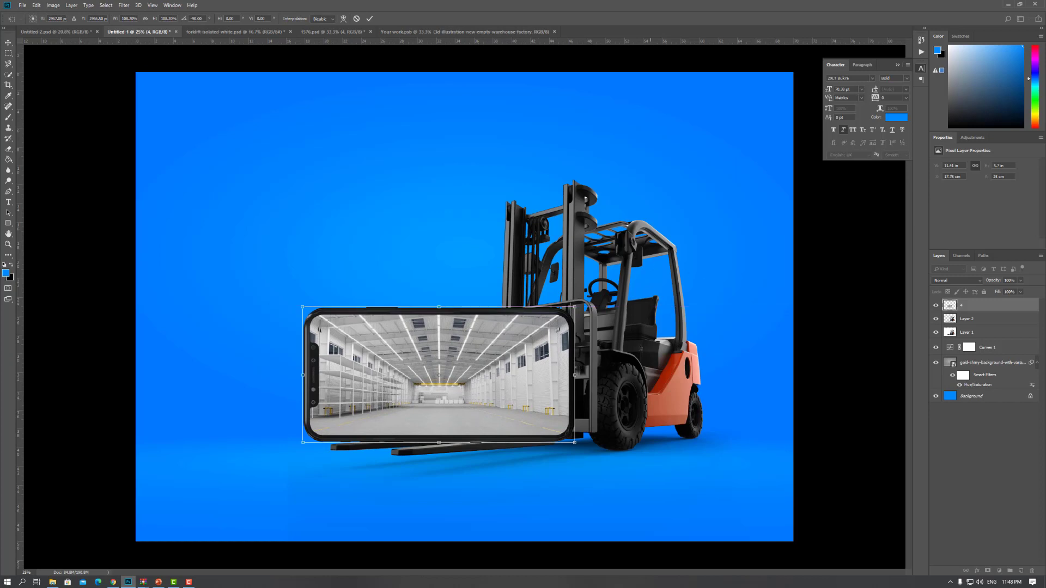
key(Return)
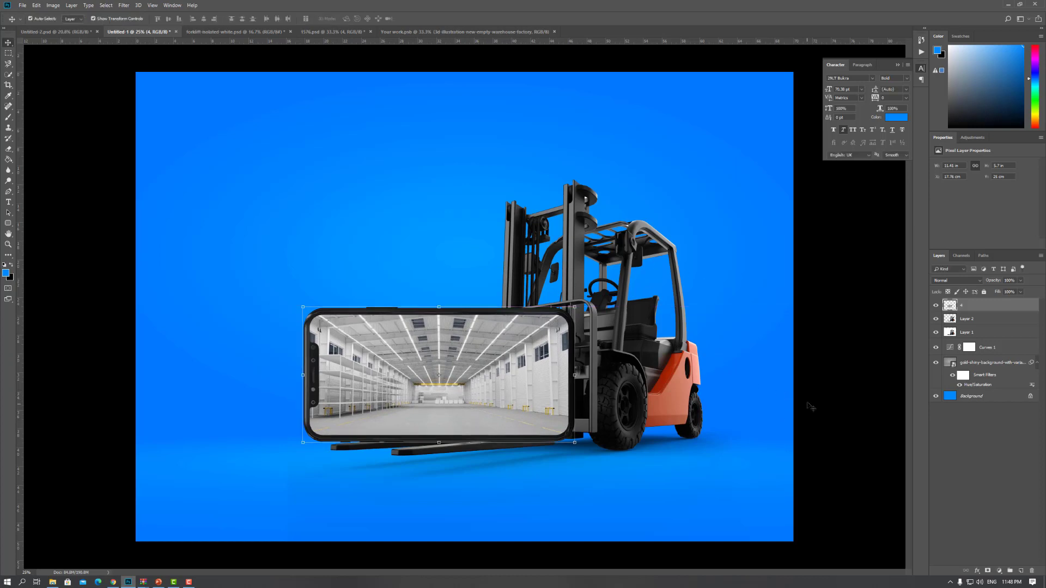
Select Layer 1 and switch to the Eraser, checking its brush size.
click(741, 403)
scroll(727, 401, down, 1)
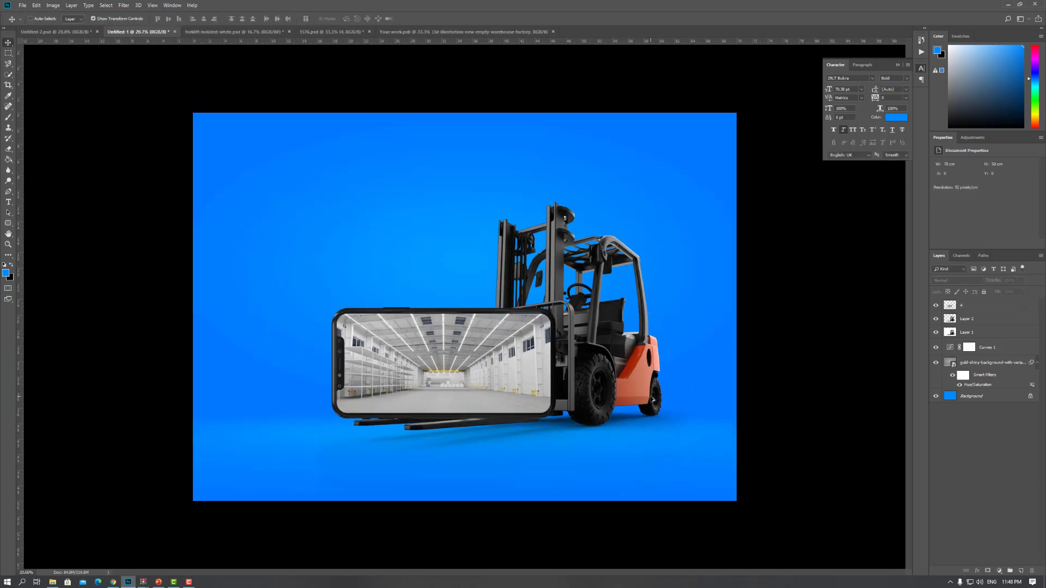
scroll(653, 400, up, 1)
scroll(653, 400, up, 1)
click(426, 506)
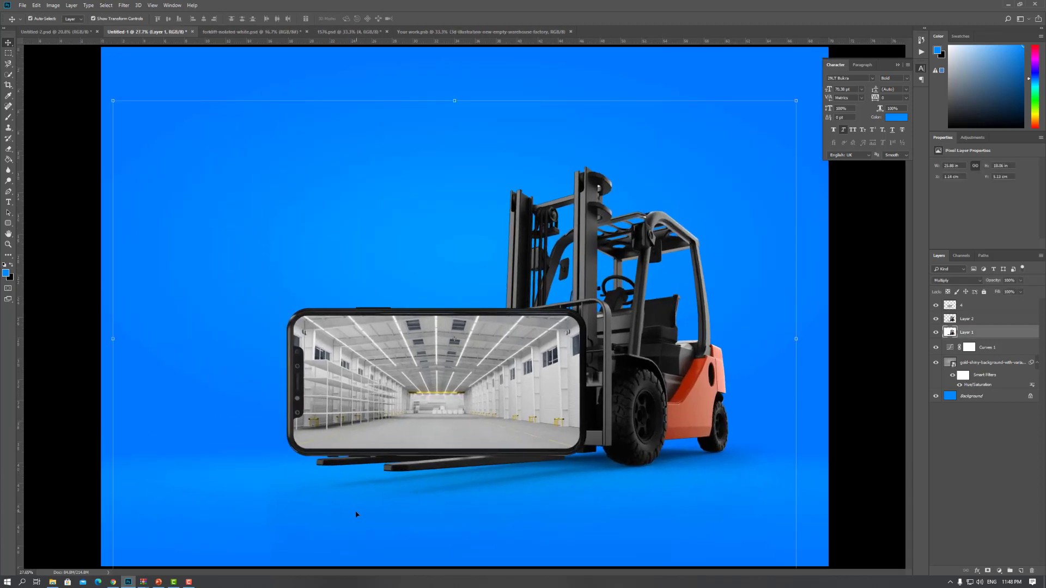
click(8, 149)
right_click(269, 296)
key(Escape)
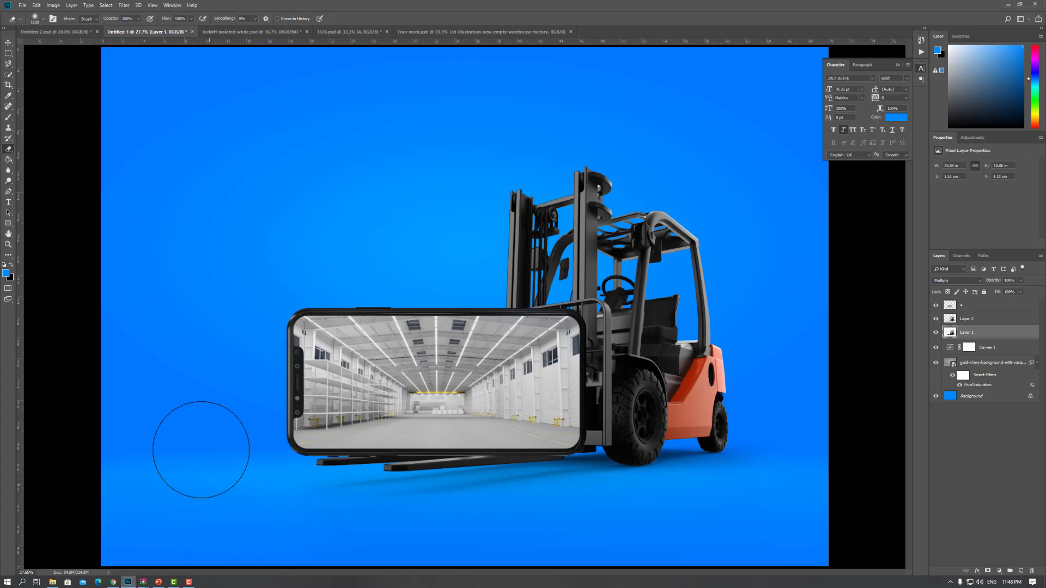
Fit the canvas to the screen and bring up the stock images folder.
key(ctrl+minus)
key(ctrl+0)
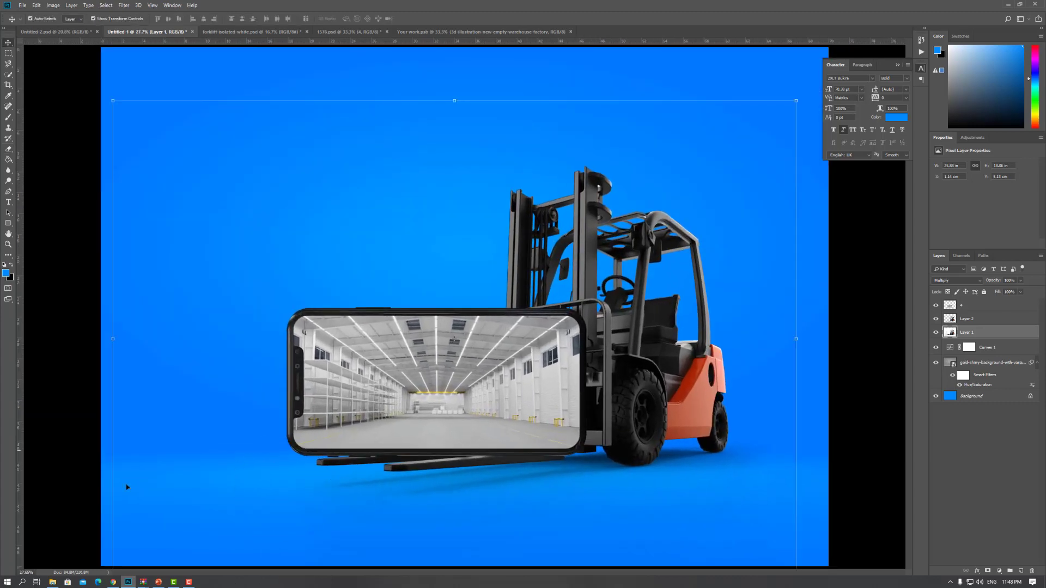
click(52, 581)
Open the delivery man file, show its white Background, dismiss the locked-layer warning, reselect Layer 1.
double_click(443, 64)
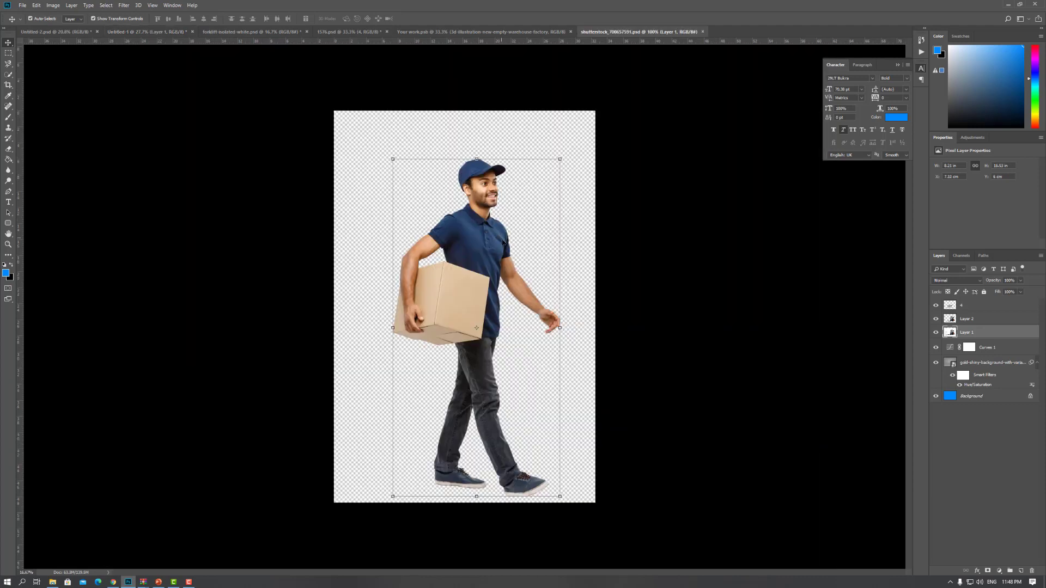
shift+click(991, 327)
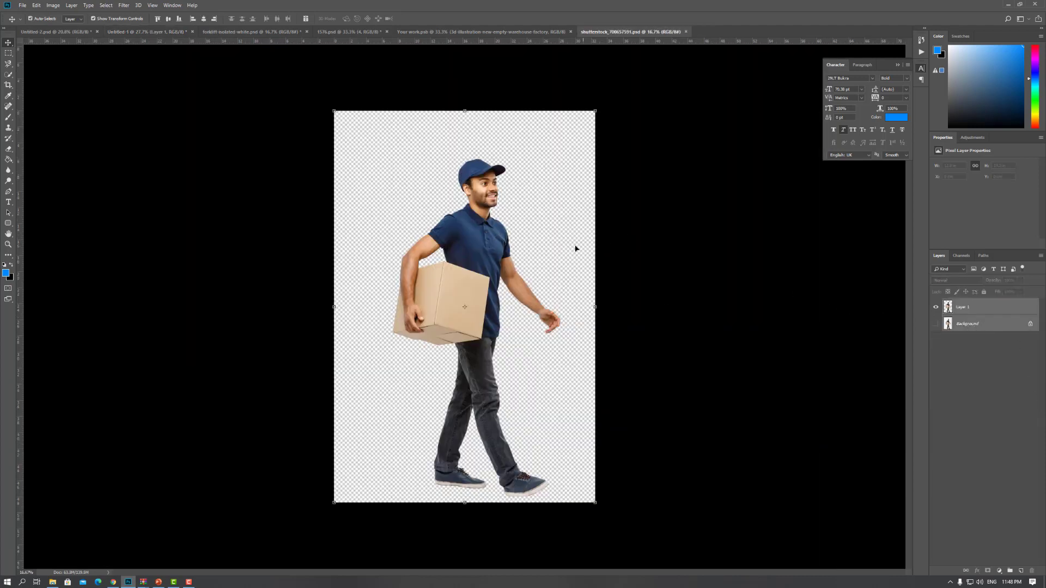
click(935, 324)
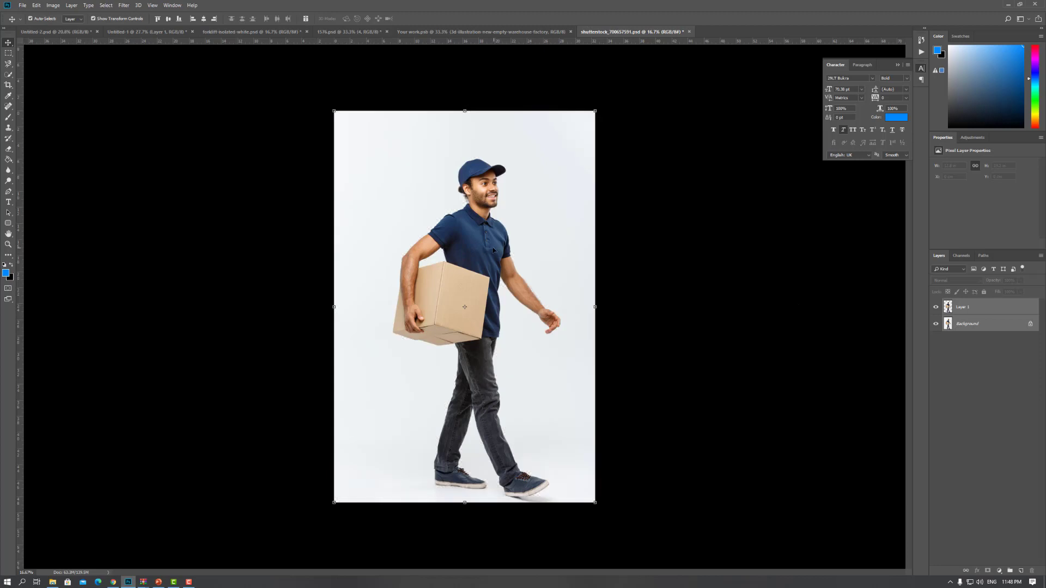
scroll(471, 194, up, 5)
scroll(471, 245, down, 4)
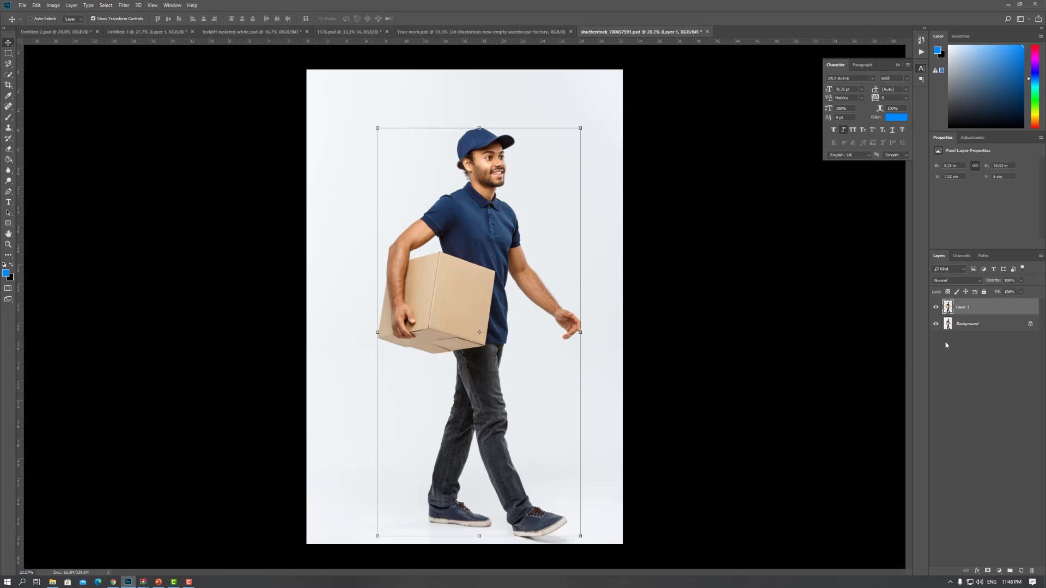
click(386, 156)
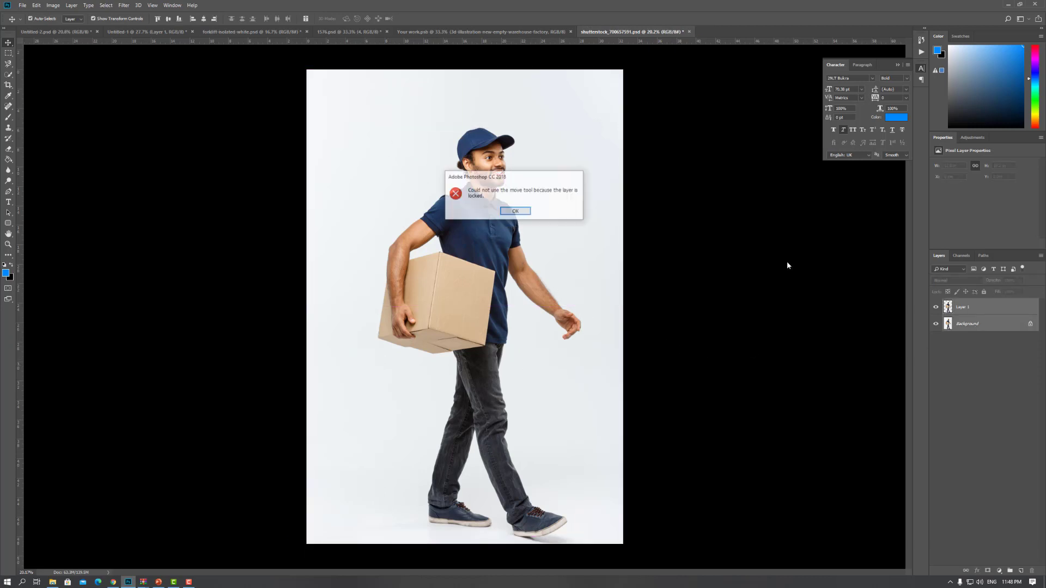
key(Return)
ctrl+click(990, 322)
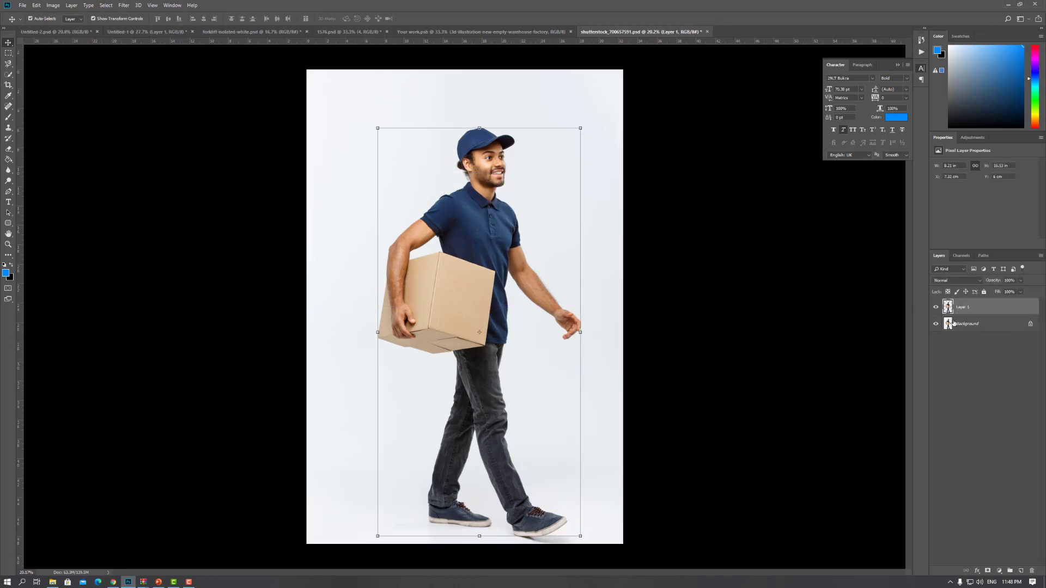
Hide the white Background and bring the delivery man into the ad, scaled to about 56%.
click(935, 323)
mouse_move(480, 245)
mouse_down()
mouse_move(160, 36)
mouse_move(593, 346)
mouse_up()
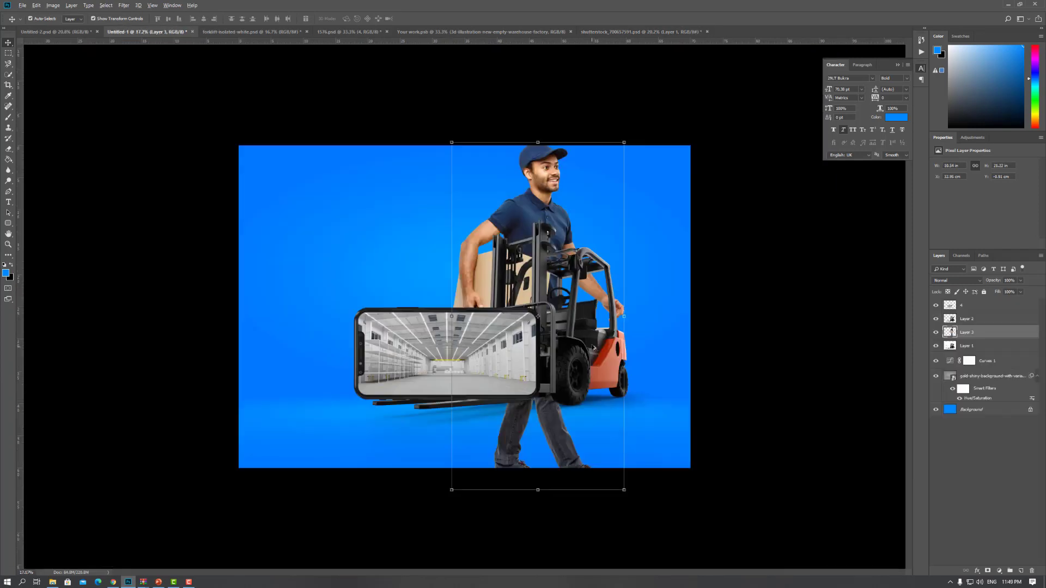
drag(625, 139, 607, 198)
drag(545, 272, 566, 283)
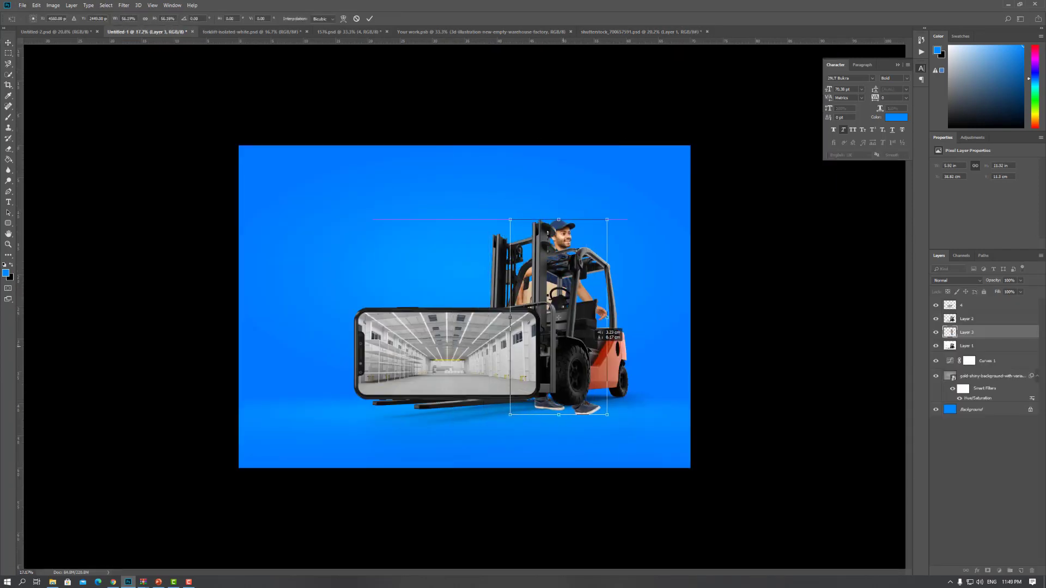
key(Return)
Move the man's layer to the top, flip him horizontally, and place him before the forklift.
drag(992, 339, 980, 302)
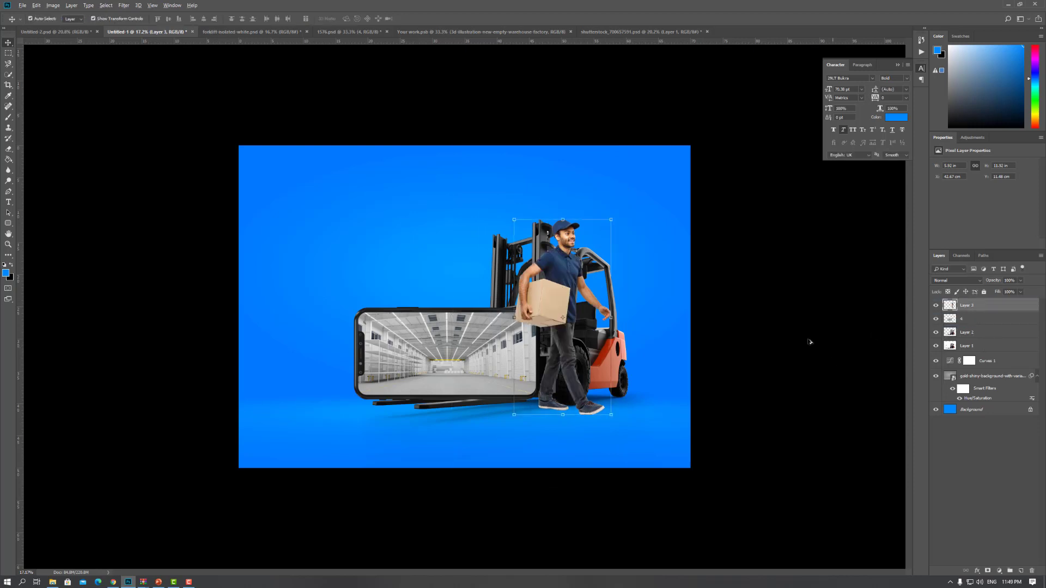
key(ctrl+0)
key(ctrl+t)
right_click(606, 397)
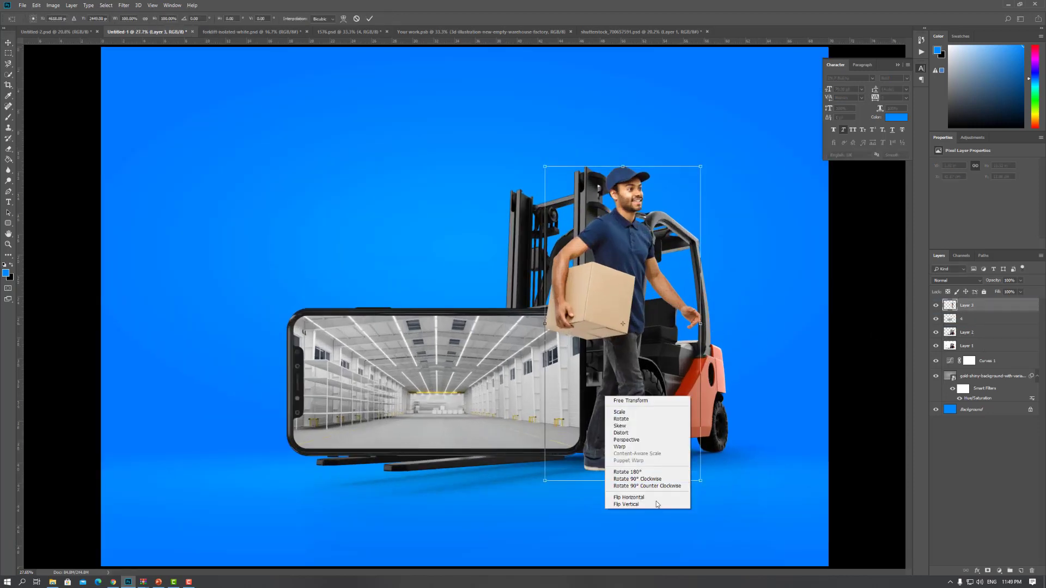
click(657, 498)
drag(659, 419, 677, 453)
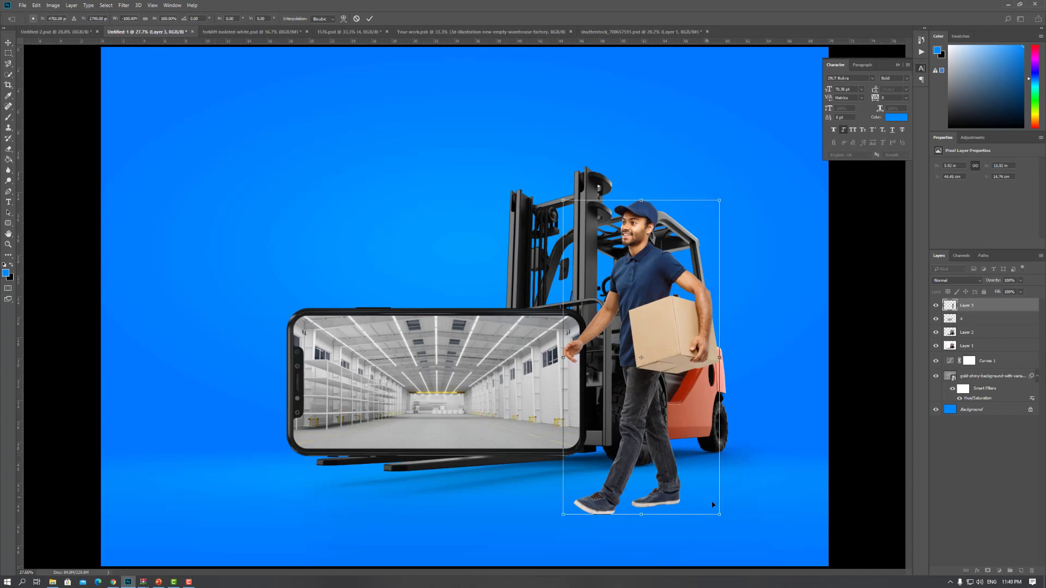
key(Return)
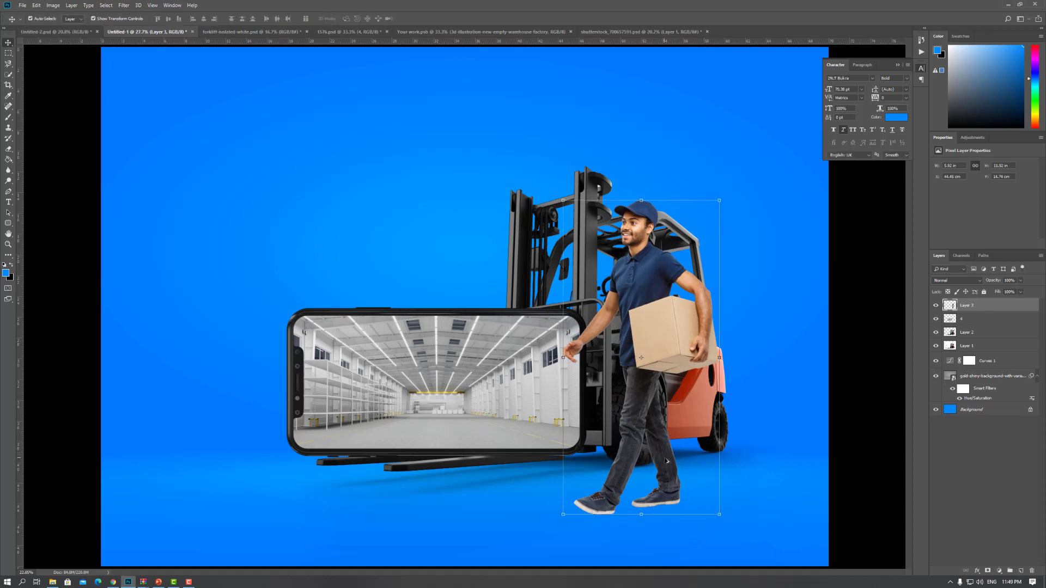
Bring the traffic cones into the ad, shrink them to about a quarter, and move them lower-left.
mouse_move(553, 275)
mouse_down()
mouse_move(611, 25)
mouse_move(587, 40)
mouse_move(369, 430)
mouse_up()
drag(639, 159, 426, 369)
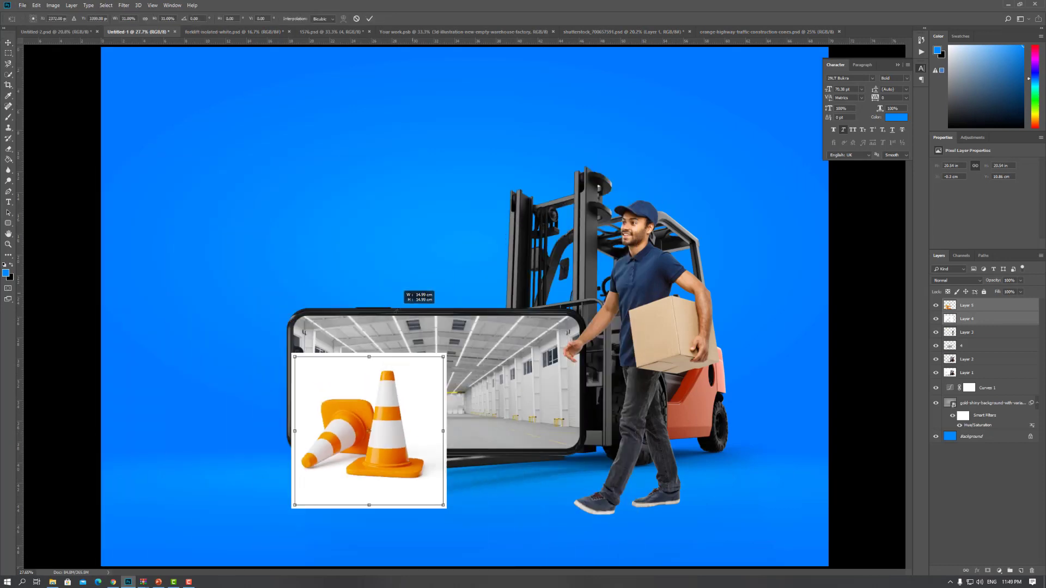
drag(379, 447, 311, 460)
key(Return)
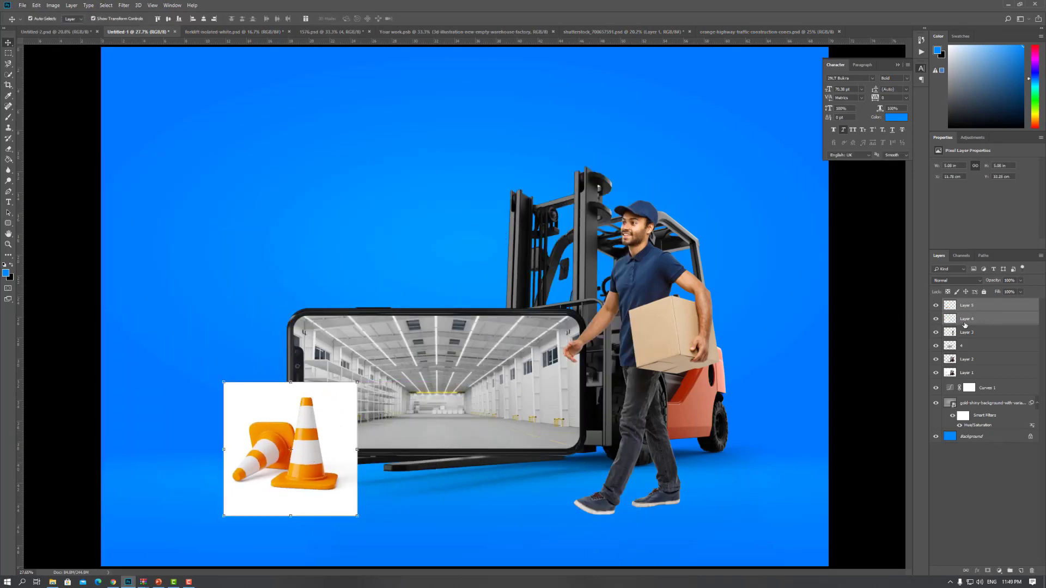
Set the cones layer's blend mode to Multiply to drop its white background, then deselect.
click(967, 319)
click(957, 280)
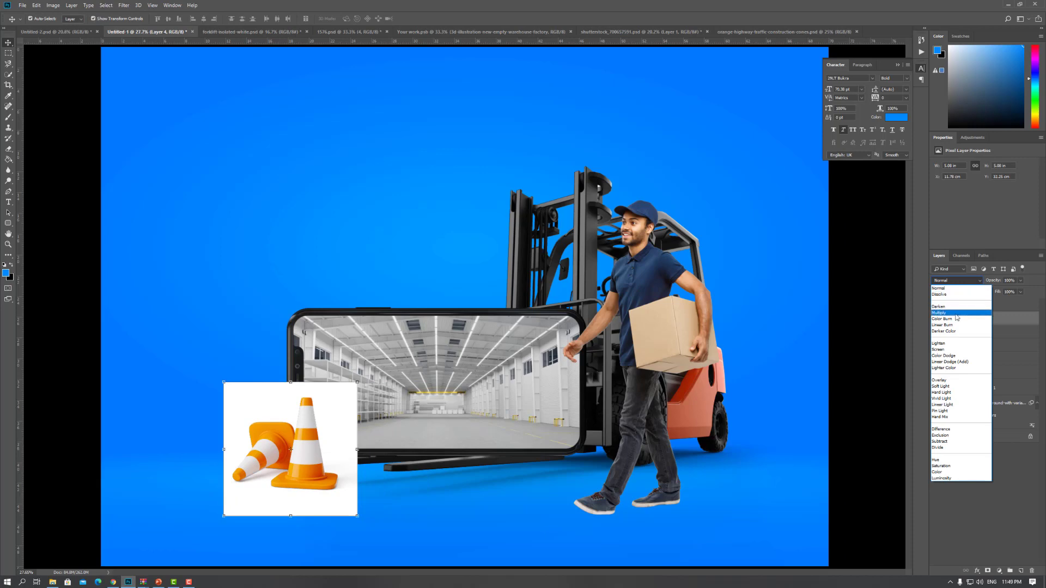
click(953, 305)
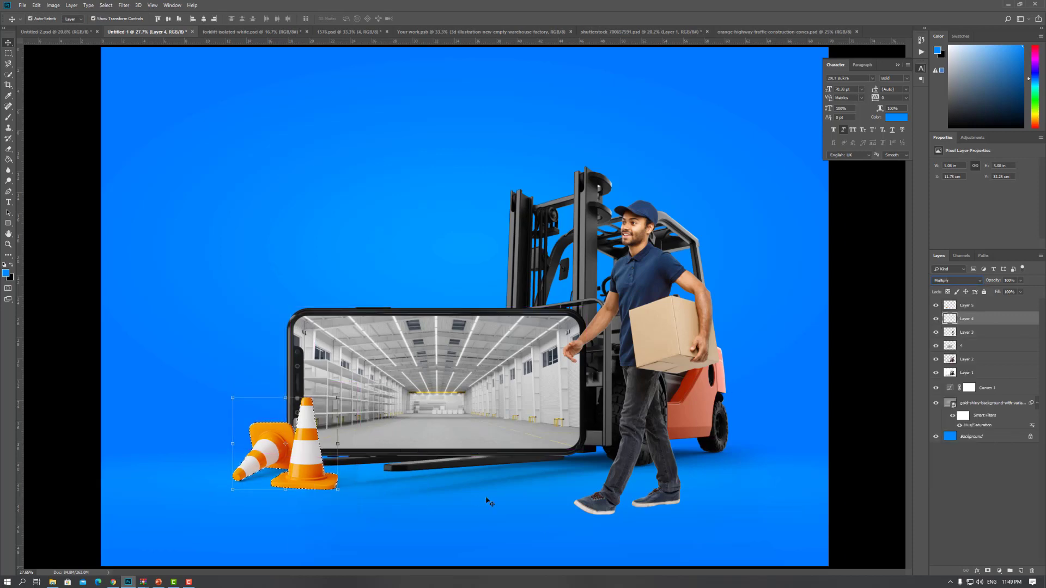
key(ctrl+alt+a)
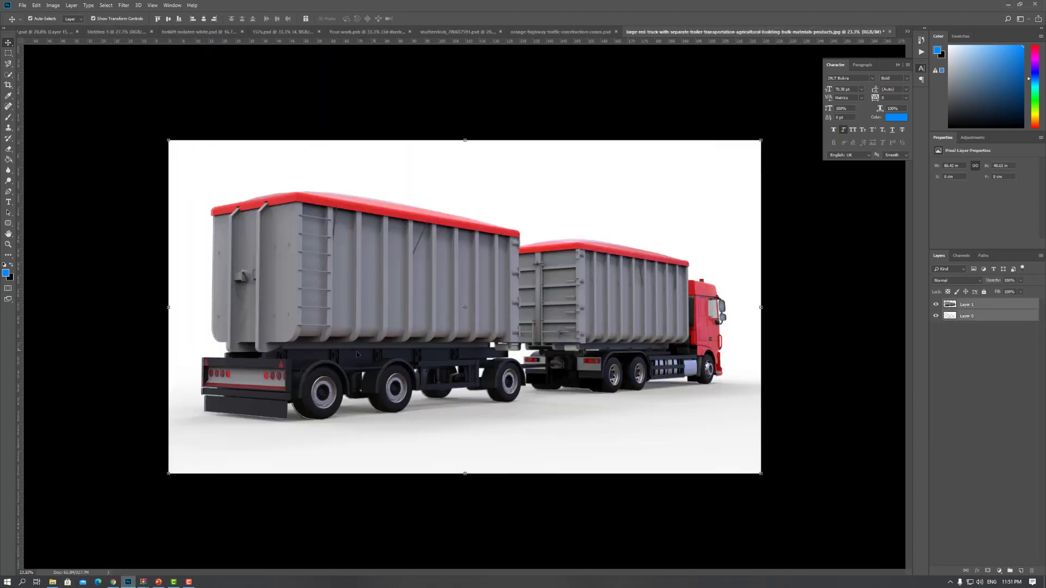
Scale the red-roofed trucks image into the phone screen and set it to Multiply.
mouse_move(309, 338)
mouse_down()
mouse_move(161, 42)
mouse_move(802, 194)
mouse_move(506, 426)
mouse_move(551, 460)
mouse_up()
key(ctrl+t)
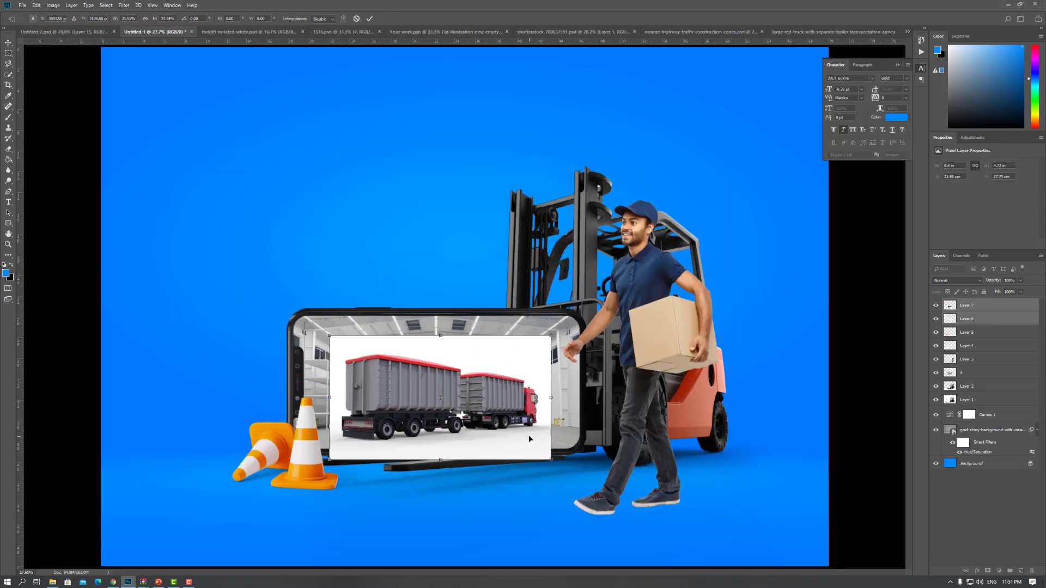
key(Return)
click(976, 315)
click(957, 279)
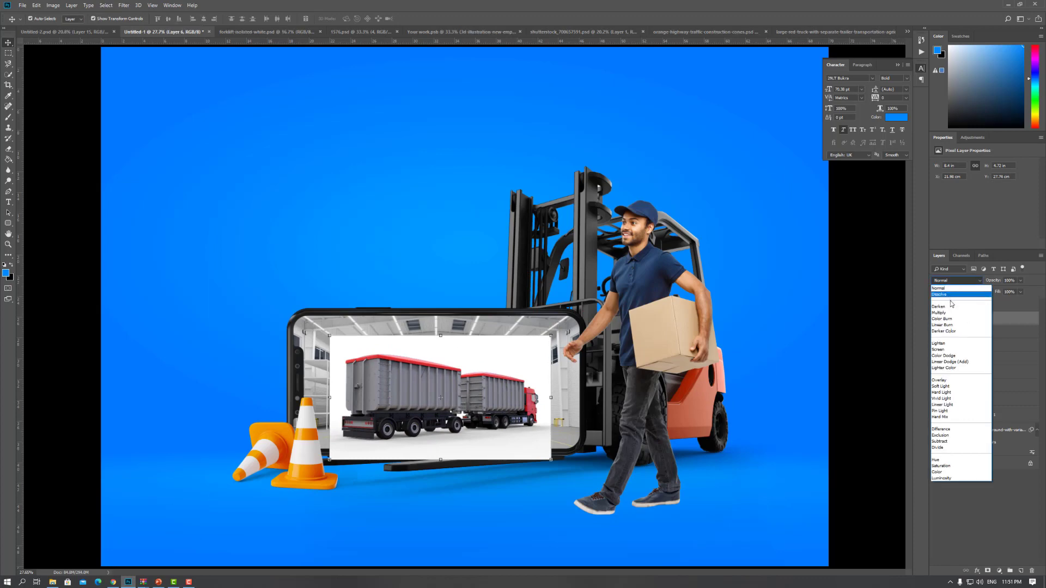
click(951, 313)
click(854, 374)
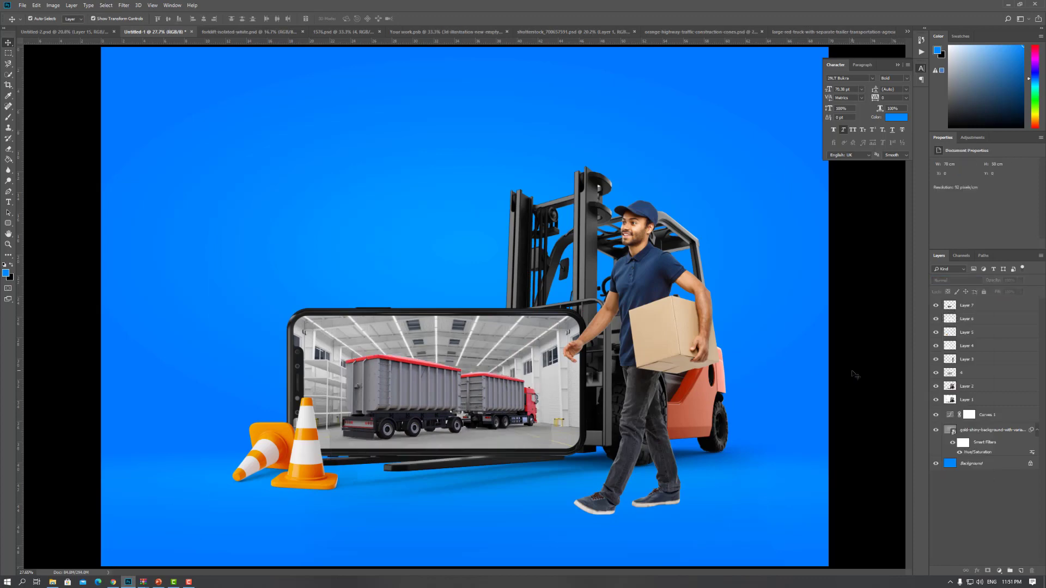
Erase the faint patch over the phone's warehouse screen with the regular Eraser.
click(481, 466)
scroll(480, 463, up, 2)
scroll(480, 463, up, 2)
scroll(480, 463, up, 1)
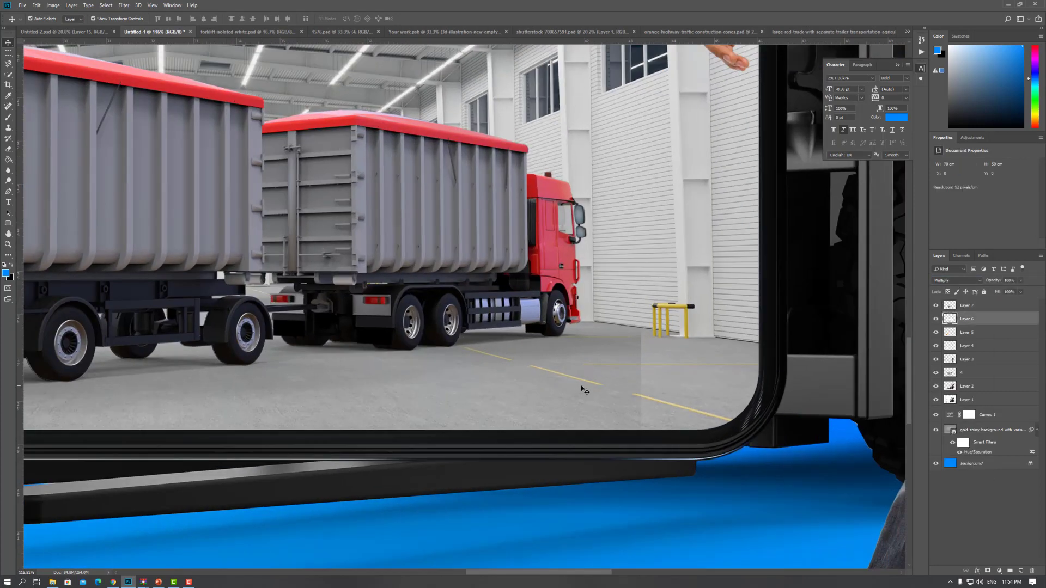
right_click(9, 148)
click(49, 167)
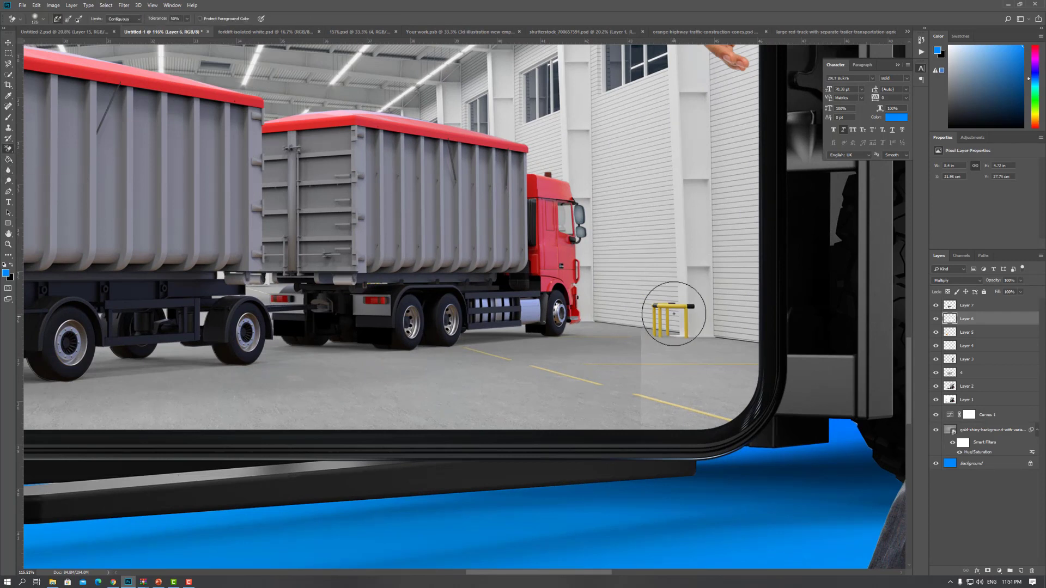
right_click(9, 148)
click(44, 150)
right_click(688, 289)
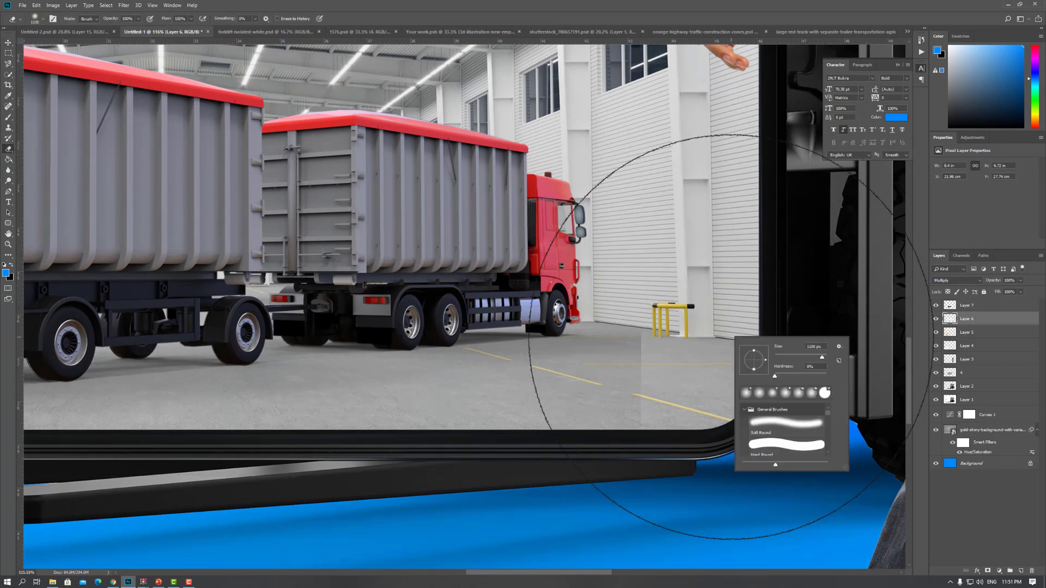
key(Return)
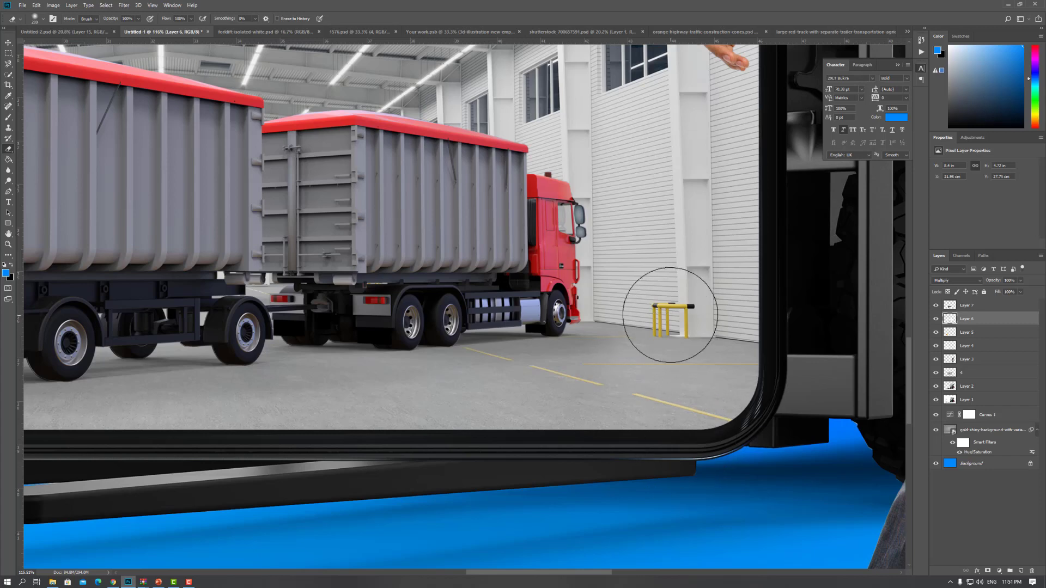
Fit the whole ad in the window and return to the Move tool.
scroll(248, 504, left, 5)
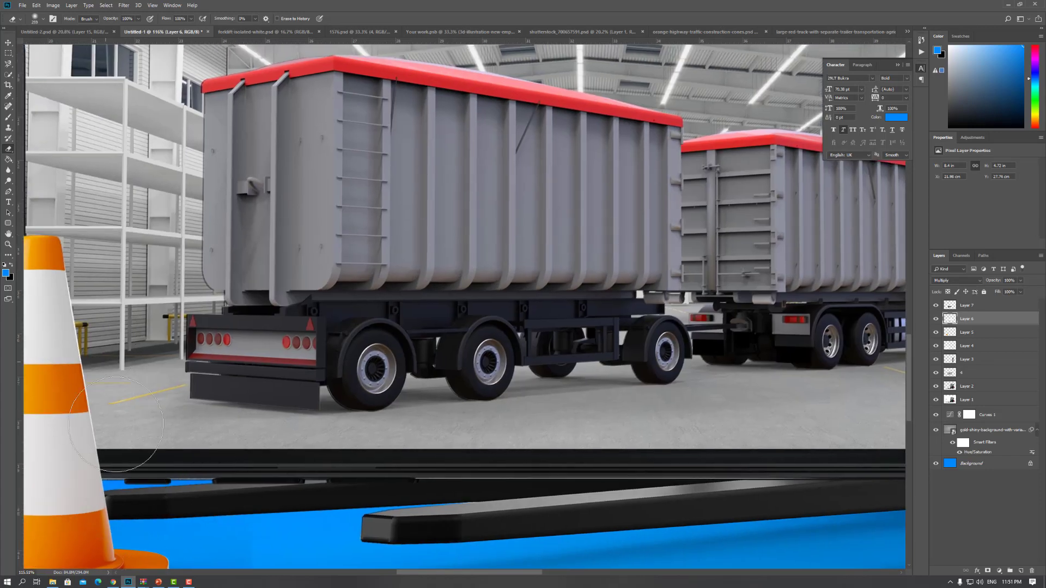
key(ctrl+0)
key(v)
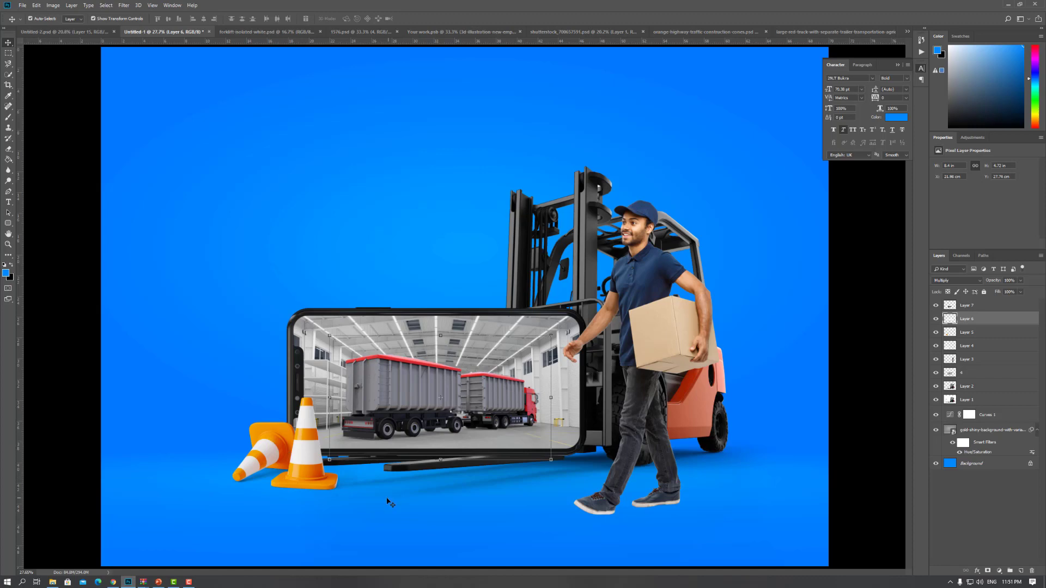
Erase stray areas on the traffic cones layer, then fit the ad and return to Move.
click(341, 480)
scroll(340, 504, up, 2)
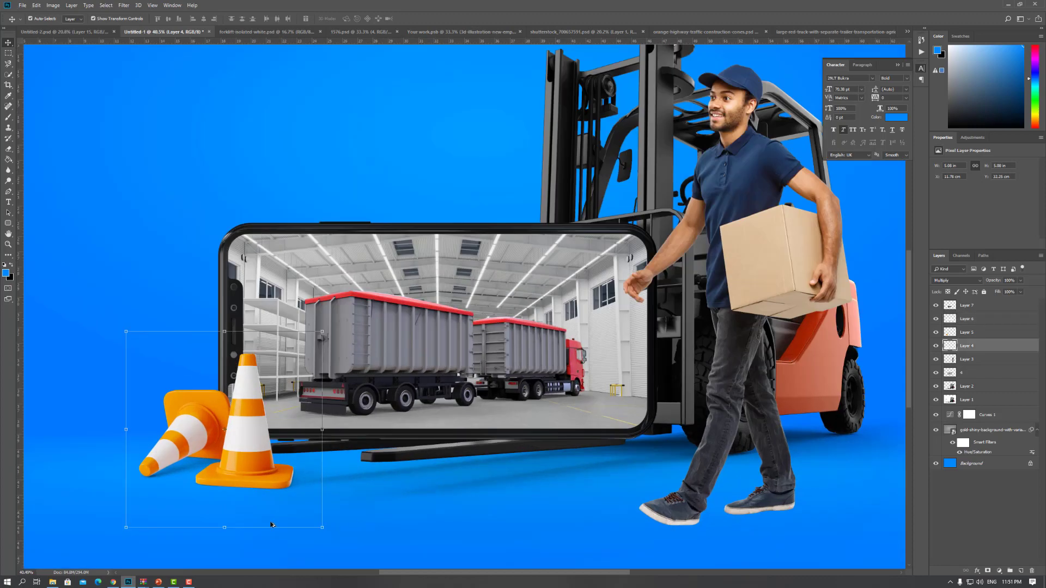
scroll(341, 504, up, 3)
right_click(7, 152)
click(44, 148)
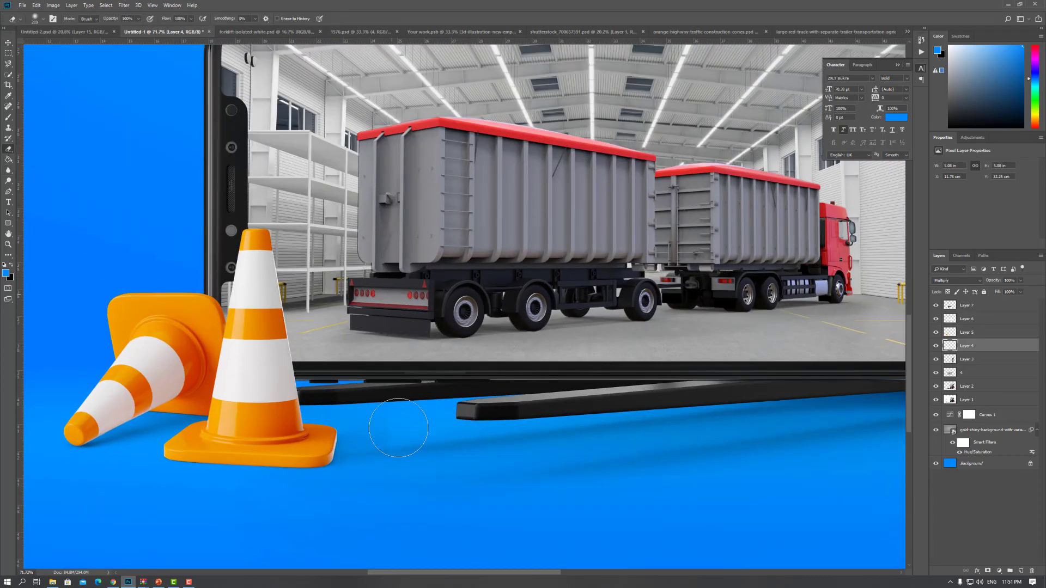
key(ctrl+0)
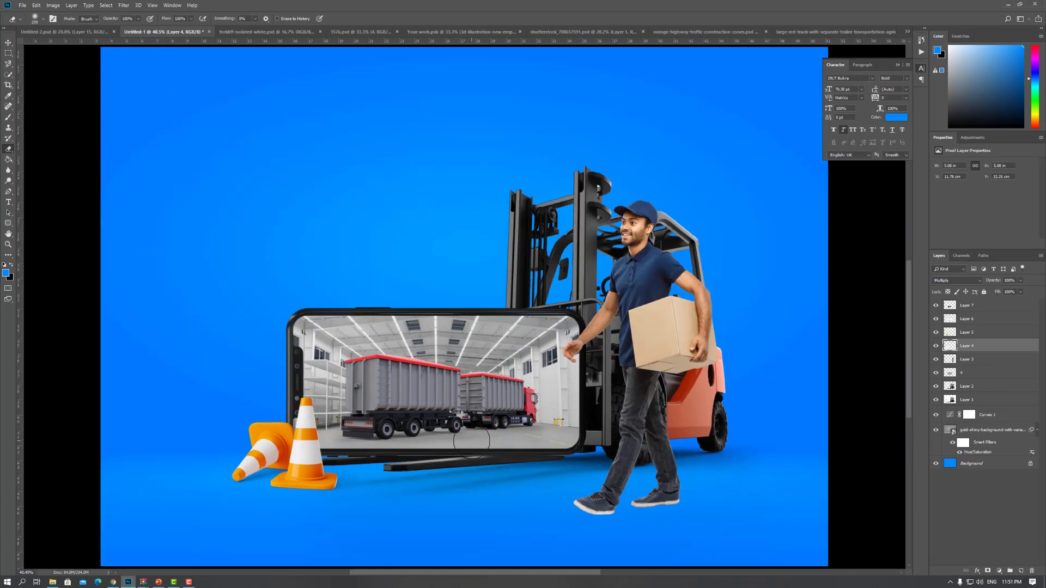
key(v)
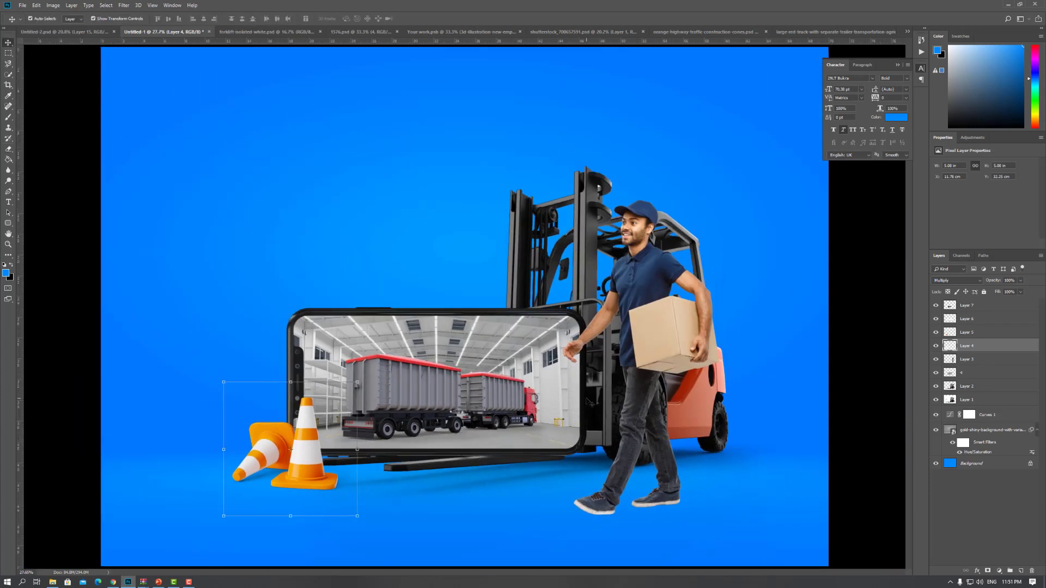
Hide the delivery man layer and select the forklift layer.
click(669, 328)
click(936, 359)
click(712, 300)
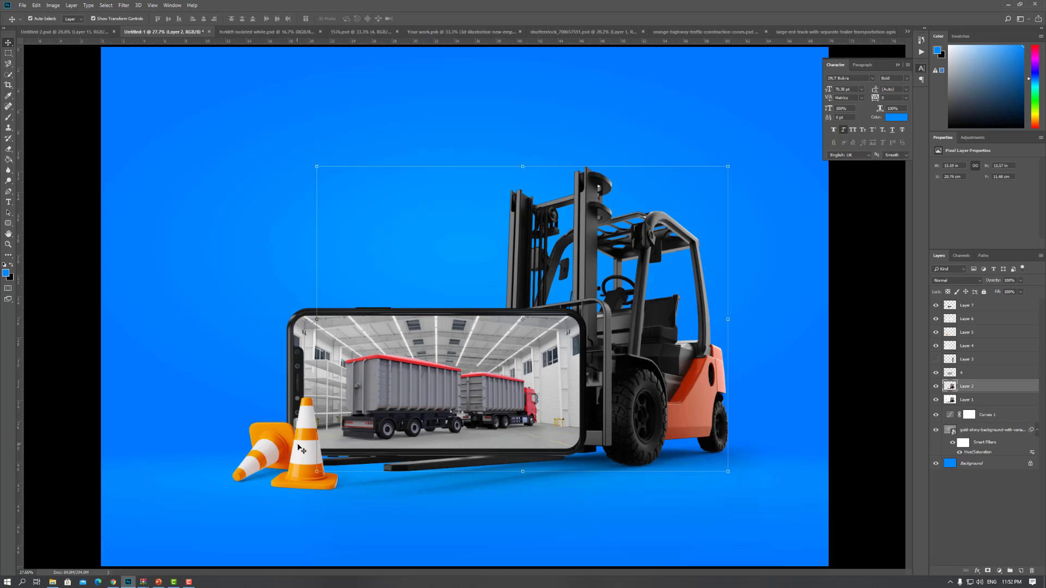
Shift the forklift to yellow with Hue/Saturation (Hue +23, Saturation +42).
key(ctrl+u)
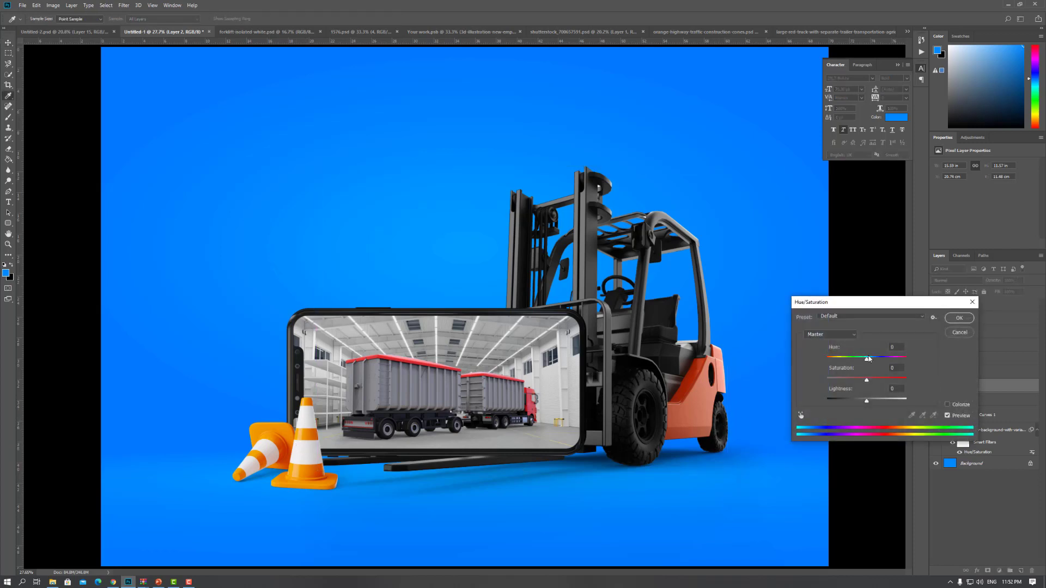
mouse_move(867, 357)
mouse_down()
mouse_move(883, 359)
mouse_move(883, 381)
mouse_up()
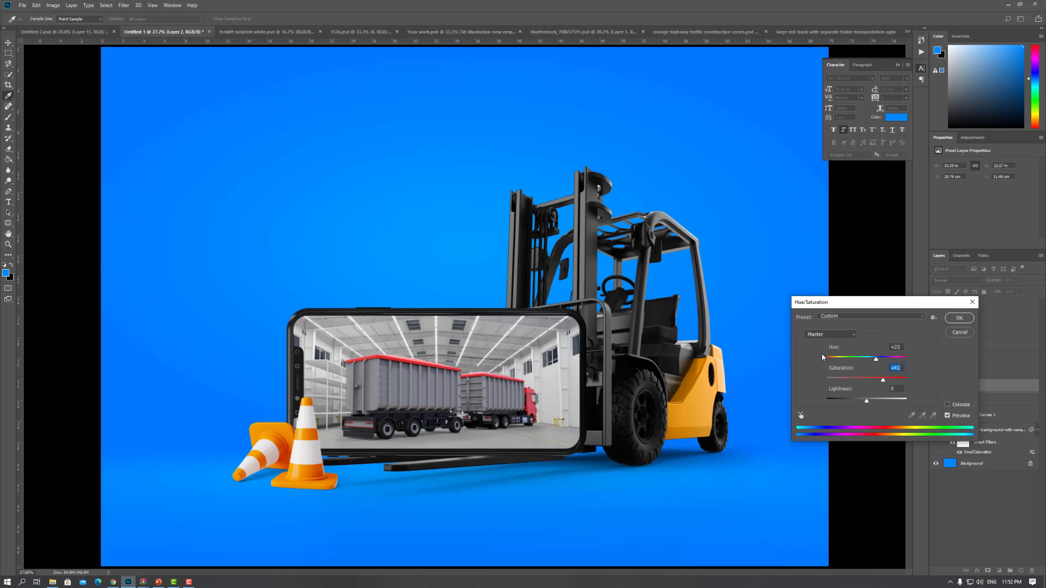
key(Return)
key(v)
scroll(724, 354, up, 5)
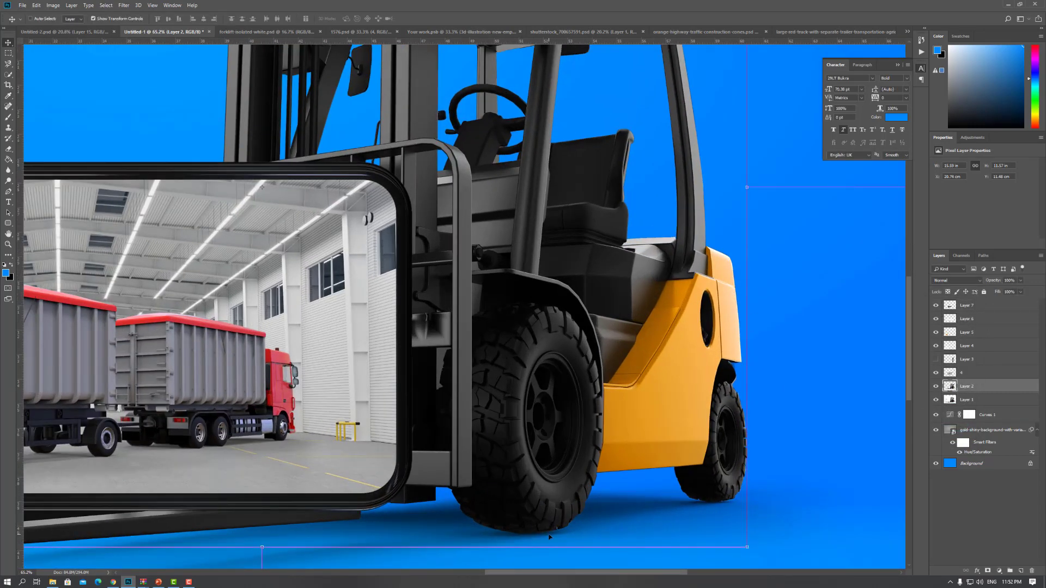
key(ctrl+0)
scroll(501, 394, up, 2)
Turn the trucks' red roofs orange with Hue +32.
click(501, 394)
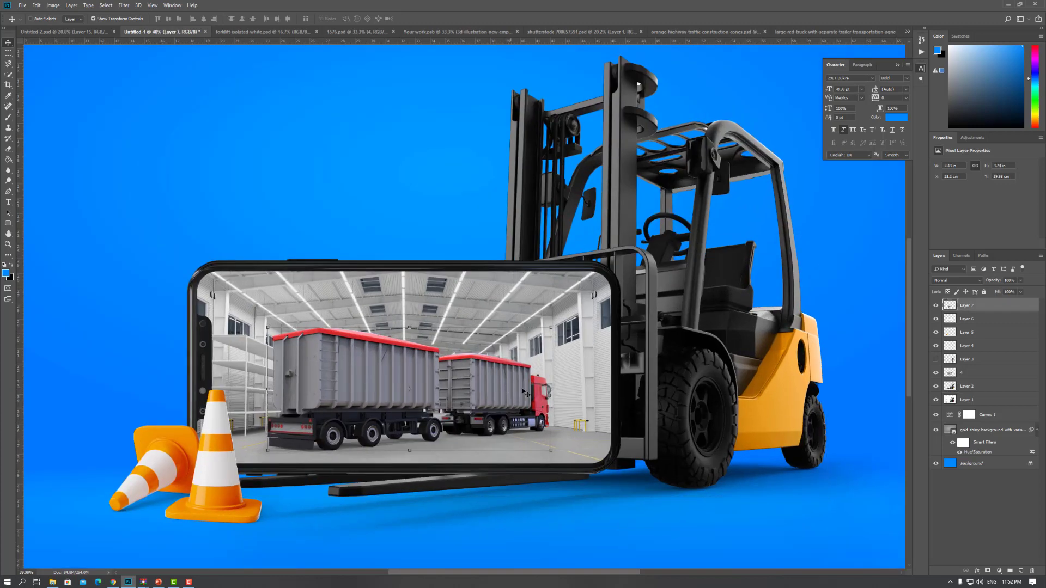
key(ctrl+u)
mouse_move(867, 360)
mouse_down()
mouse_move(877, 360)
mouse_move(884, 379)
mouse_up()
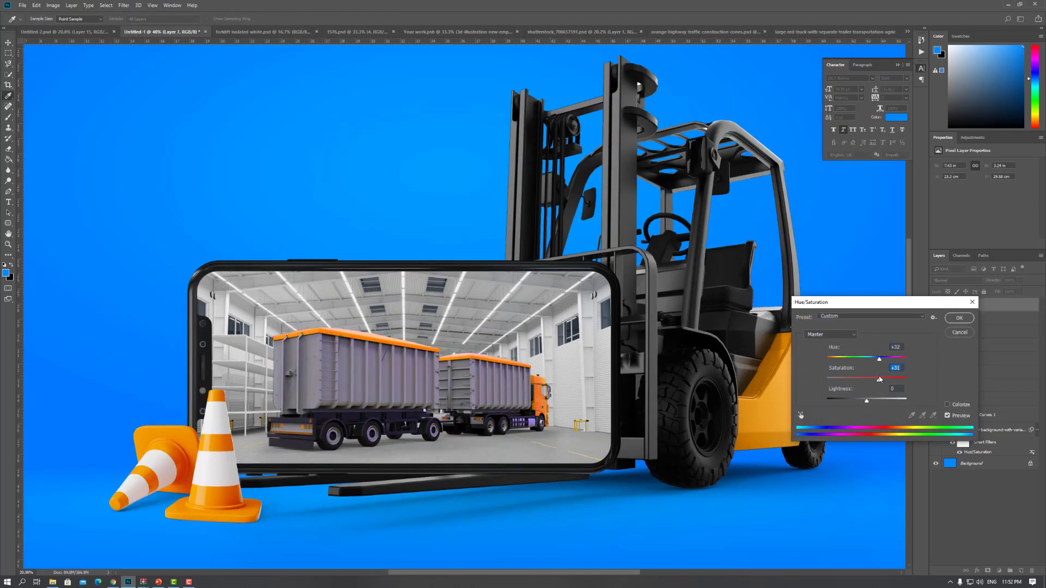
key(Return)
Tone down the cones with Hue +7 and Saturation -47, then deselect.
key(alt+bracketleft)
key(alt+bracketleft)
key(ctrl+u)
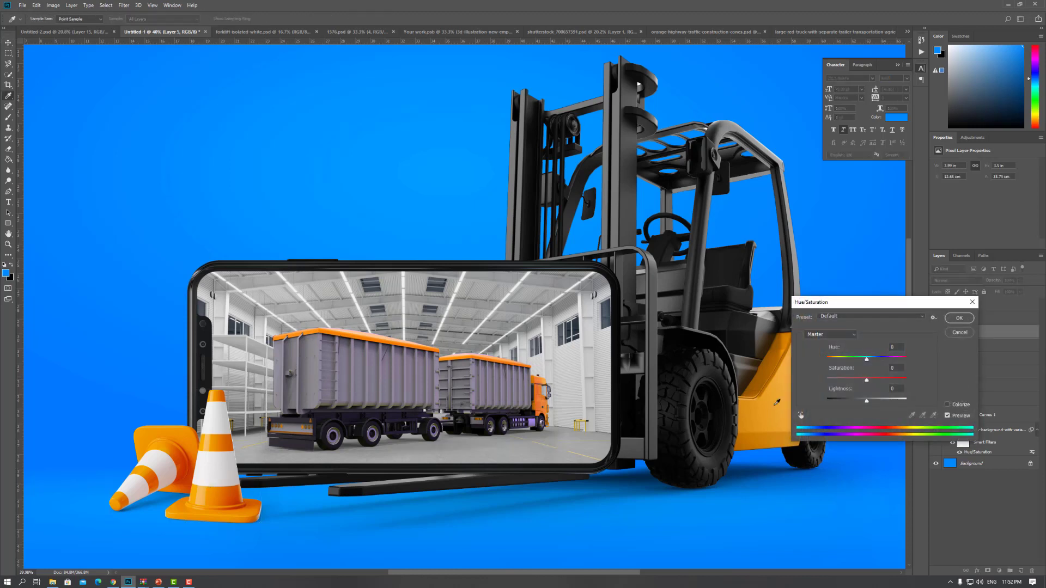
drag(869, 362, 870, 362)
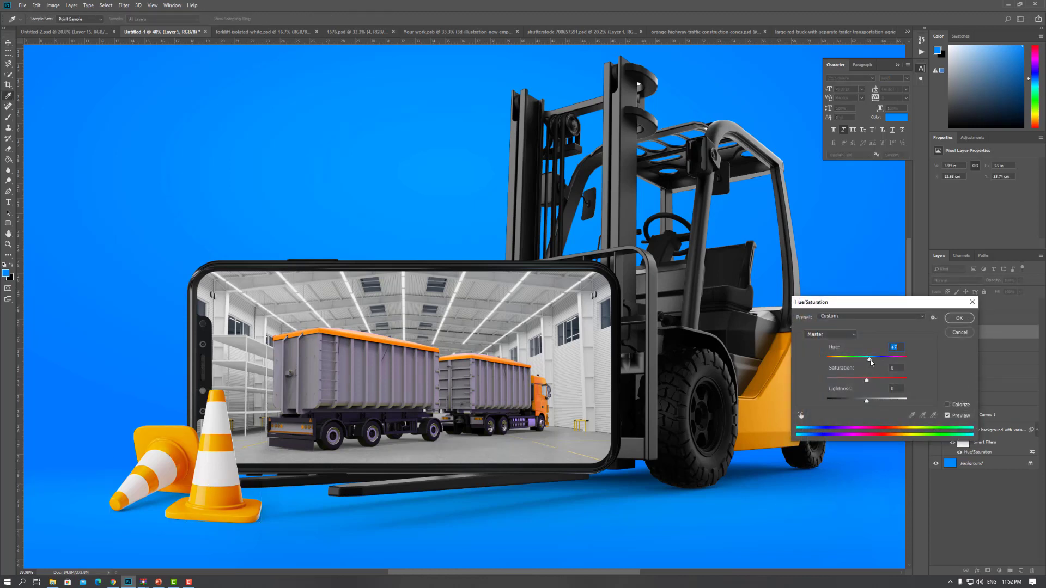
click(848, 379)
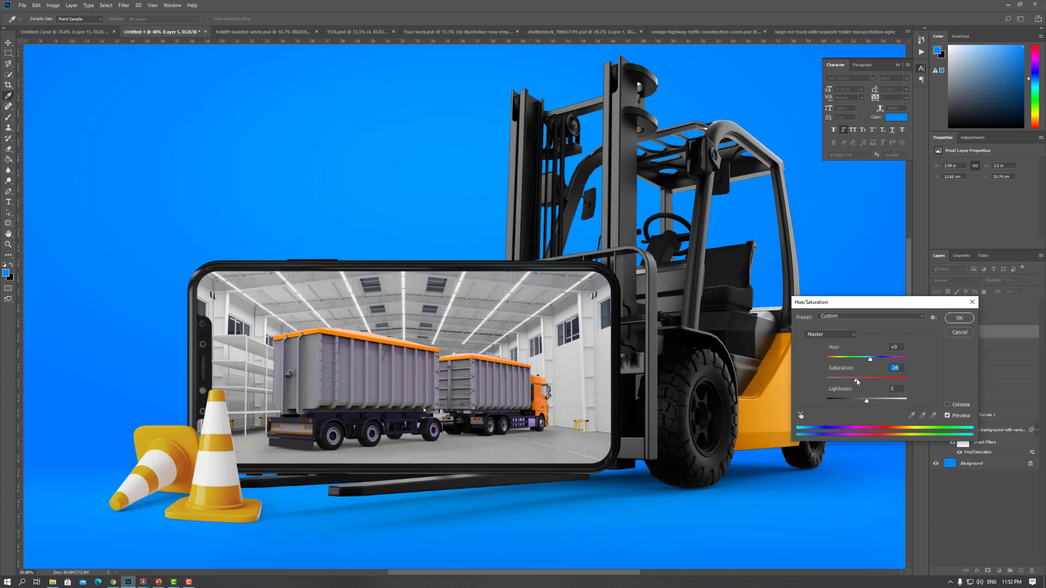
key(Return)
key(v)
key(ctrl+0)
click(874, 324)
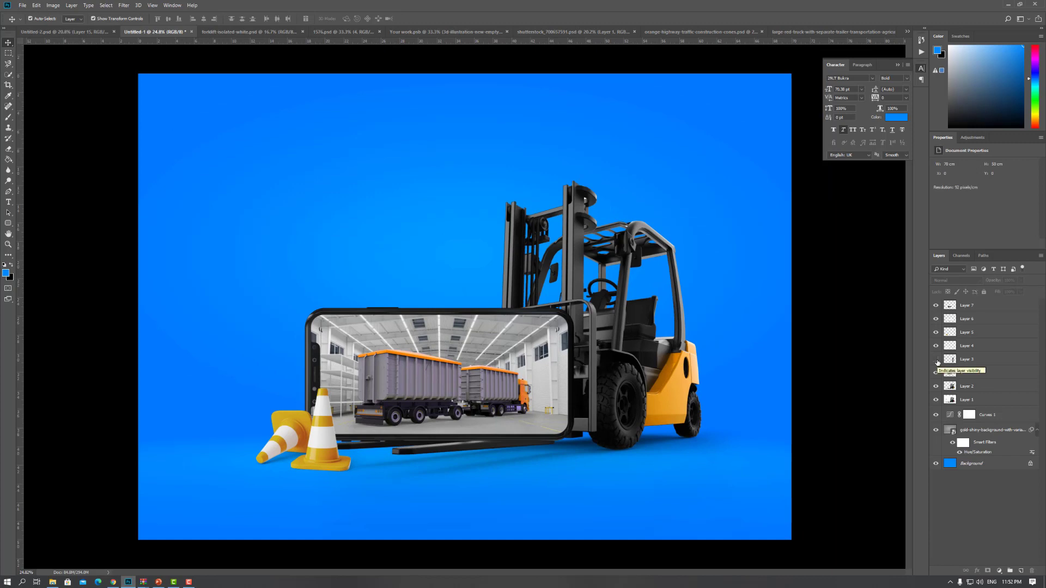
Show the delivery man again and enlarge all artwork layers together, nudging them left and up.
click(936, 360)
click(962, 359)
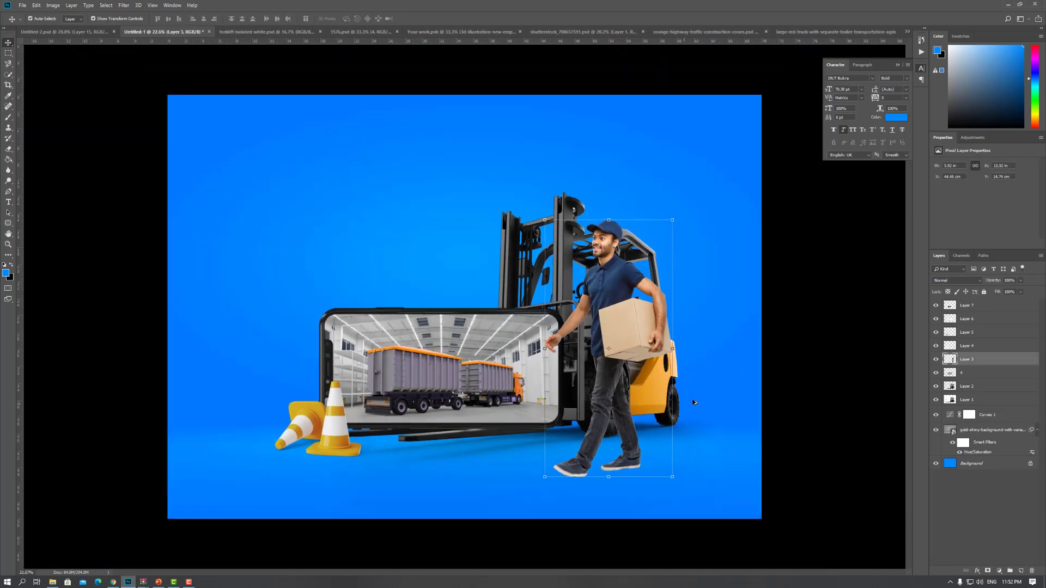
click(991, 430)
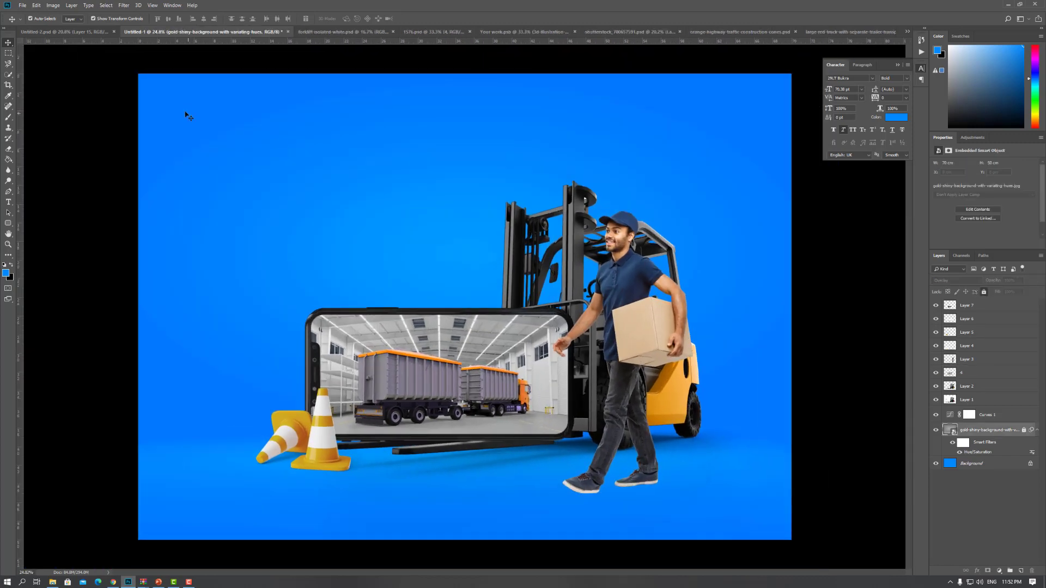
click(186, 155)
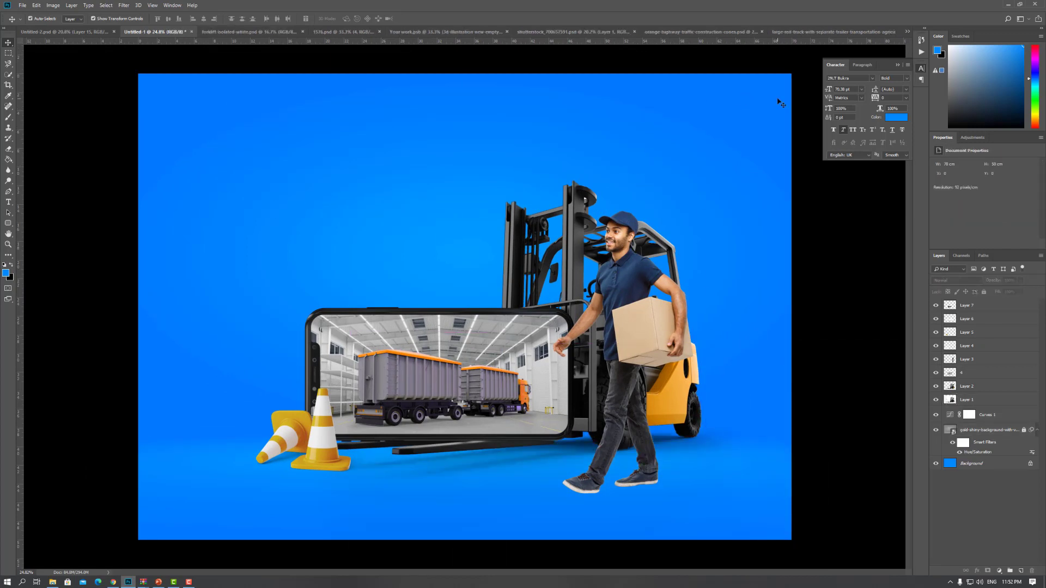
key(ctrl+alt+a)
scroll(582, 517, down, 1)
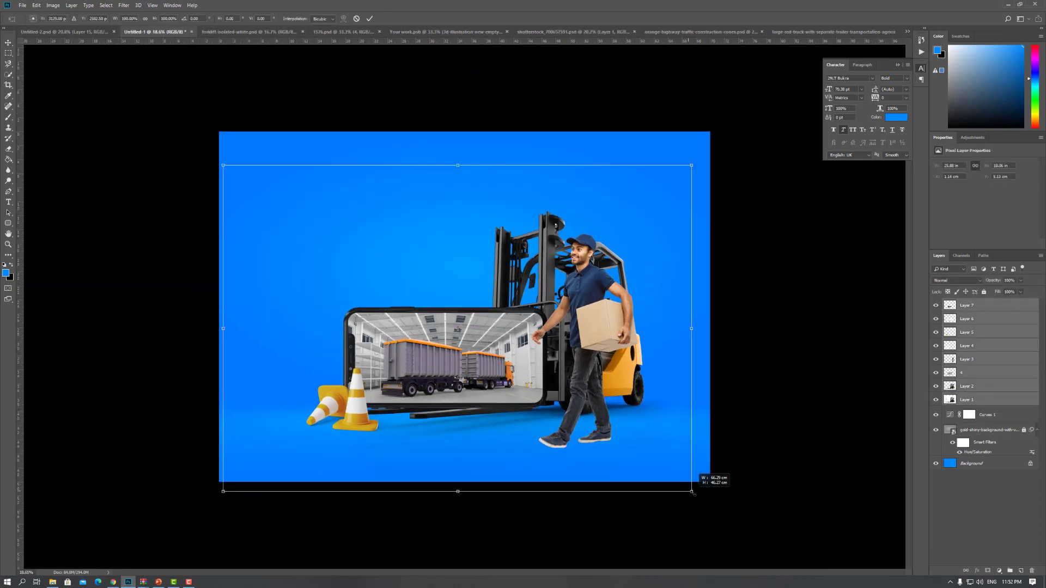
drag(687, 488, 711, 506)
drag(680, 467, 672, 464)
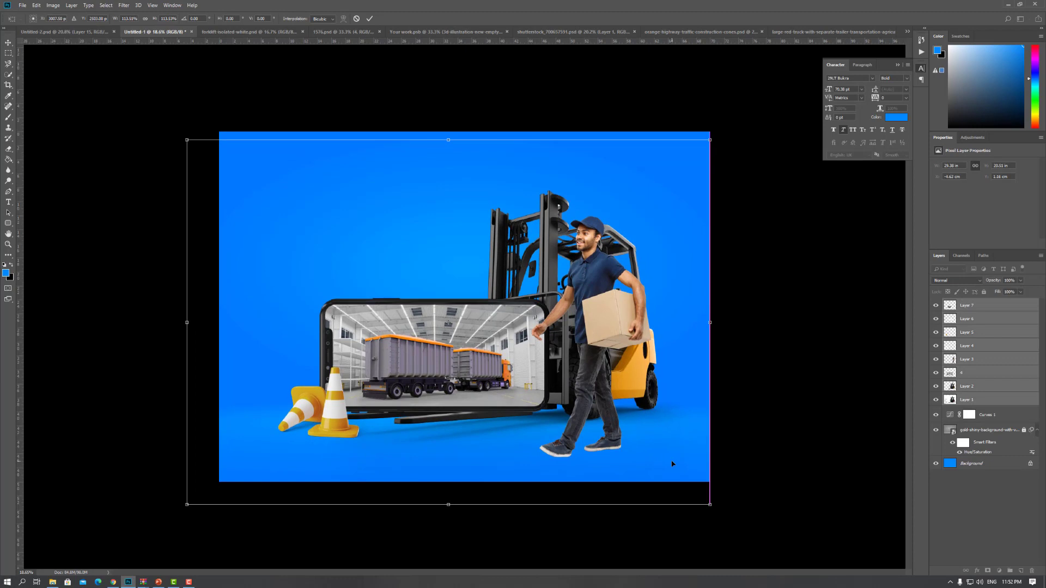
key(Return)
Drag the crane hook metal-beam image from the stocks folder into the composition.
click(638, 419)
key(ctrl+plus)
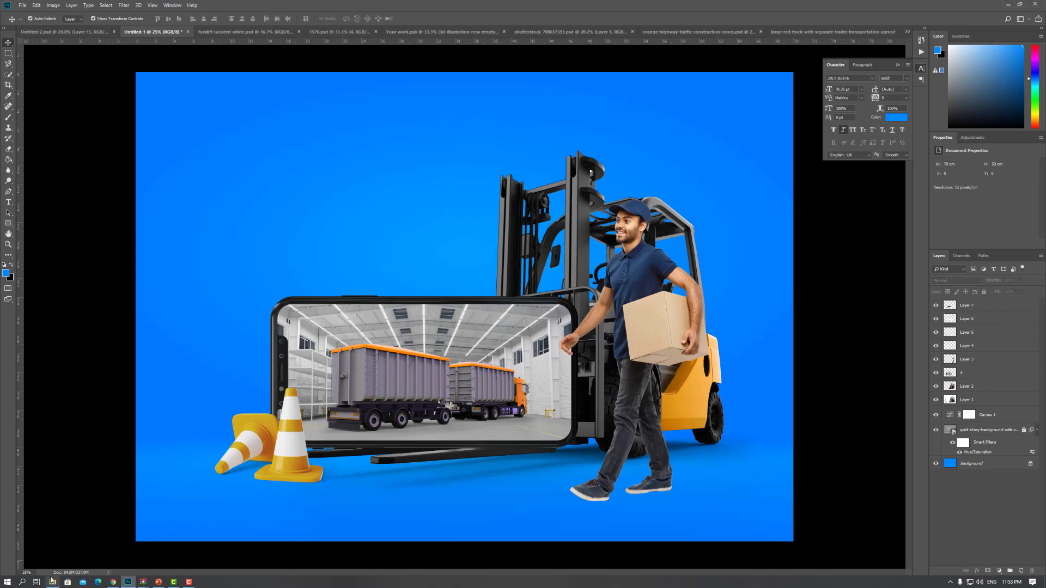
click(52, 581)
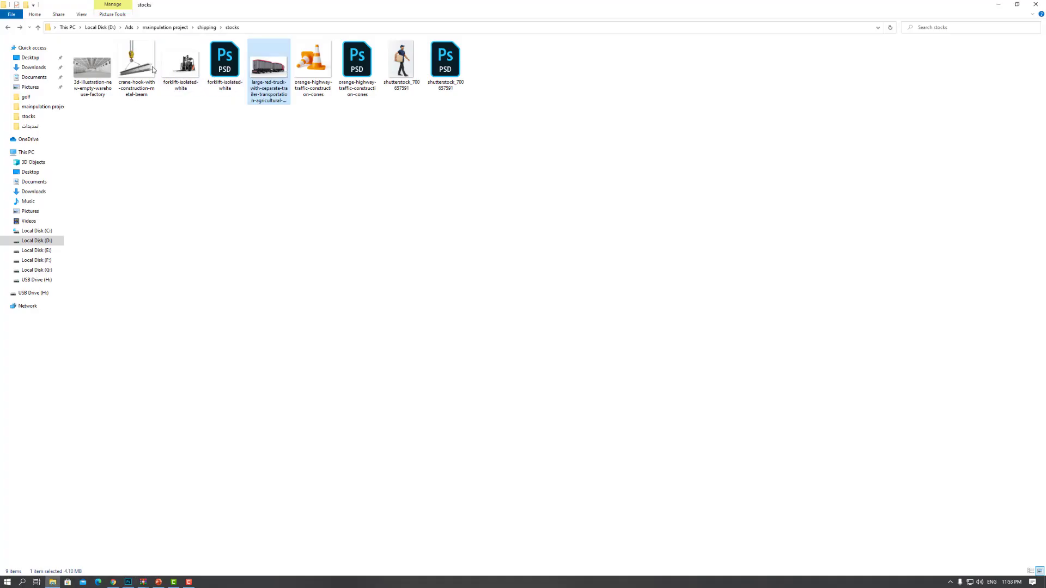
drag(153, 69, 434, 310)
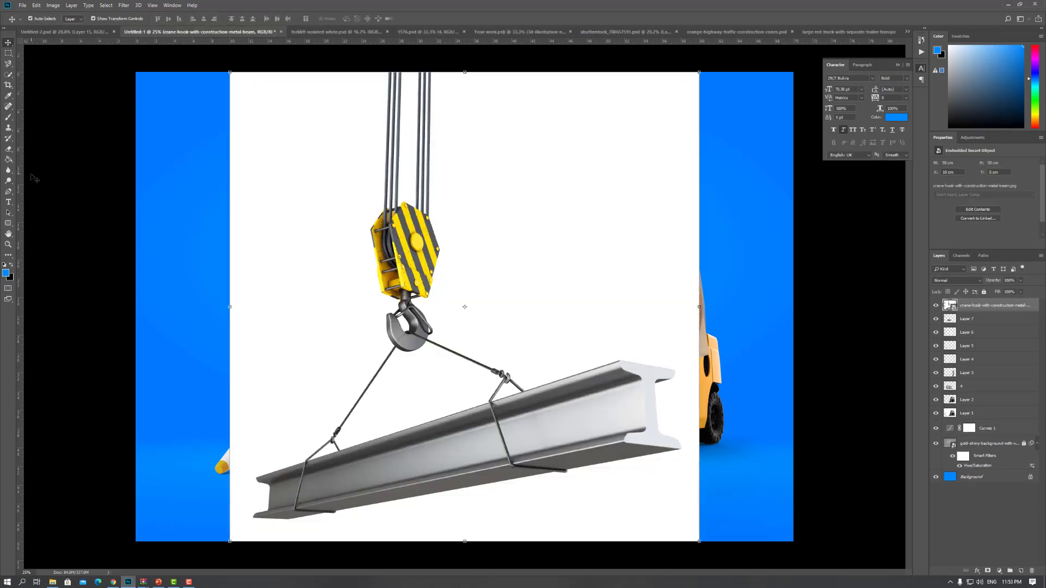
Rasterize the crane hook and Magic Erase the white background around the hook and cables.
right_click(7, 148)
click(43, 167)
click(525, 191)
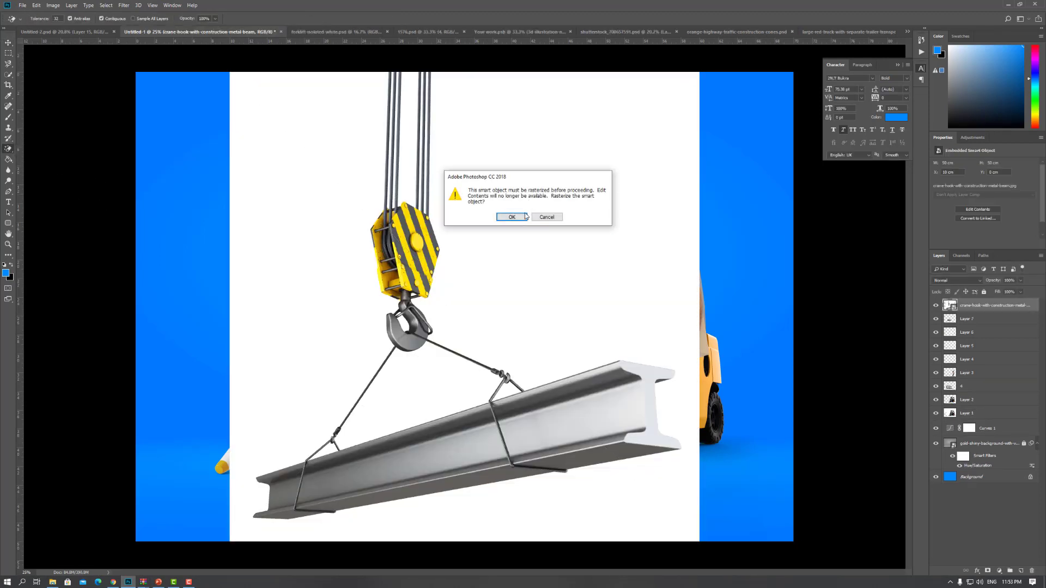
click(513, 218)
click(404, 162)
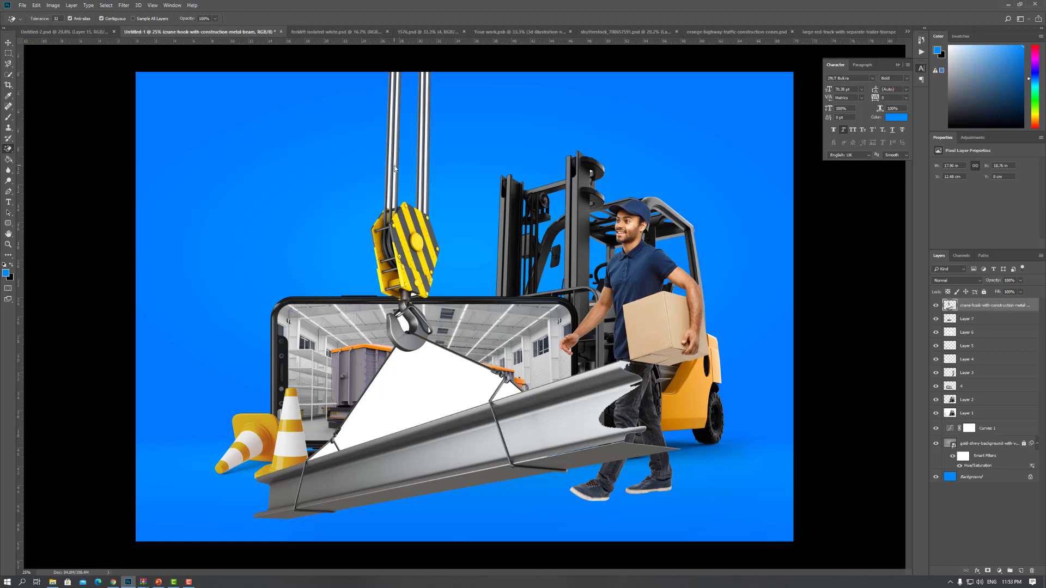
click(395, 168)
click(388, 169)
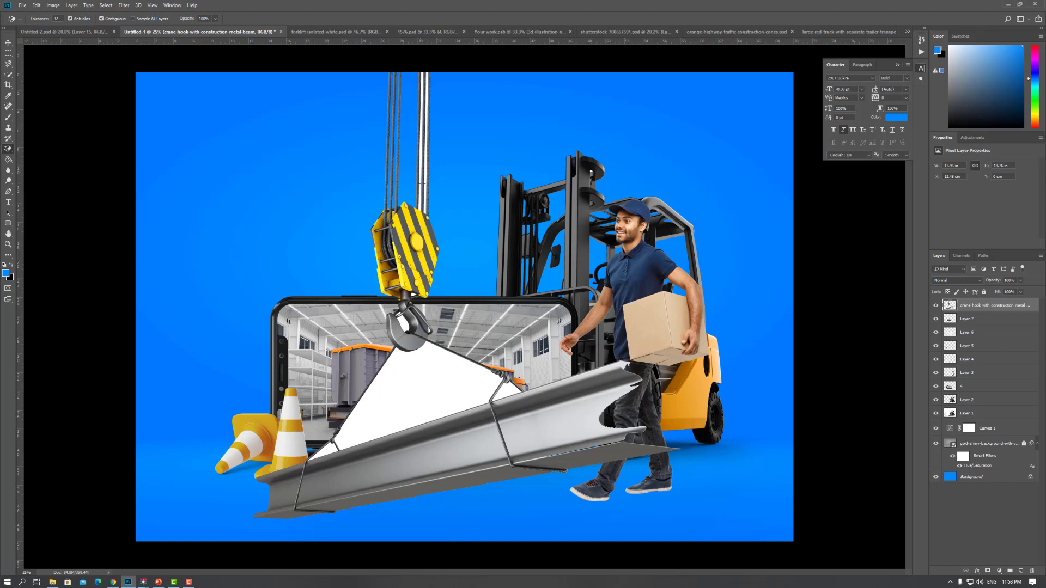
click(420, 183)
click(424, 186)
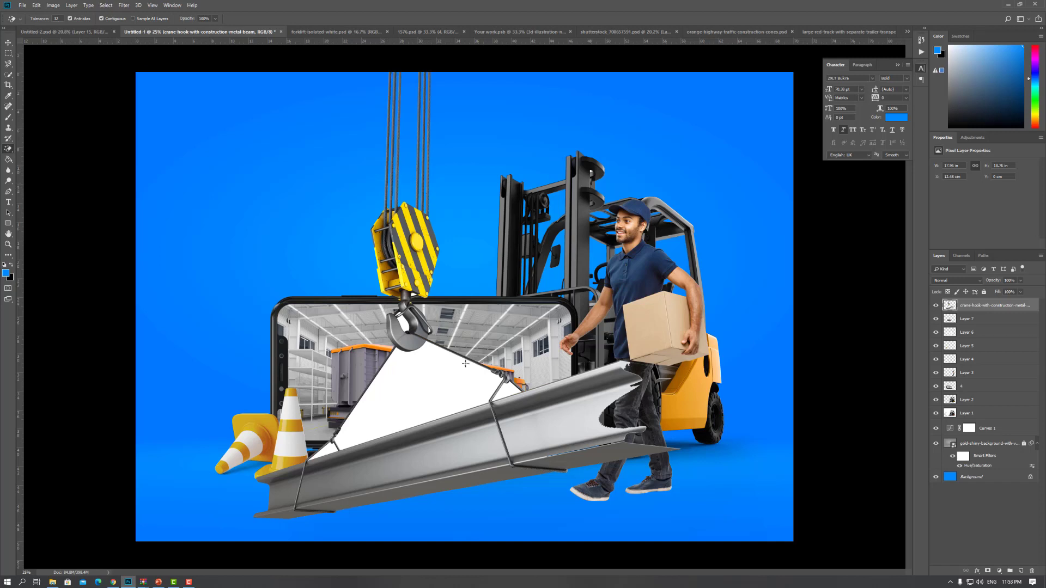
click(457, 398)
Magic Erase the white fill inside the hook's curve.
scroll(400, 327, up, 2)
scroll(395, 327, up, 3)
click(386, 322)
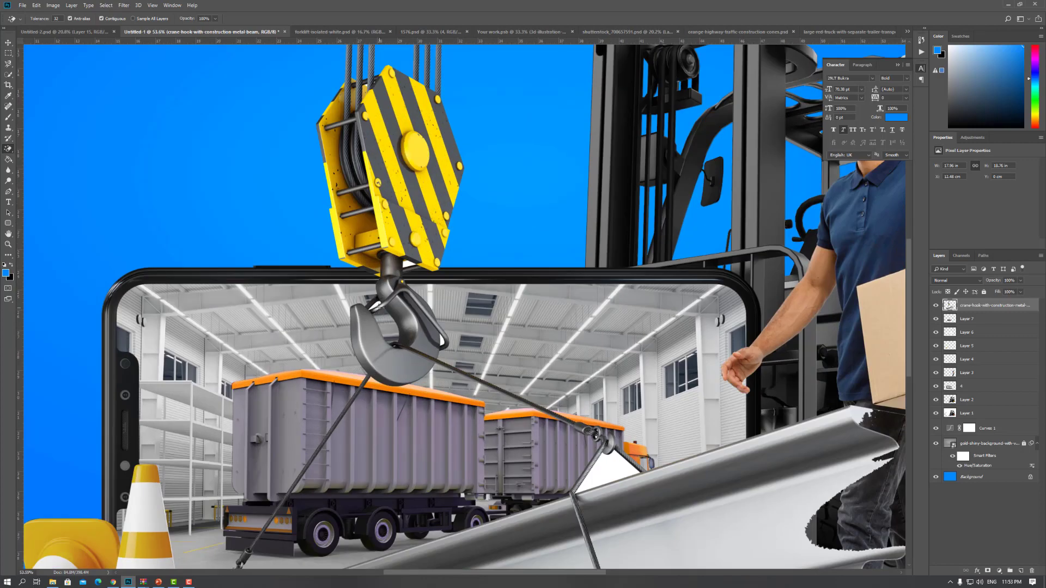
scroll(486, 388, up, 1)
scroll(381, 283, up, 3)
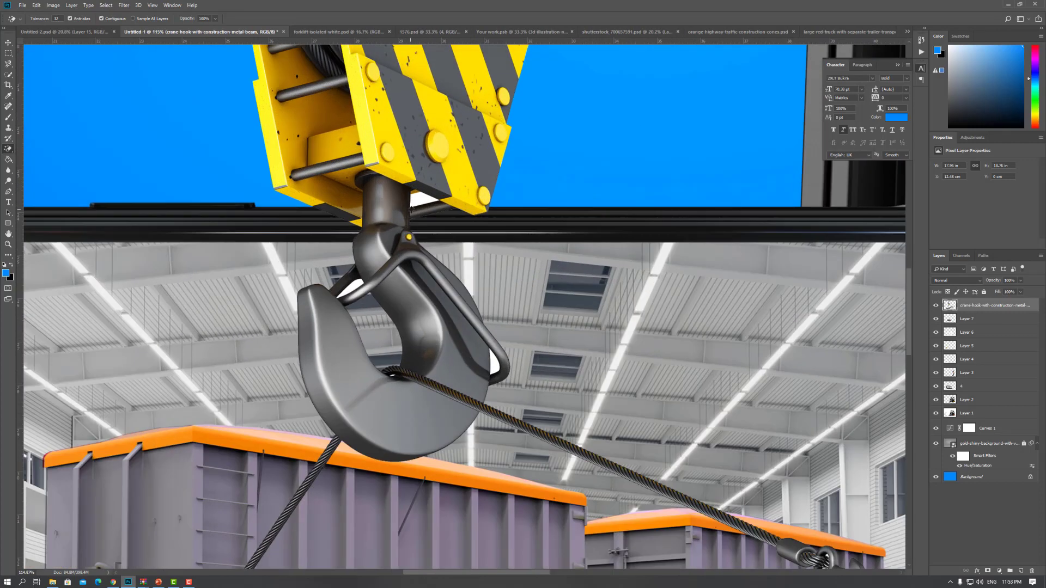
scroll(362, 267, up, 1)
click(351, 293)
scroll(351, 293, down, 5)
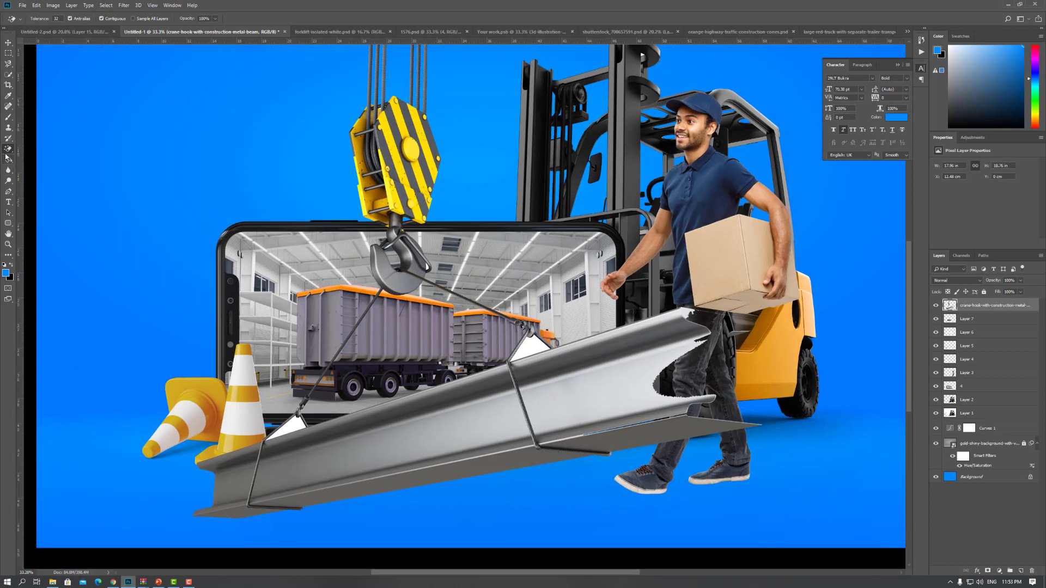
Erase the steel beam with an enlarged regular Eraser brush.
right_click(8, 149)
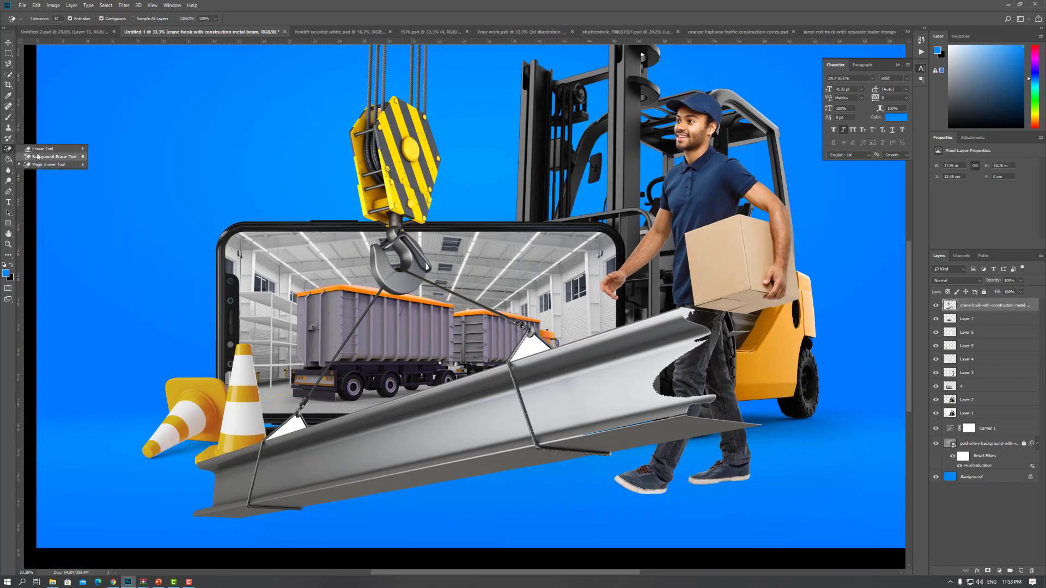
click(43, 148)
right_click(581, 300)
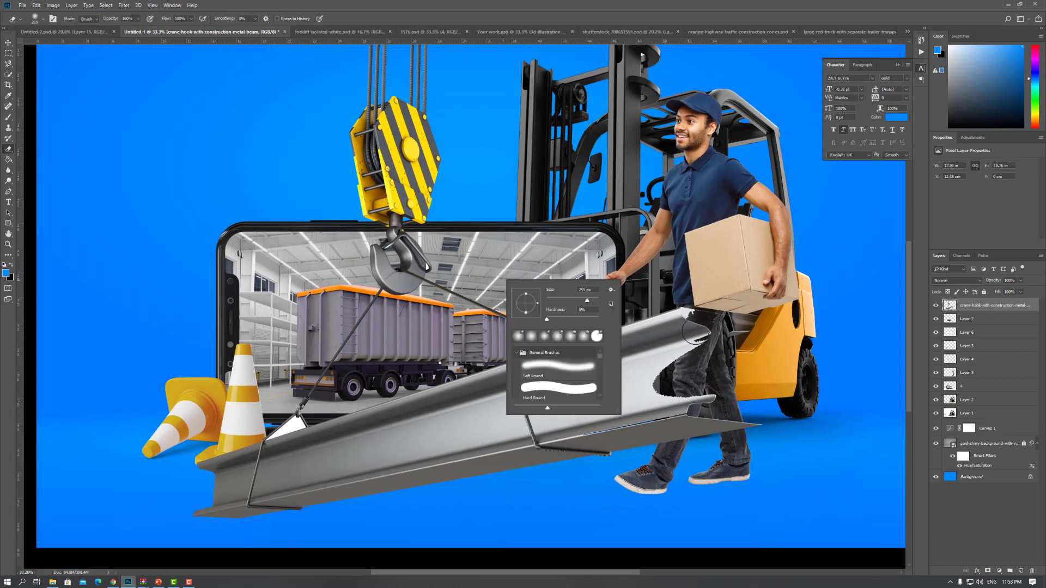
drag(596, 303, 600, 301)
key(Return)
drag(735, 374, 765, 502)
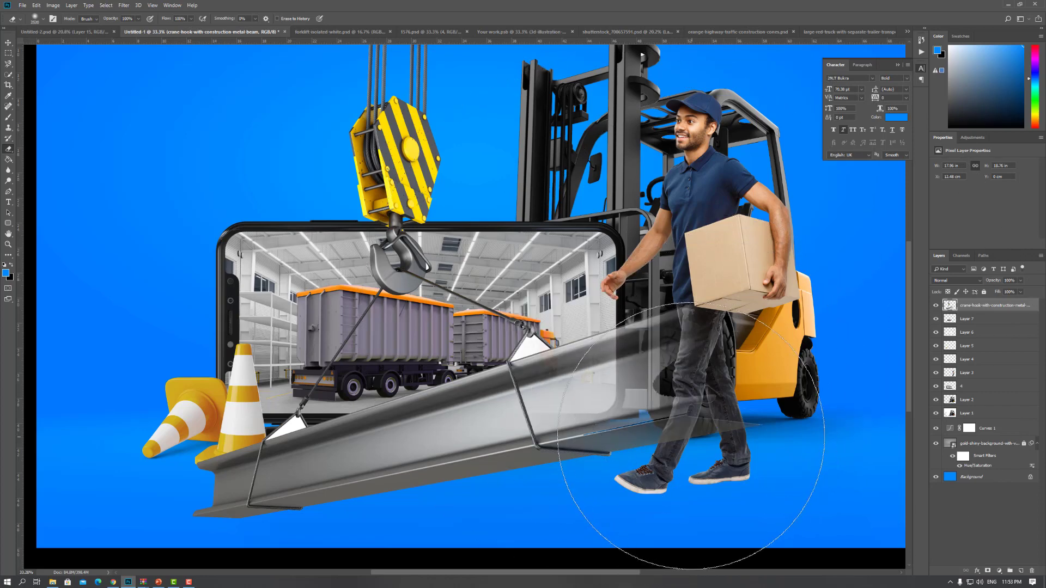
right_click(703, 381)
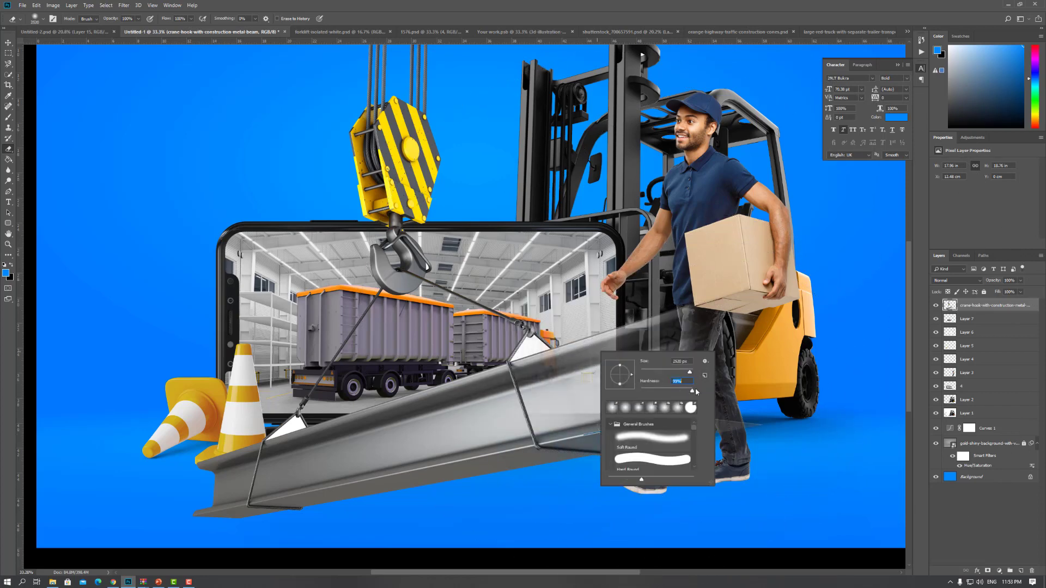
click(611, 211)
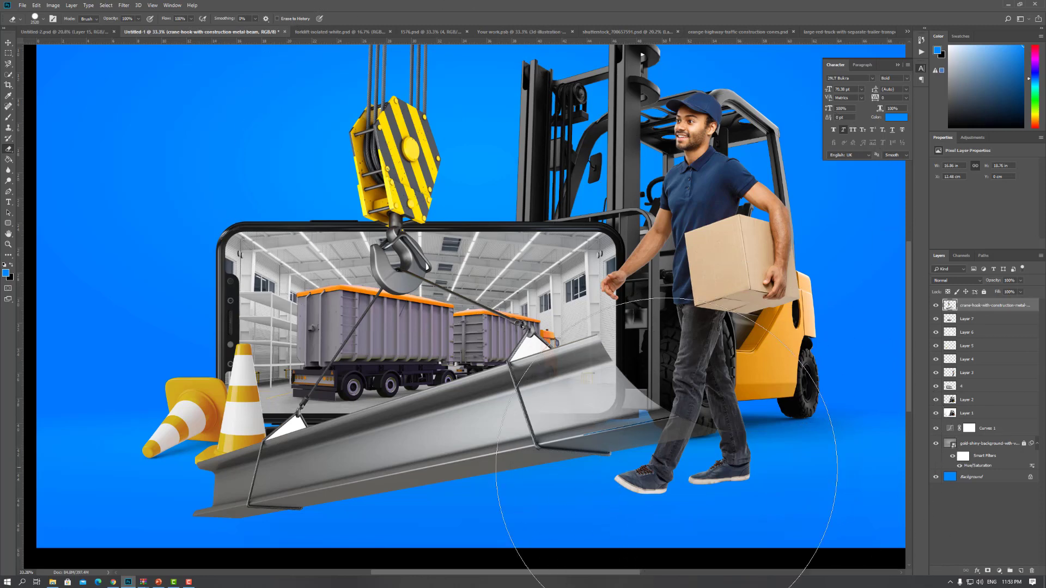
drag(664, 520, 588, 523)
click(588, 522)
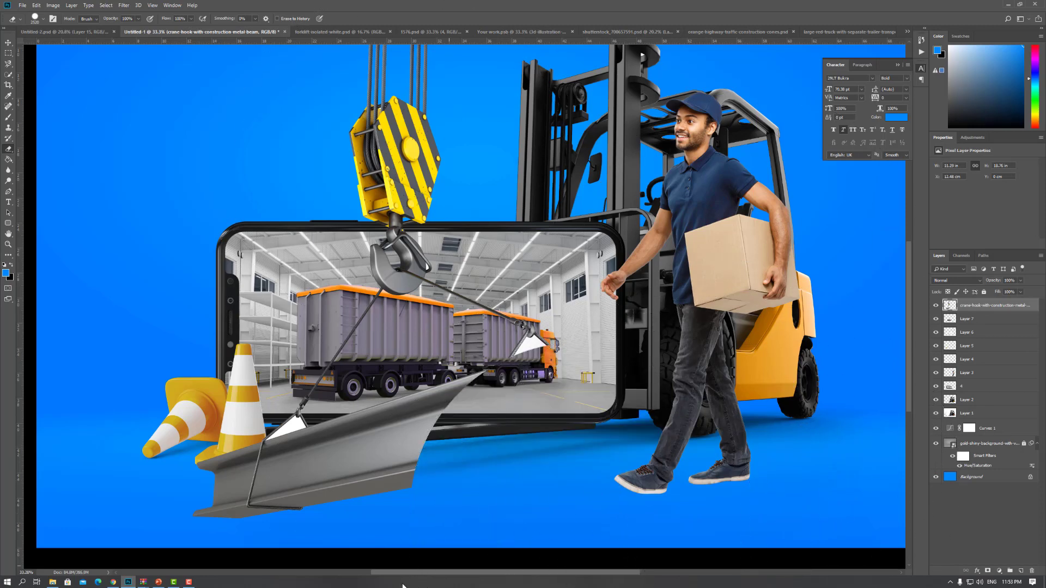
scroll(444, 496, down, 2)
drag(444, 496, 325, 560)
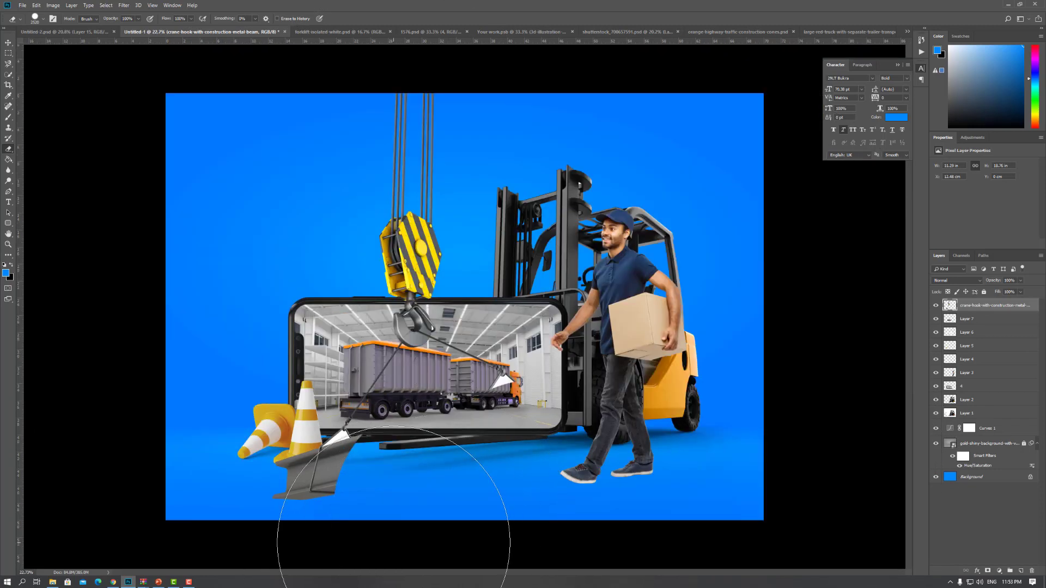
Magic Erase the white triangle near the cable end and fit the composition on screen.
scroll(494, 428, up, 5)
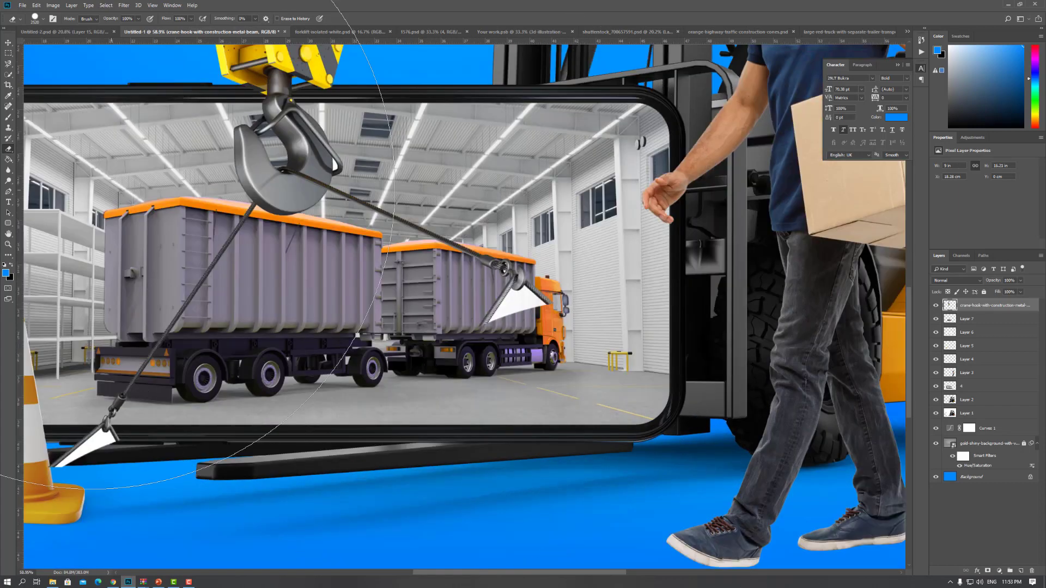
right_click(8, 148)
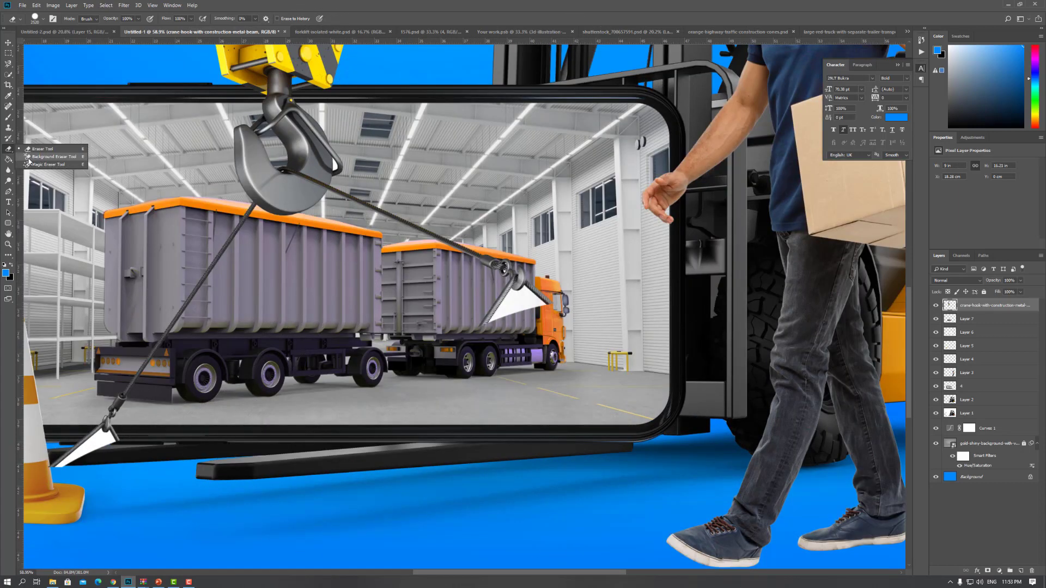
click(43, 167)
click(523, 303)
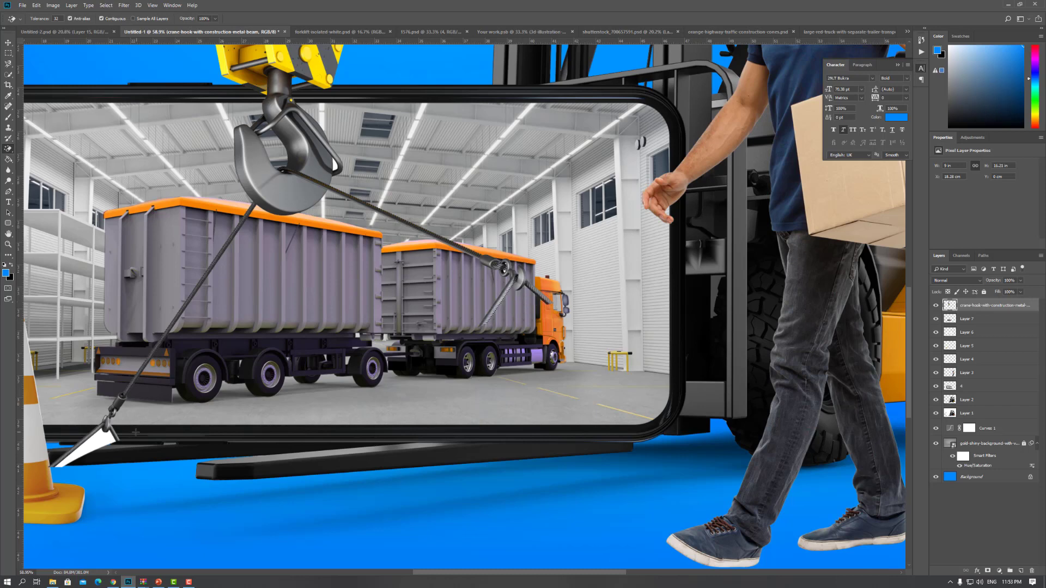
key(ctrl+0)
Scale the crane hook down to about 72% and shift it slightly right.
key(v)
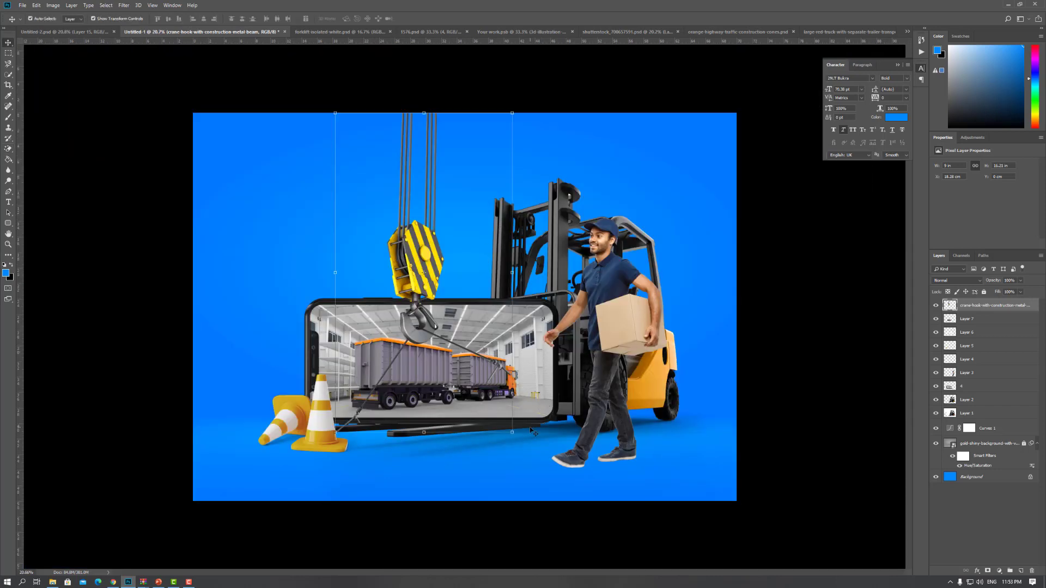
mouse_move(533, 432)
mouse_down()
mouse_move(423, 284)
mouse_move(443, 282)
mouse_up()
key(Return)
scroll(443, 282, up, 3)
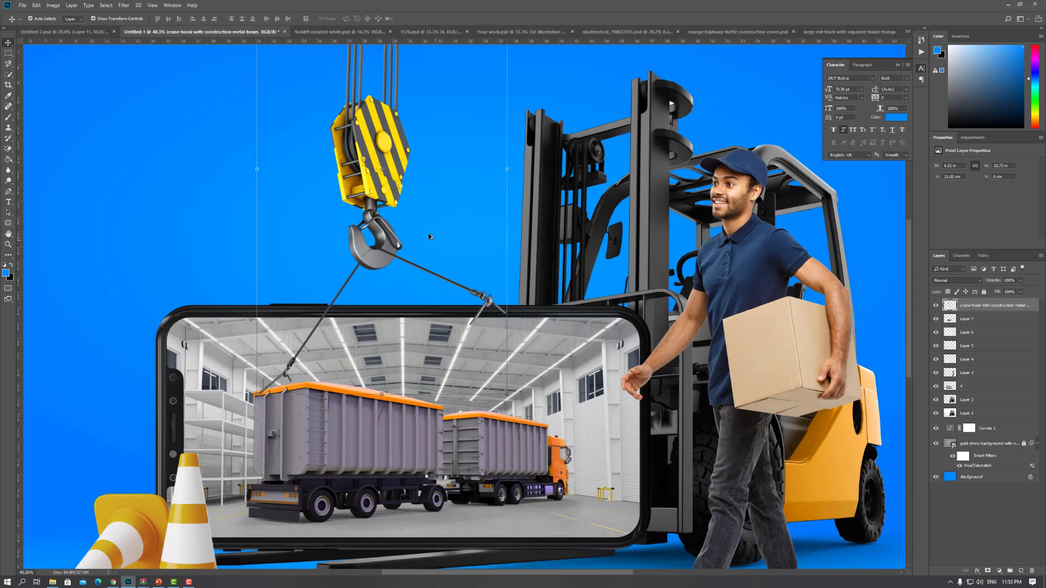
drag(429, 236, 439, 236)
Move the crane hook layer below layer 4, behind the phone, and raise it slightly.
mouse_move(983, 311)
mouse_down()
mouse_move(1005, 327)
mouse_move(997, 392)
mouse_up()
scroll(443, 249, up, 1)
scroll(443, 249, up, 3)
drag(377, 149, 377, 140)
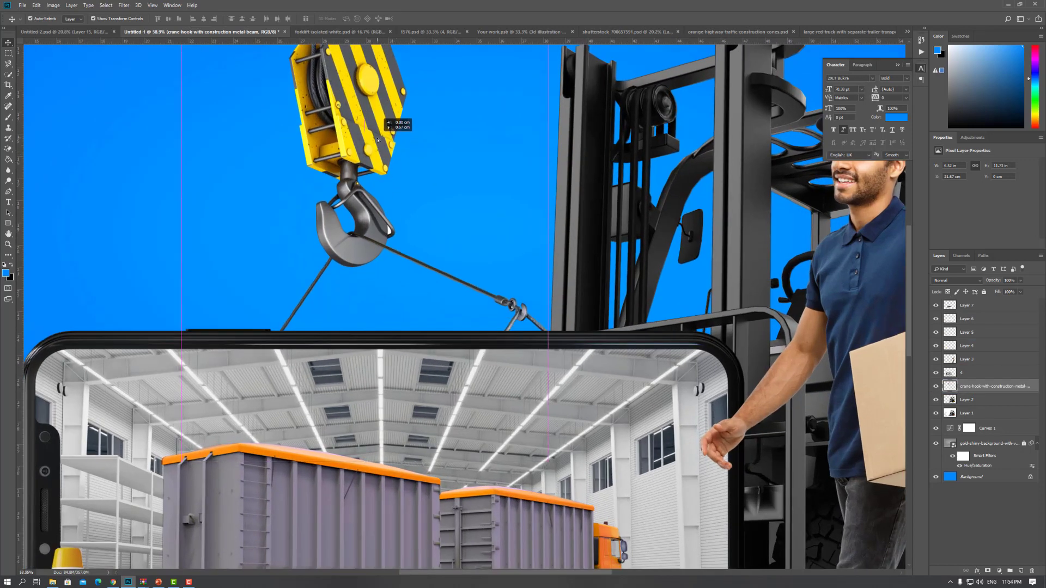
scroll(377, 140, down, 3)
scroll(359, 190, up, 4)
scroll(360, 191, up, 1)
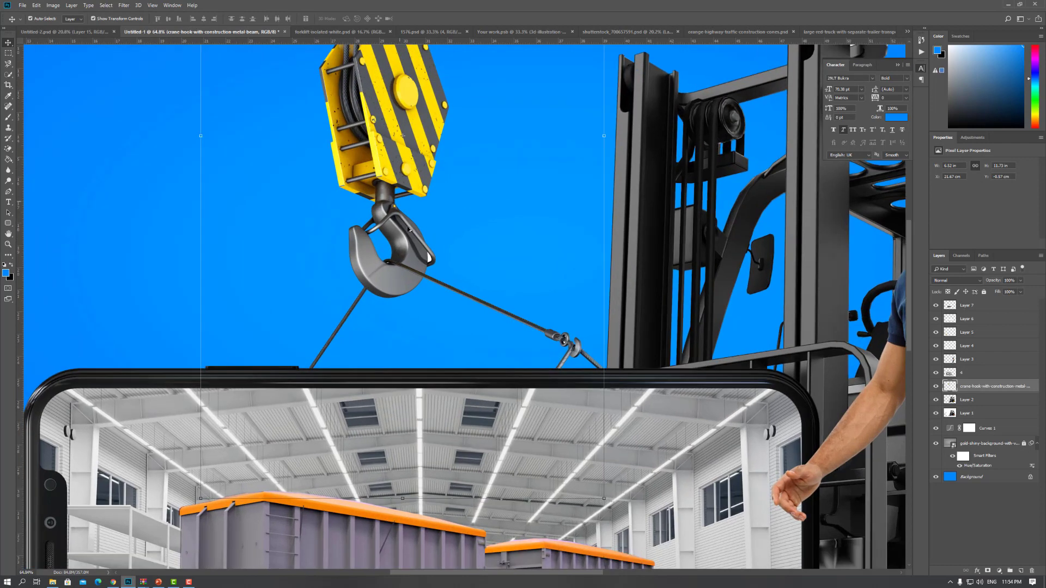
scroll(354, 195, up, 5)
Magic Erase the white patch inside the hook loop and begin a Pen path along the left cable.
click(8, 148)
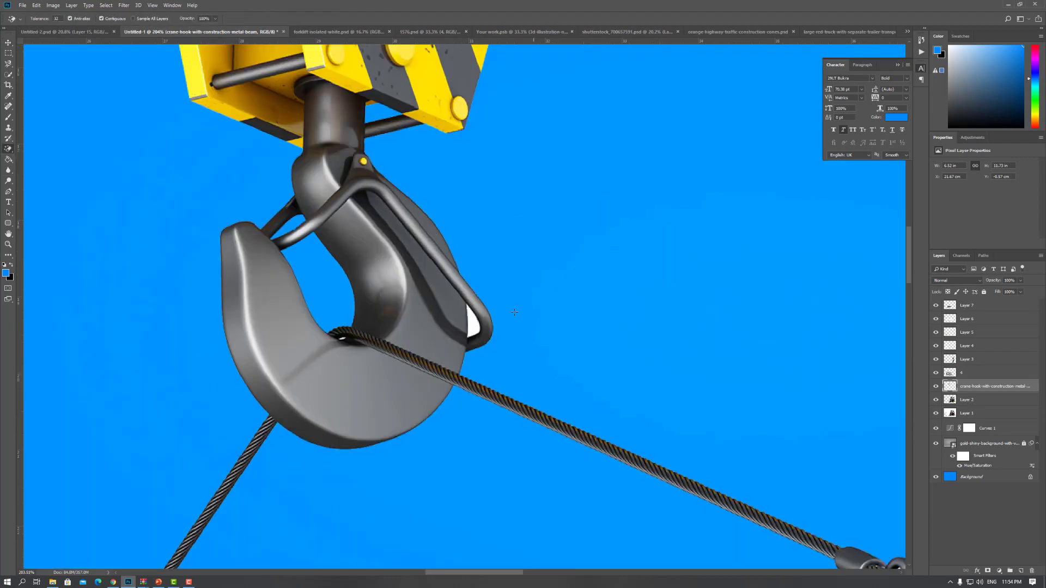
click(476, 325)
click(8, 192)
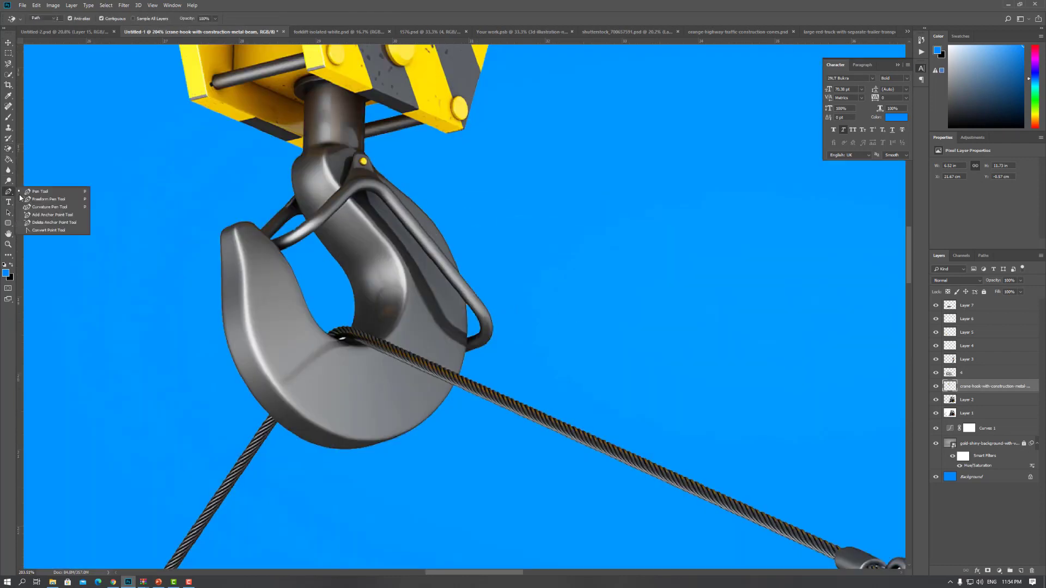
click(254, 399)
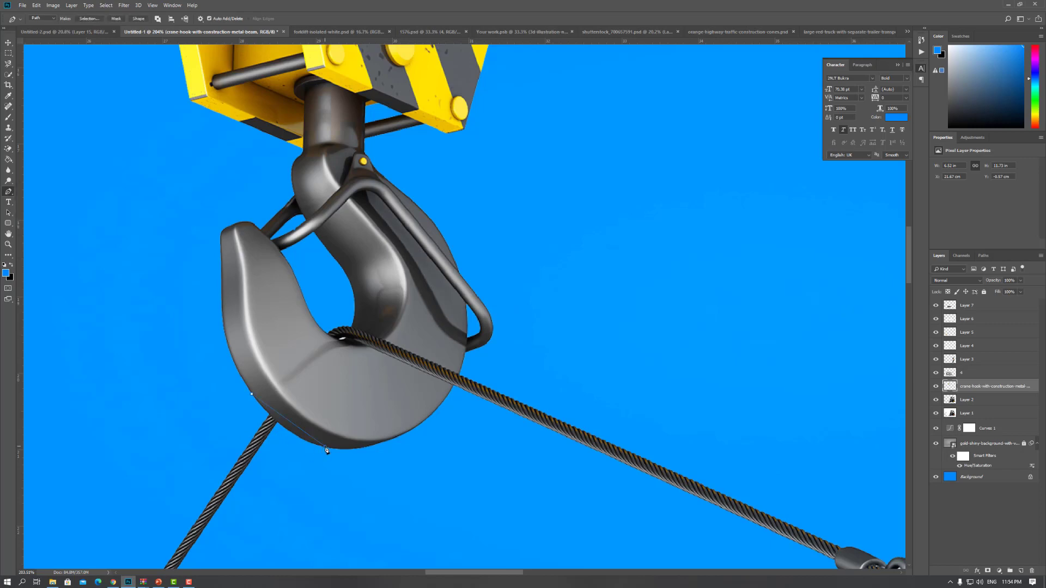
drag(325, 448, 369, 455)
key(ctrl+minus)
key(ctrl+minus)
key(ctrl+minus)
key(ctrl+minus)
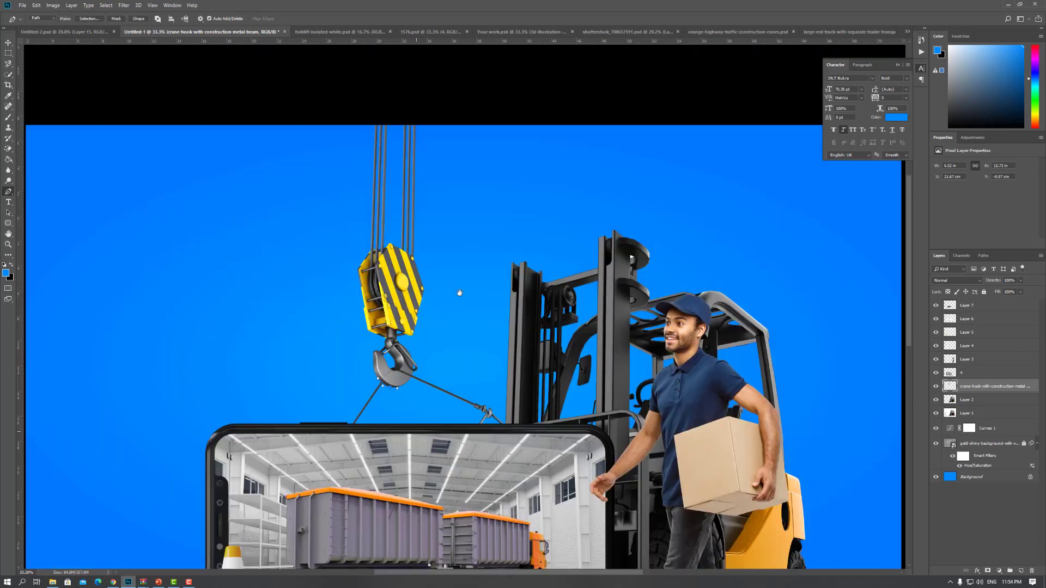
key(ctrl+minus)
key(ctrl+minus)
Cut the outlined left cable onto its own layer and rotate it about 17.6 degrees.
key(ctrl+Return)
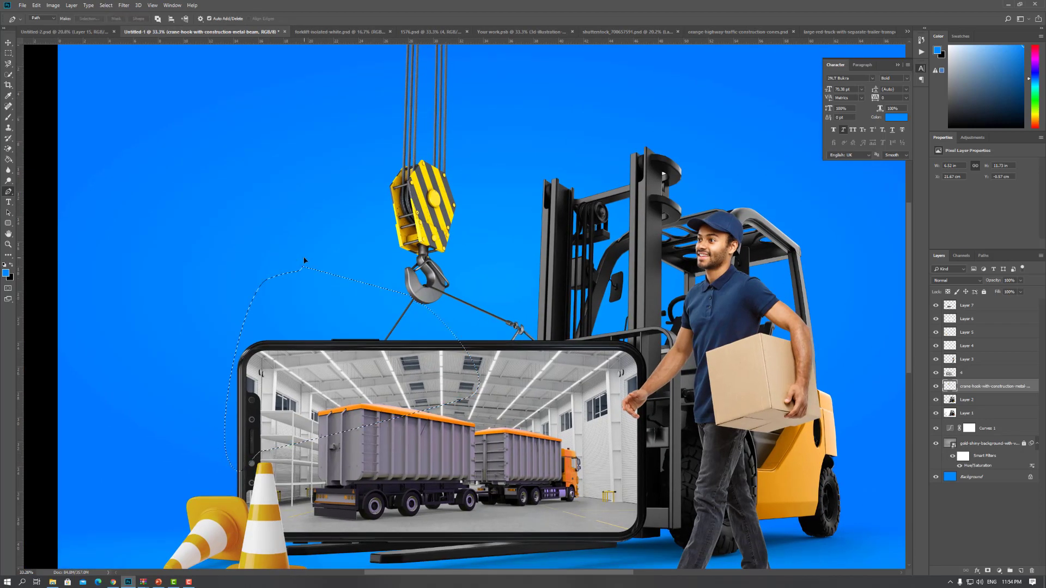
key(m)
right_click(406, 323)
click(442, 386)
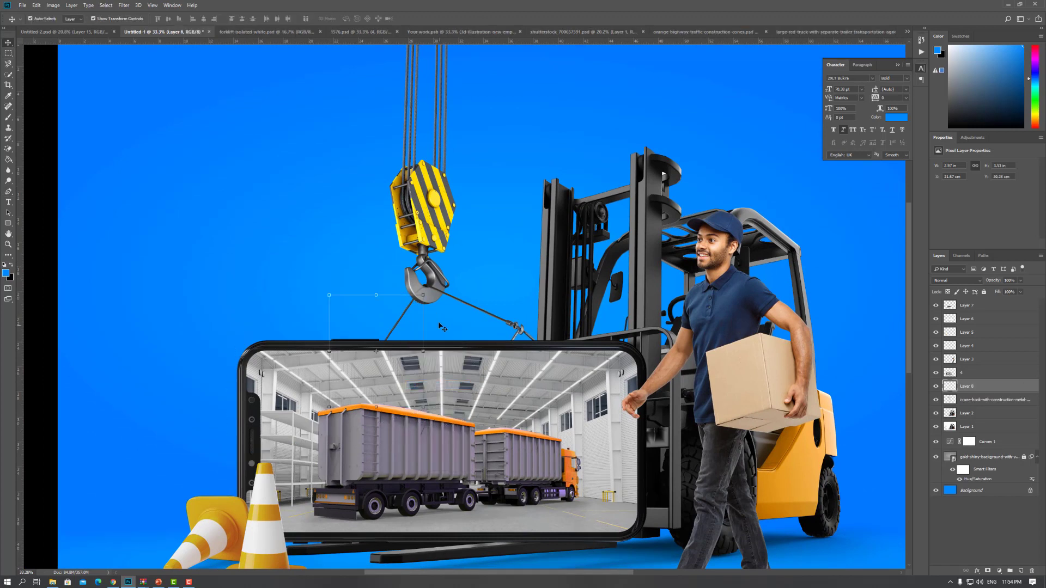
key(v)
click(400, 323)
key(ctrl+t)
mouse_move(392, 318)
mouse_down()
mouse_move(401, 325)
mouse_move(389, 306)
mouse_up()
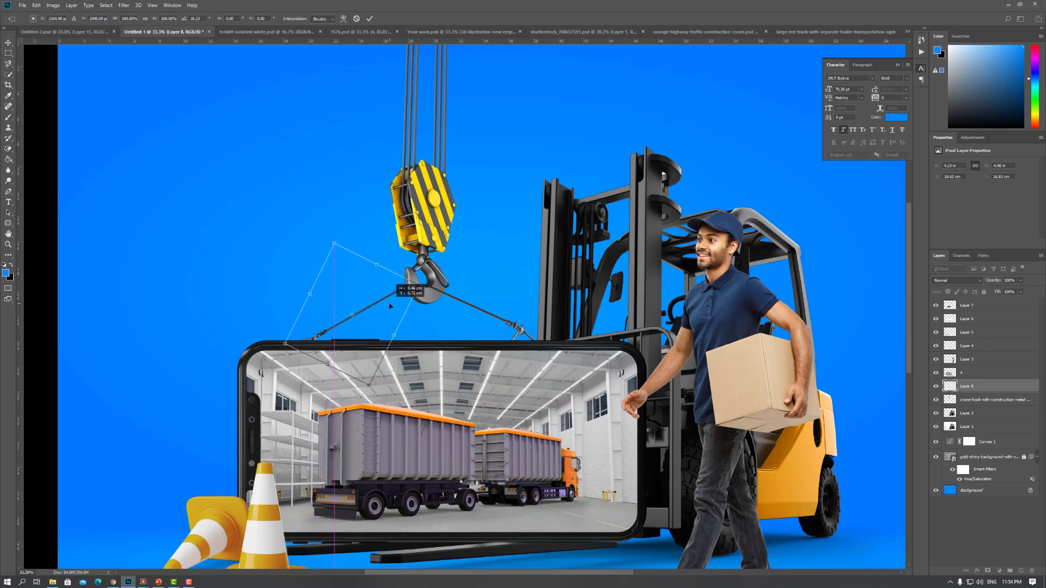
key(Return)
Move the left cable down to meet the hook and restack the hook layer above Layer 8.
scroll(398, 296, up, 2)
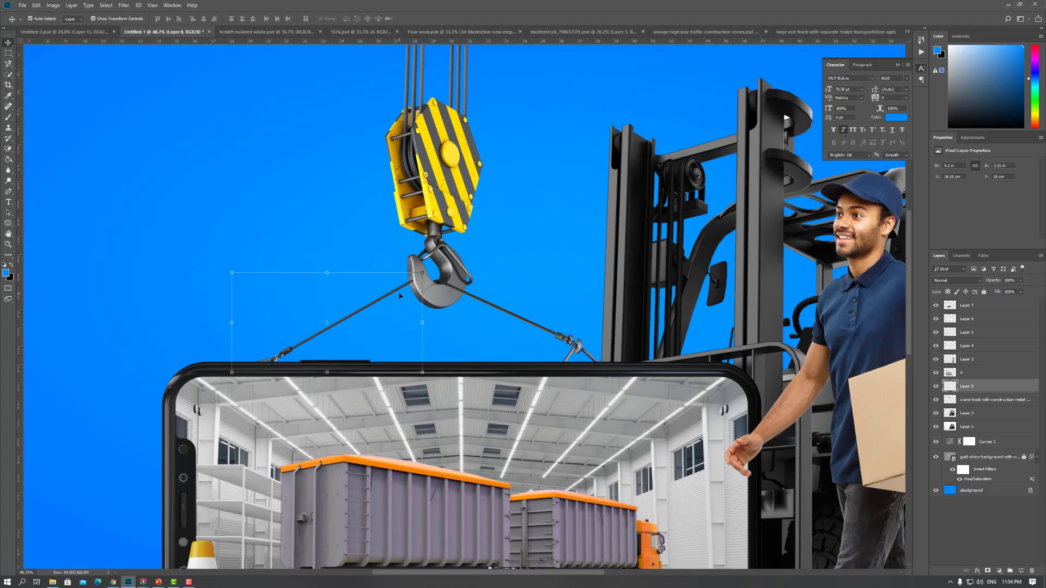
scroll(398, 296, up, 4)
drag(472, 276, 418, 306)
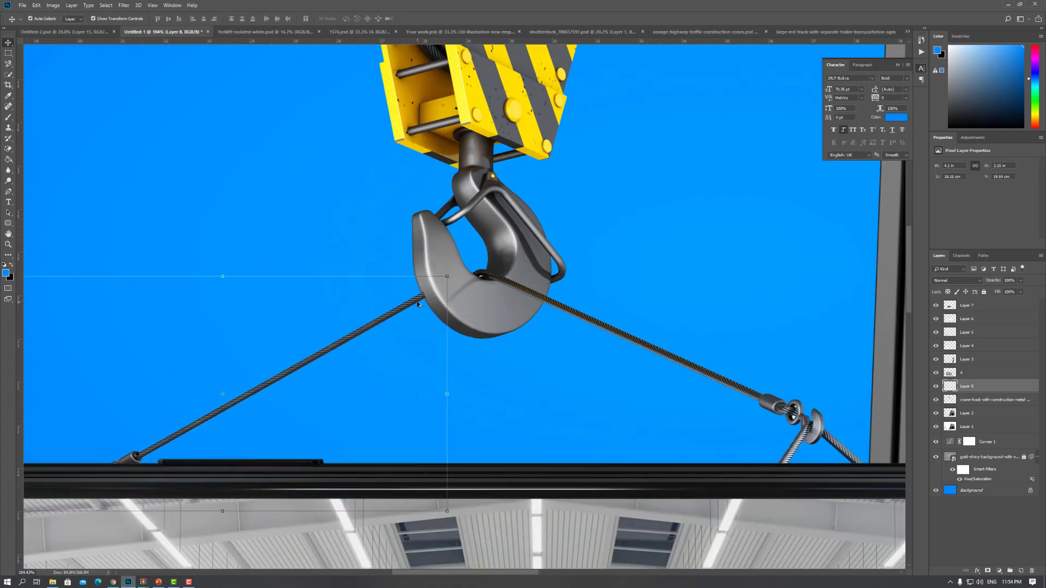
scroll(419, 307, down, 1)
scroll(430, 309, down, 1)
drag(975, 400, 975, 384)
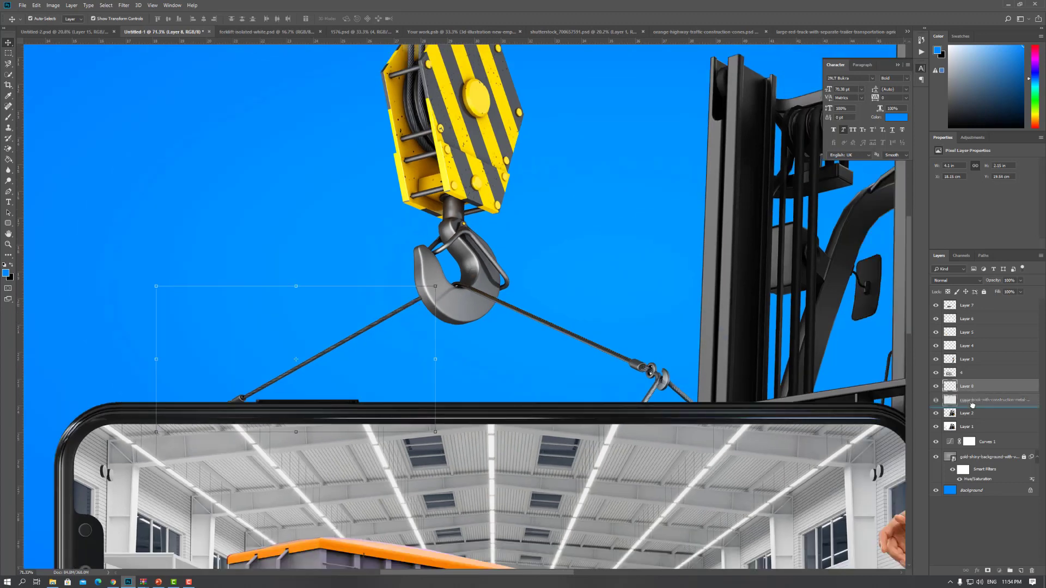
scroll(285, 294, down, 3)
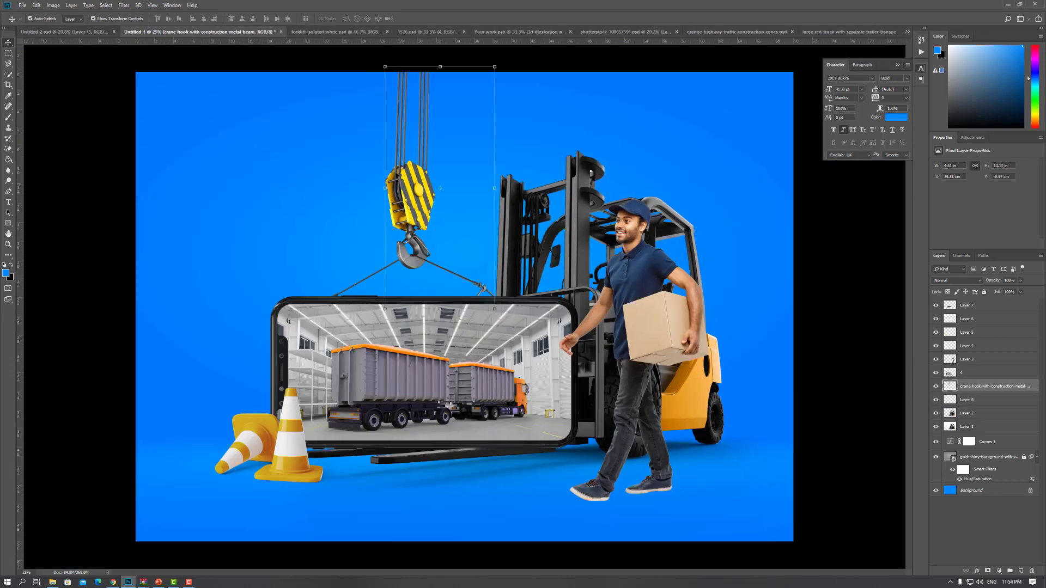
Apply a Hue/Saturation hue shift of -12 to the crane hook, warming its yellow toward orange.
key(ctrl+u)
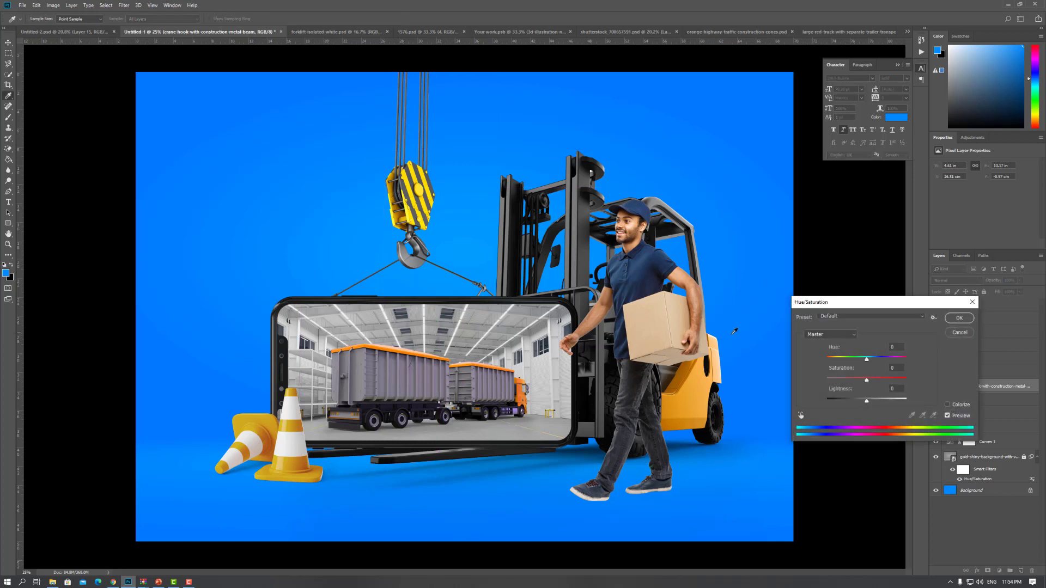
drag(866, 361, 861, 360)
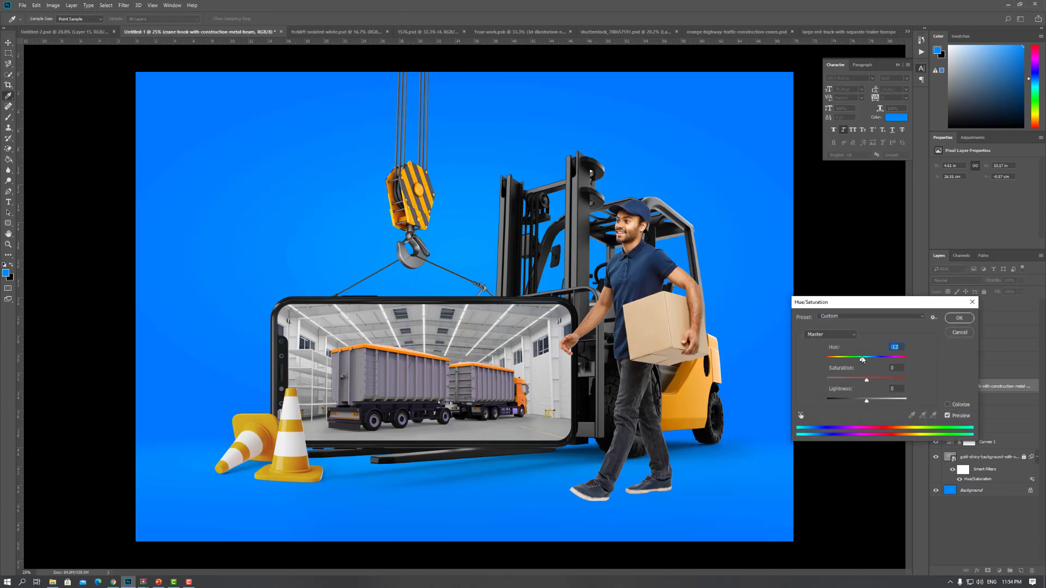
key(Return)
key(ctrl+0)
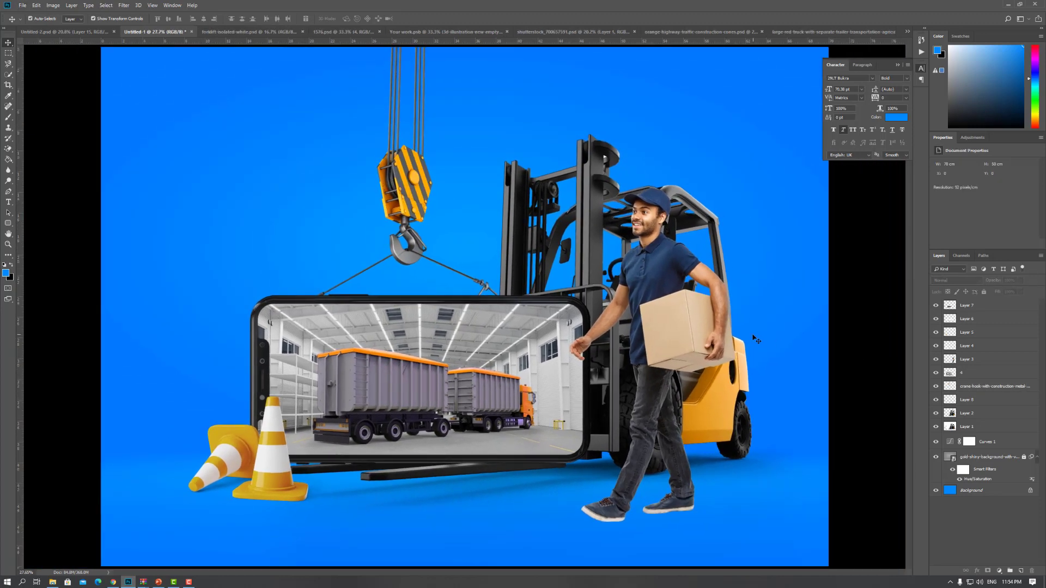
Draw a black ellipse above layer 4 beneath the front shoe and enlarge it slightly.
click(700, 318)
scroll(670, 488, up, 4)
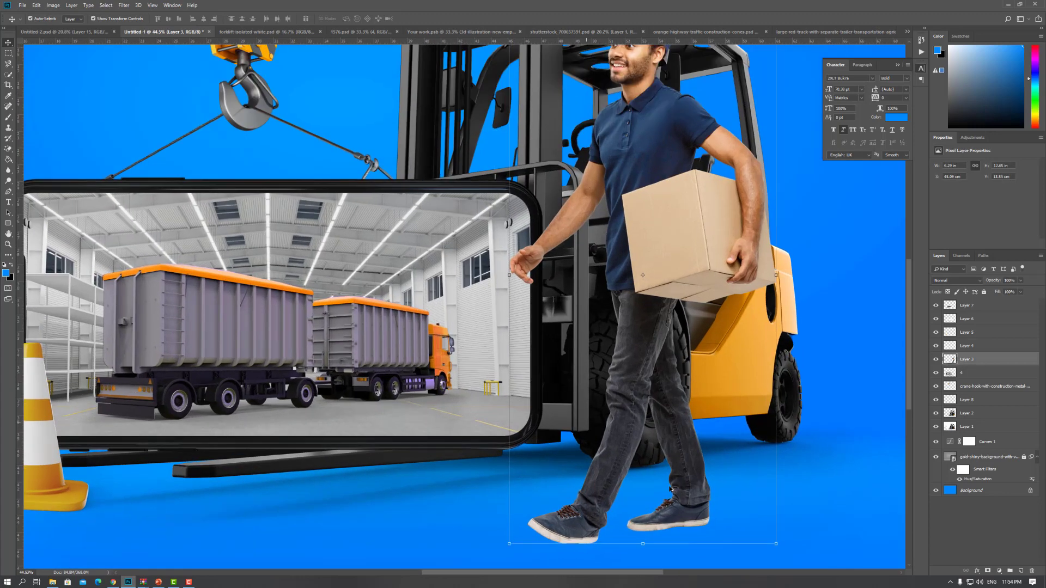
scroll(618, 496, down, 3)
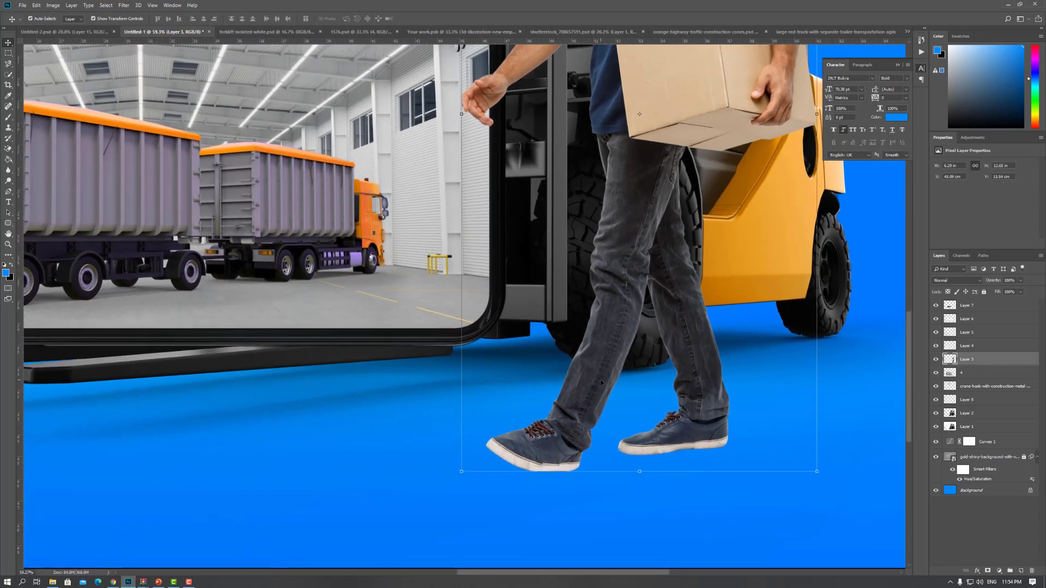
click(990, 374)
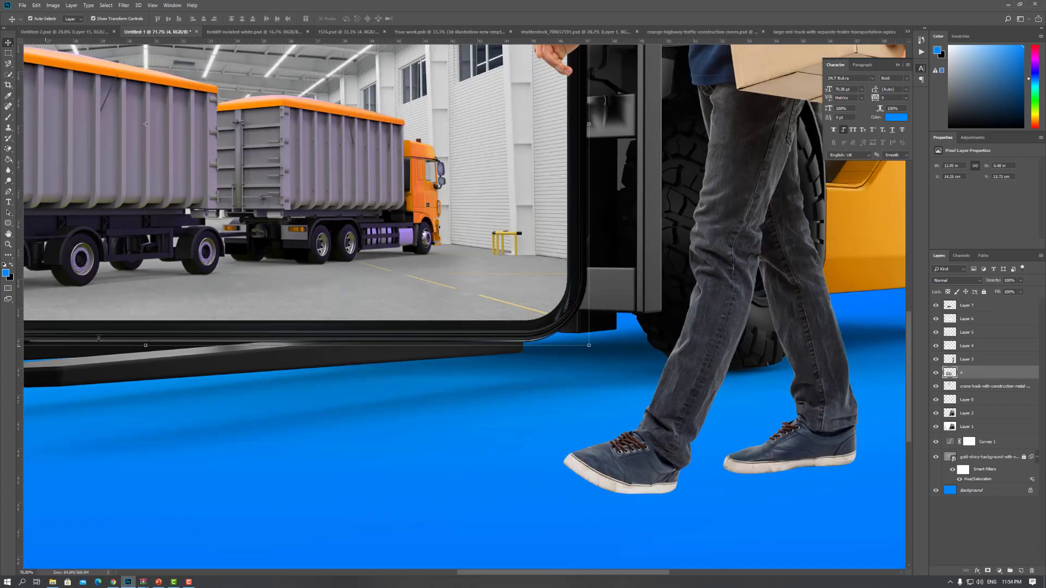
scroll(116, 371, up, 3)
right_click(8, 223)
click(38, 240)
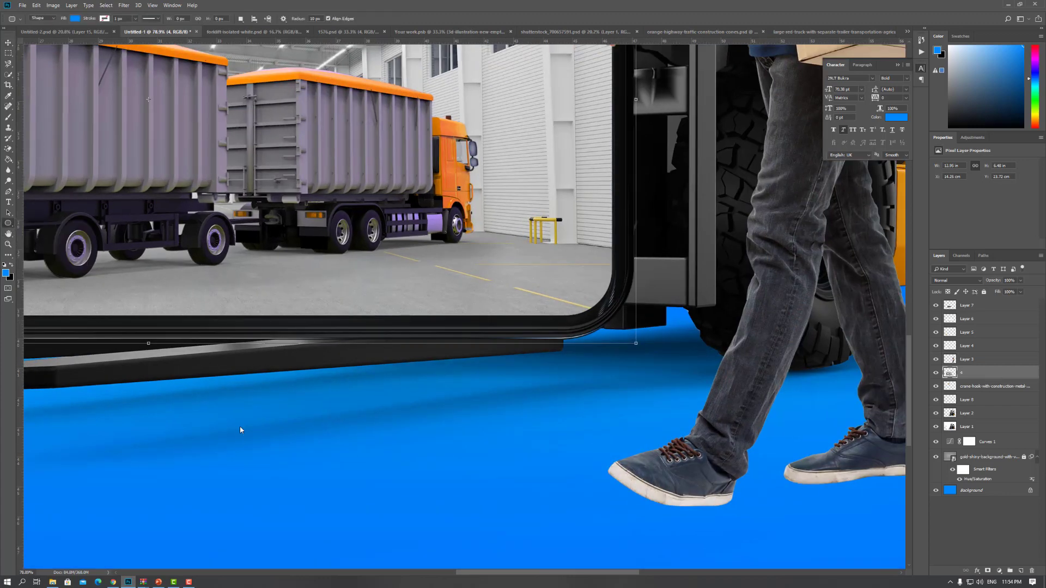
drag(620, 498, 743, 519)
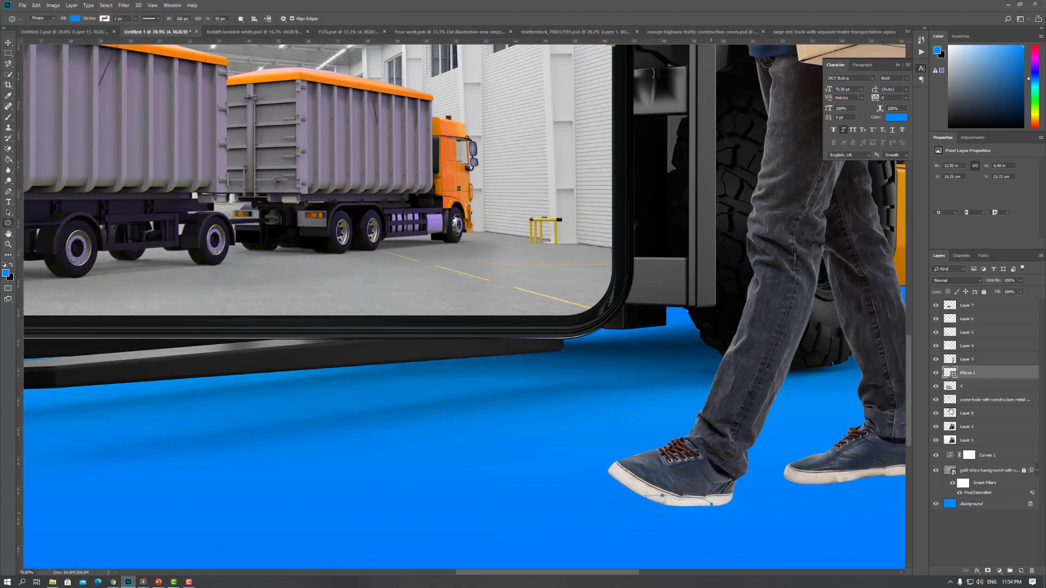
double_click(950, 373)
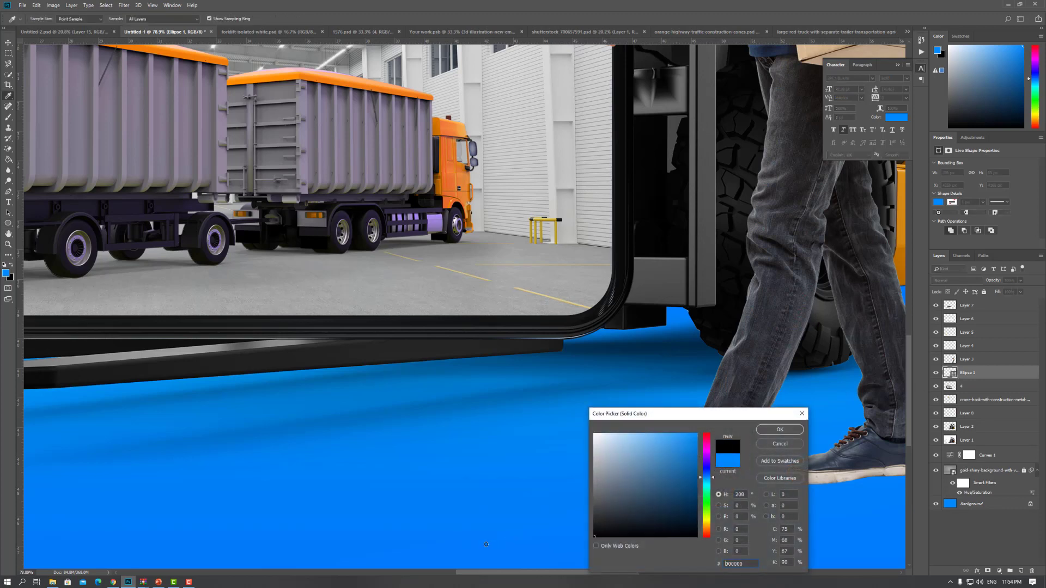
key(Return)
key(v)
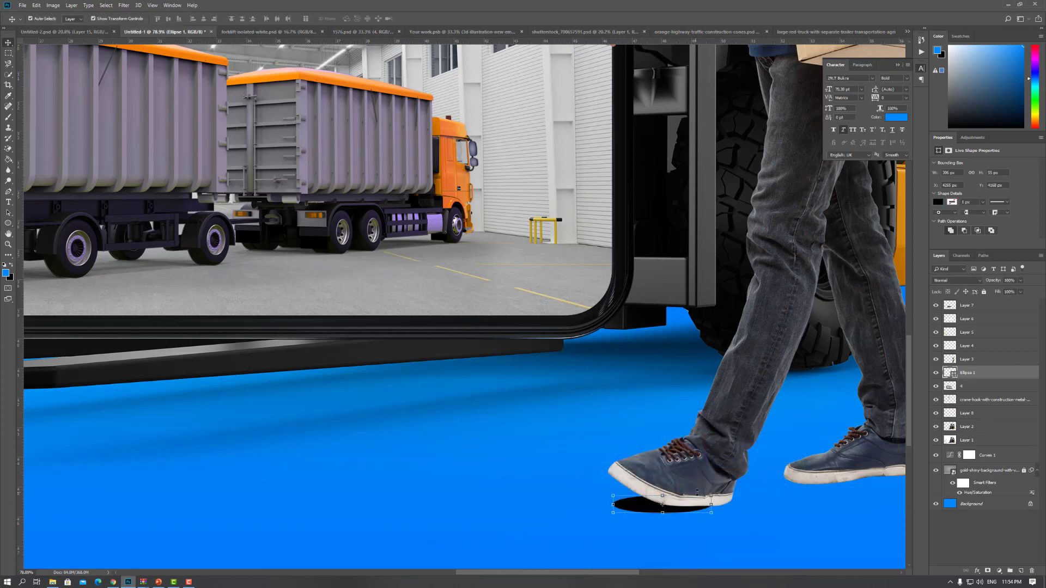
drag(708, 497, 719, 489)
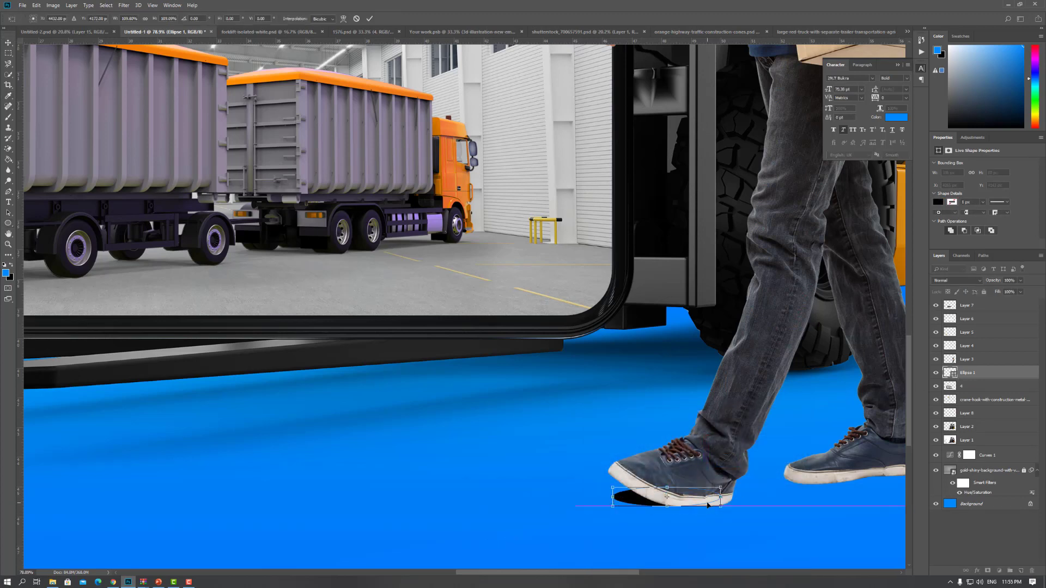
key(Return)
Rasterize the ellipse and apply Gaussian Blur of about 13.9 and Motion Blur at 10 degrees.
right_click(997, 374)
click(984, 151)
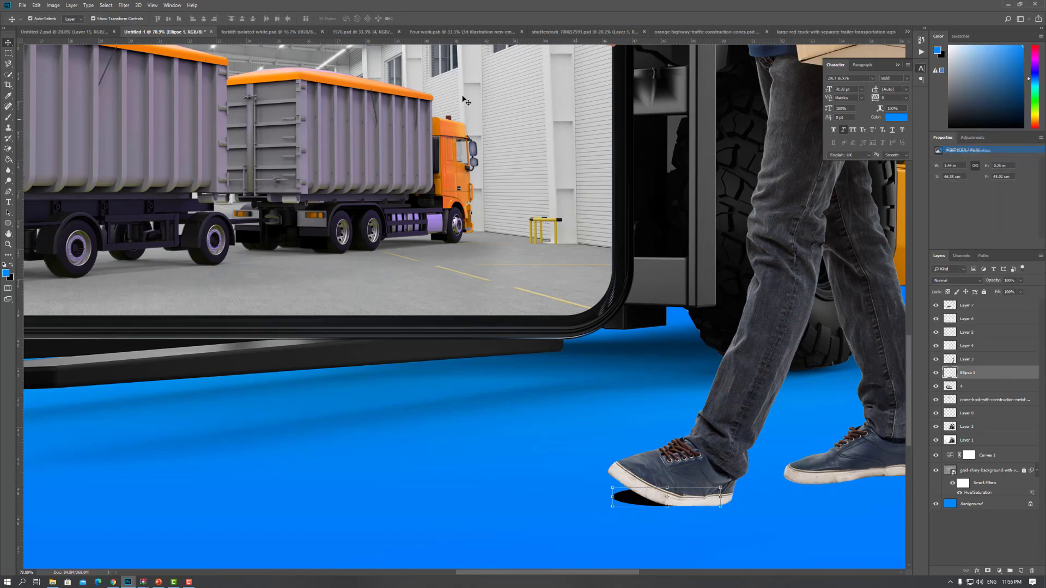
click(124, 5)
mouse_move(168, 106)
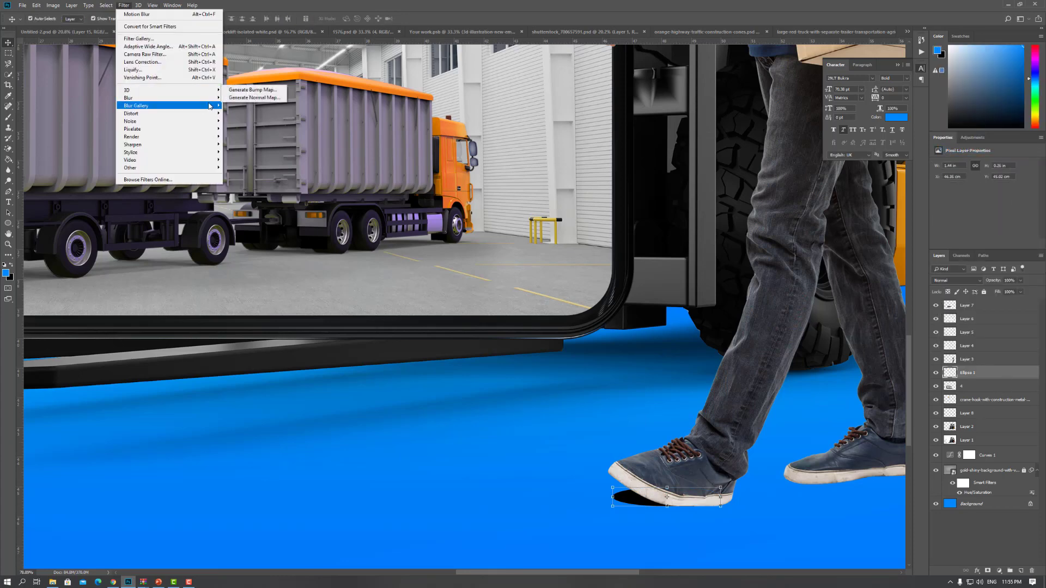
click(256, 129)
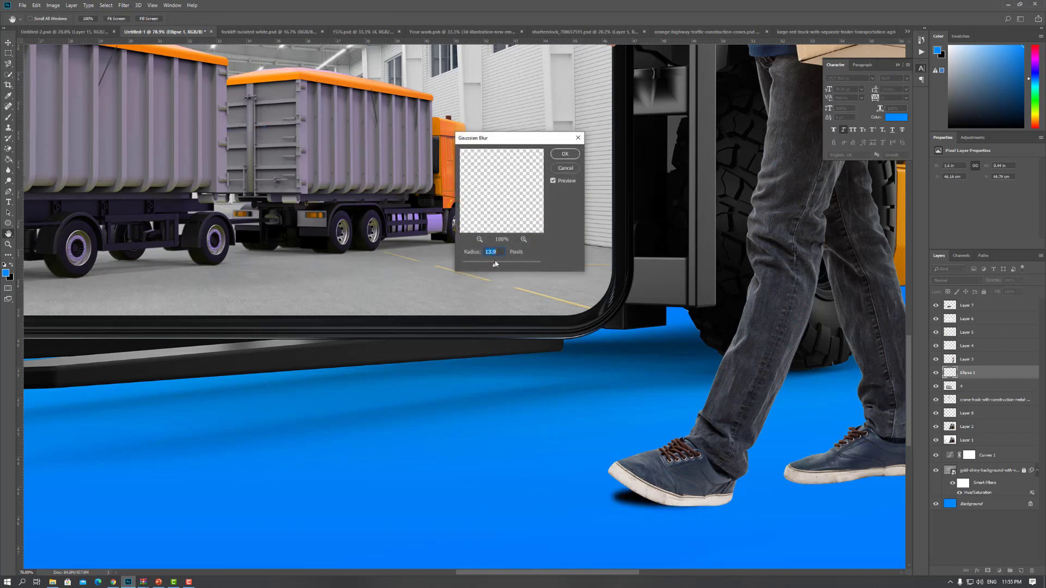
drag(494, 264, 494, 265)
click(565, 154)
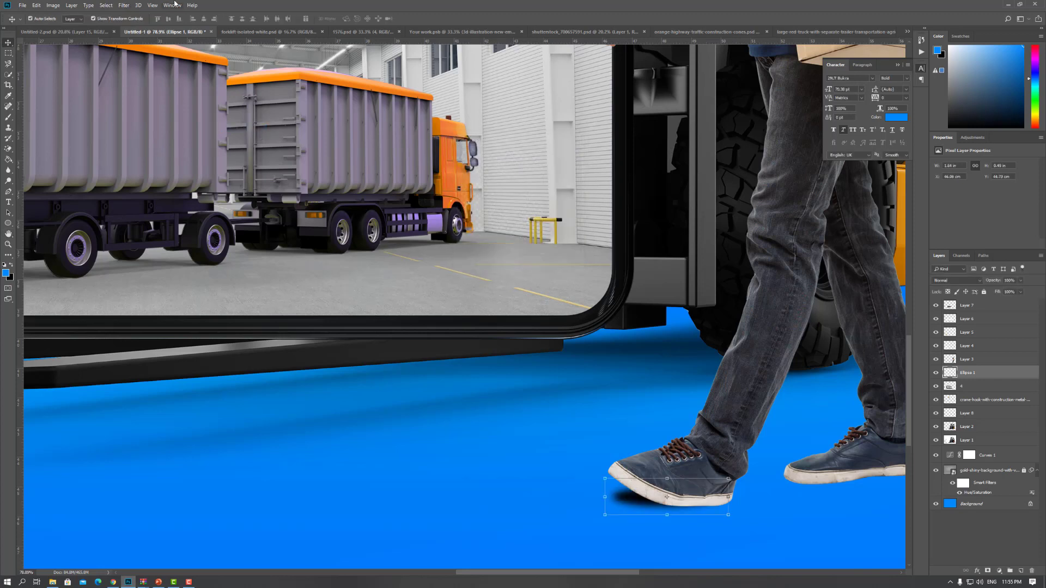
click(124, 6)
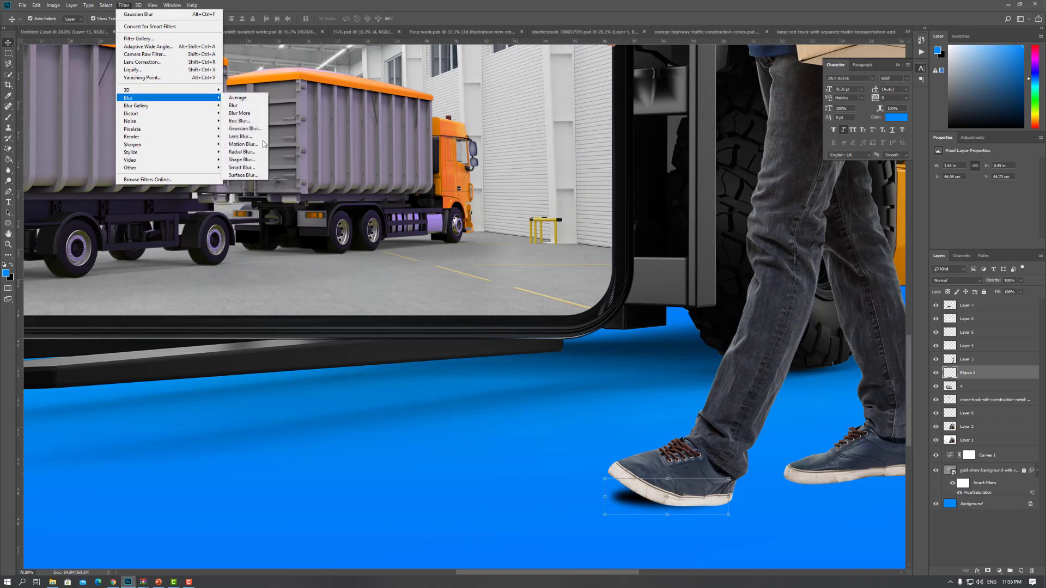
click(245, 144)
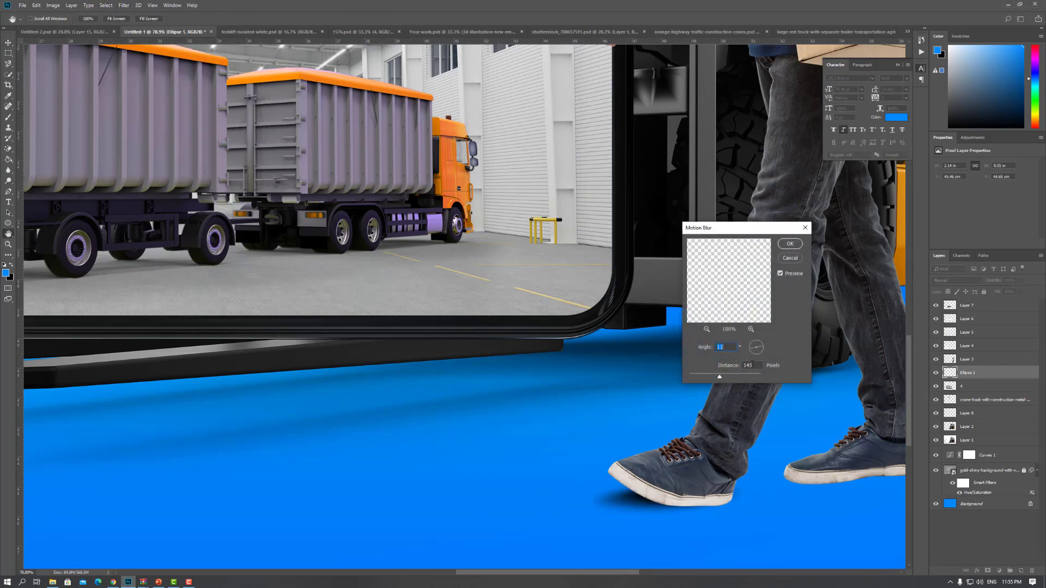
click(760, 347)
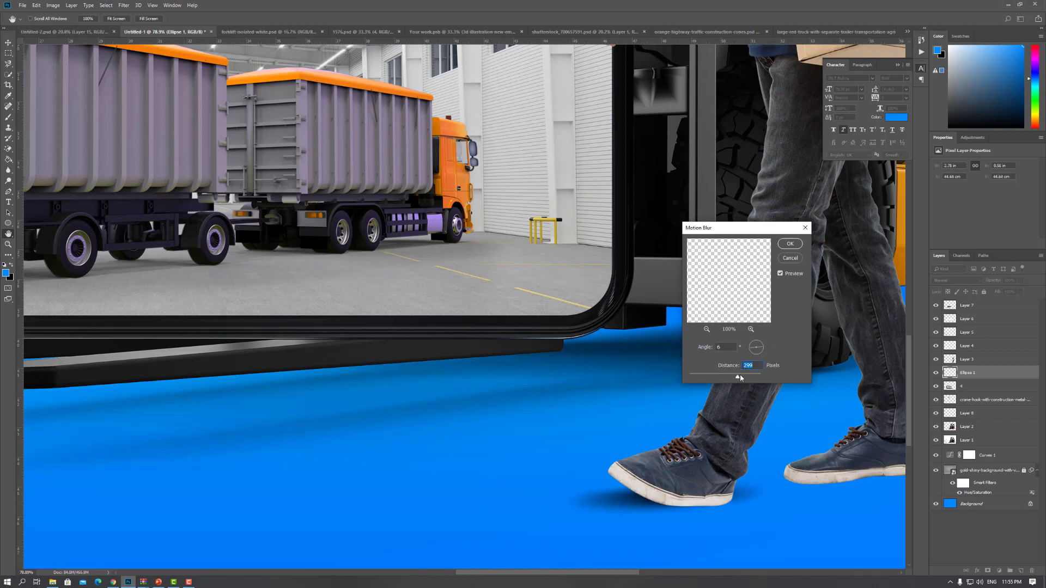
key(Return)
Nudge the shadow slightly right and set a soft Eraser brush to 243 px.
drag(671, 487, 676, 488)
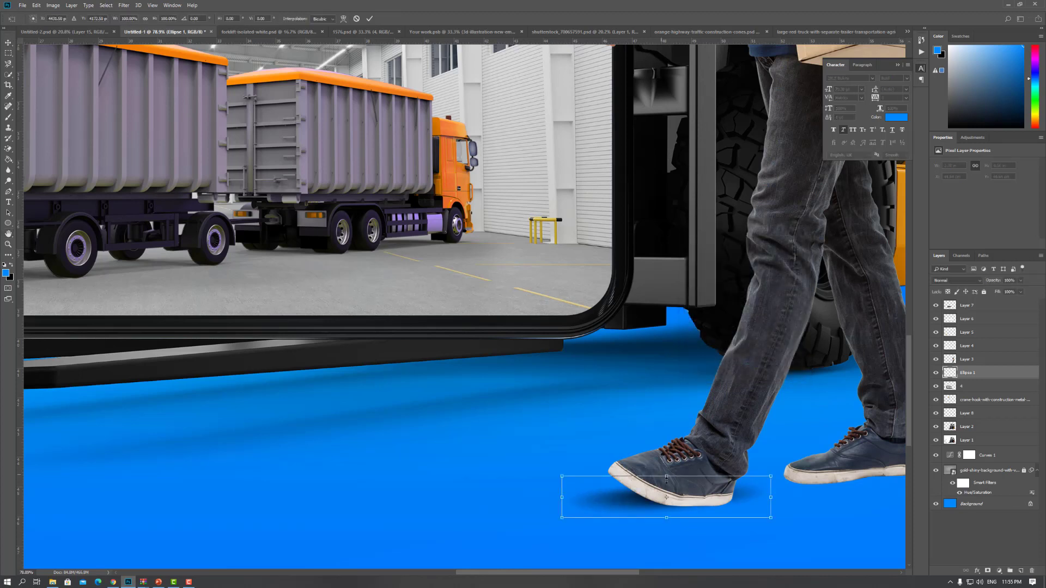
key(Return)
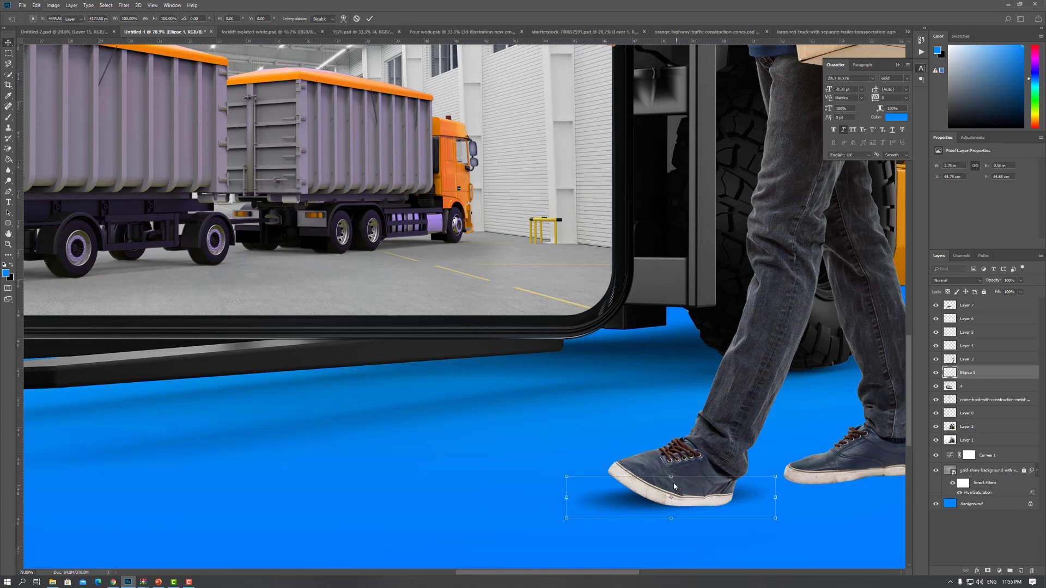
click(8, 149)
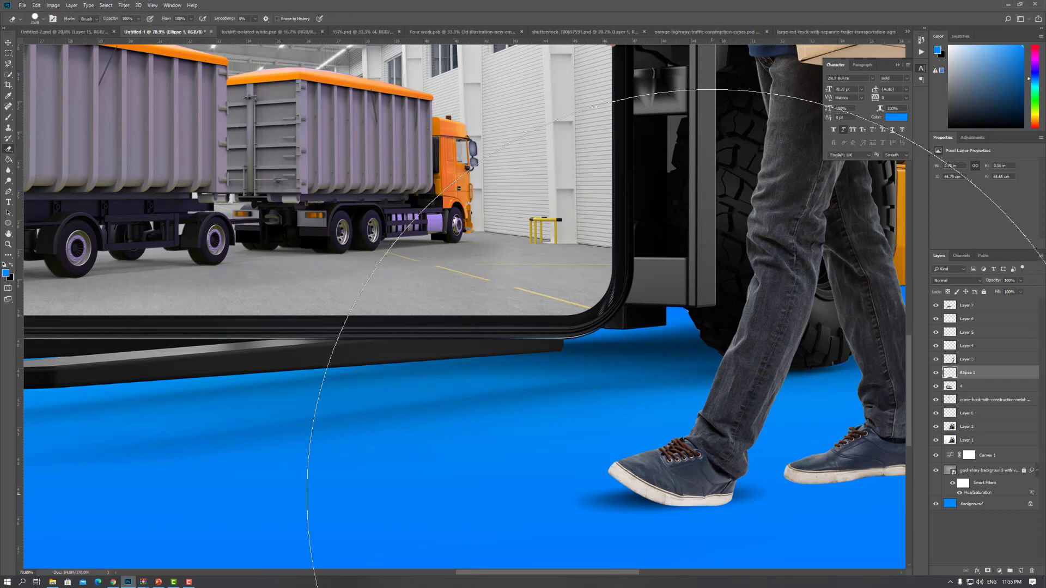
right_click(657, 418)
drag(674, 434, 664, 434)
key(Return)
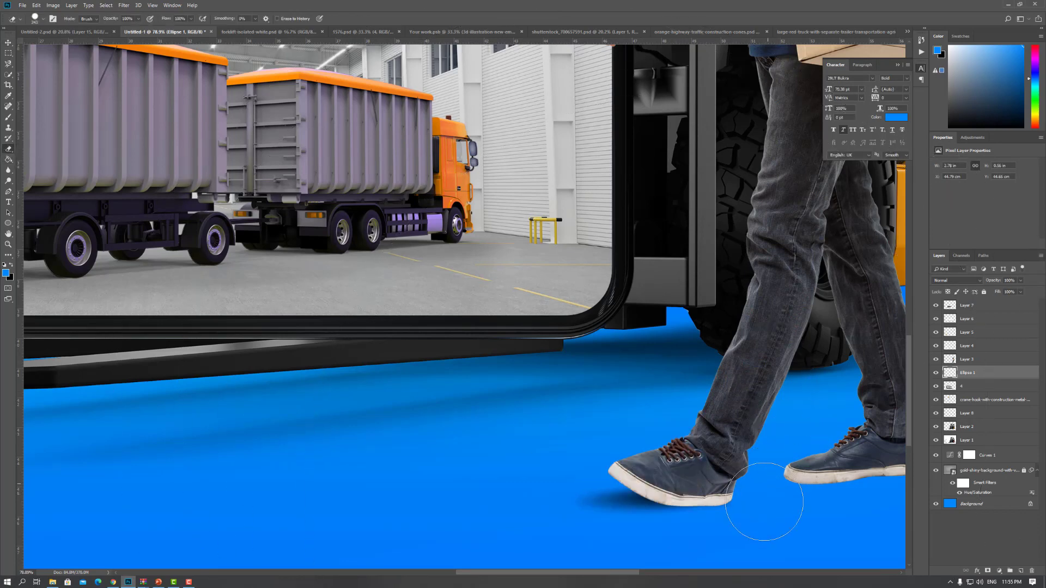
right_click(843, 431)
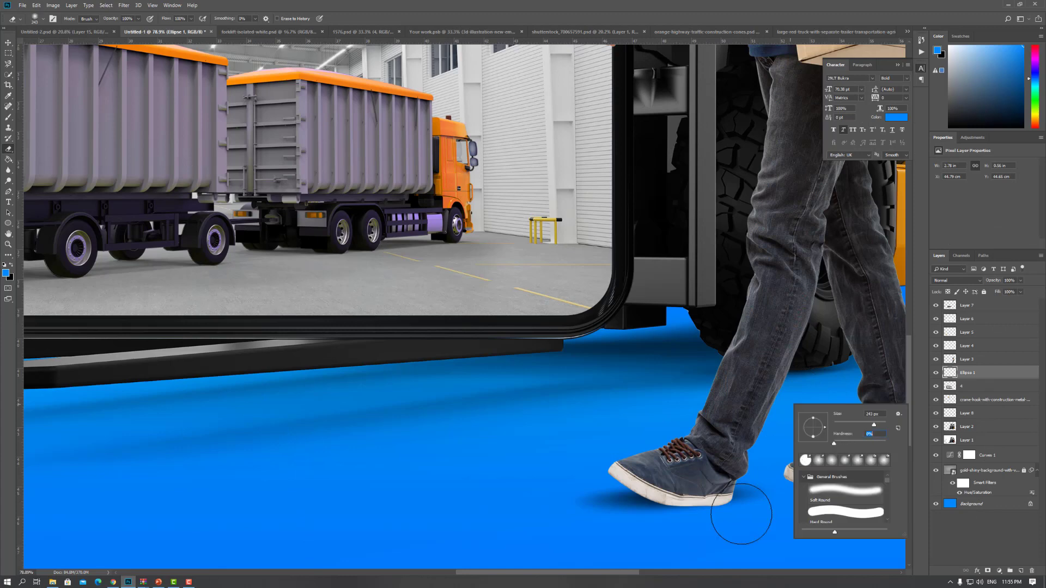
key(Return)
scroll(768, 461, down, 5)
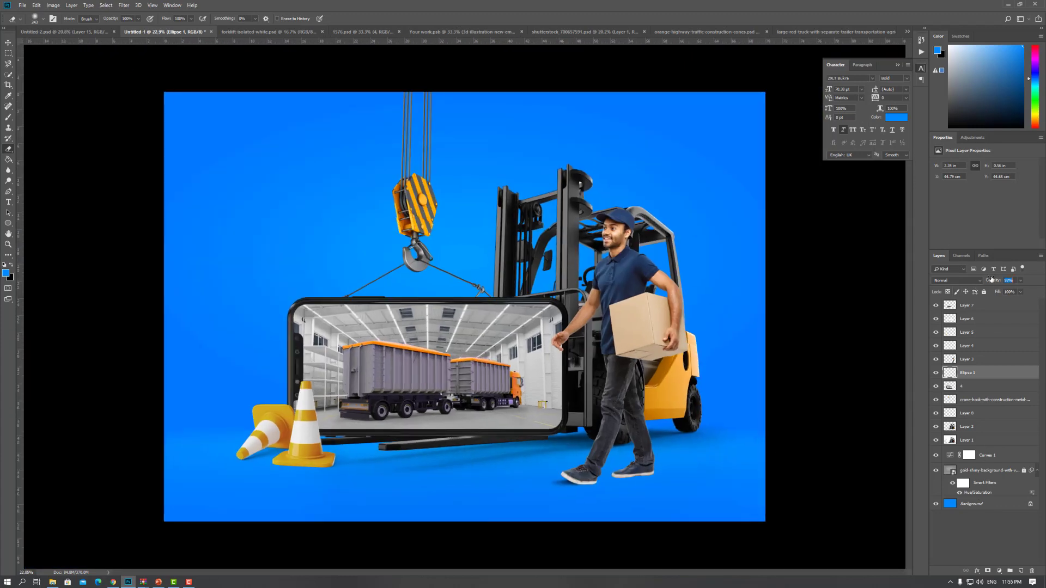
Draw a flat ellipse, Ellipse 2, beneath the delivery man's second shoe.
text(71)
scroll(626, 525, up, 5)
scroll(680, 517, up, 1)
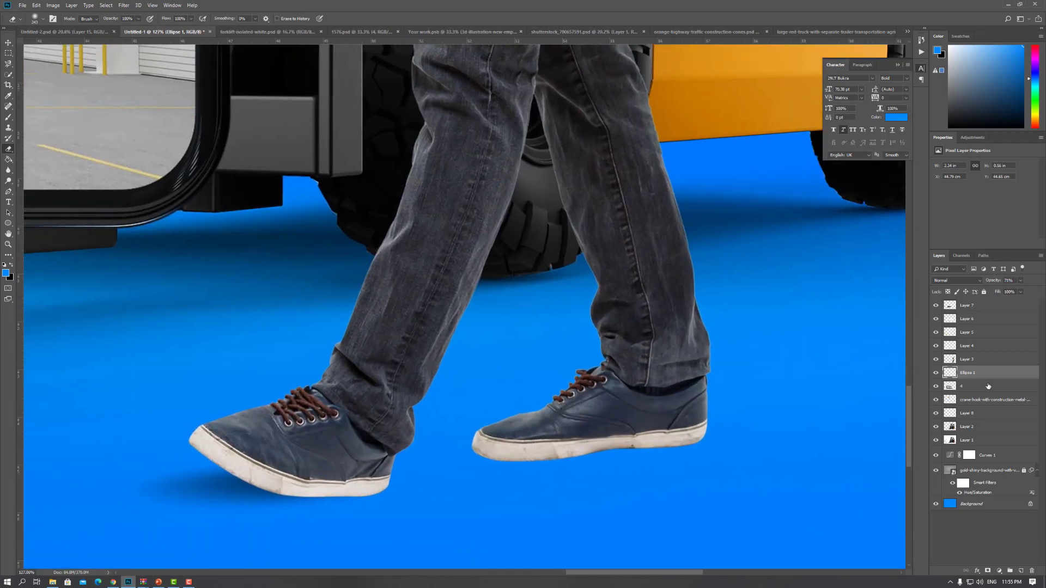
key(alt+bracketleft)
scroll(835, 416, up, 1)
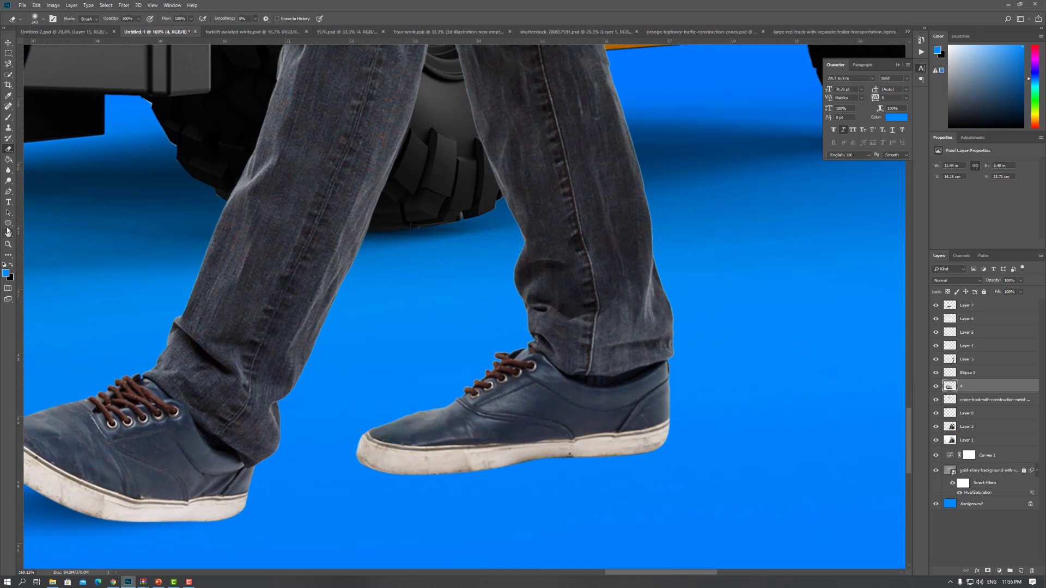
click(8, 224)
drag(364, 459, 651, 477)
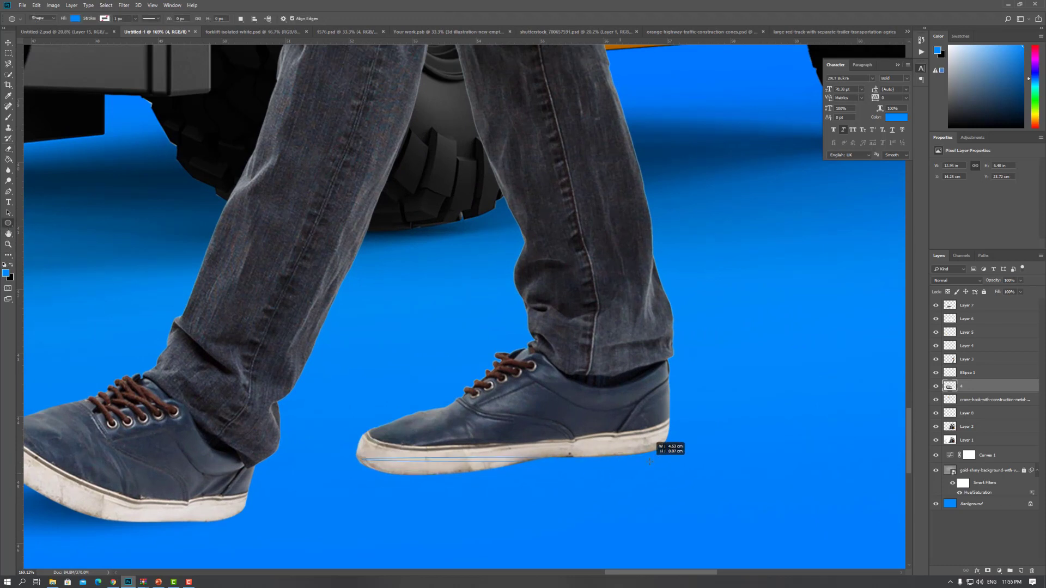
key(v)
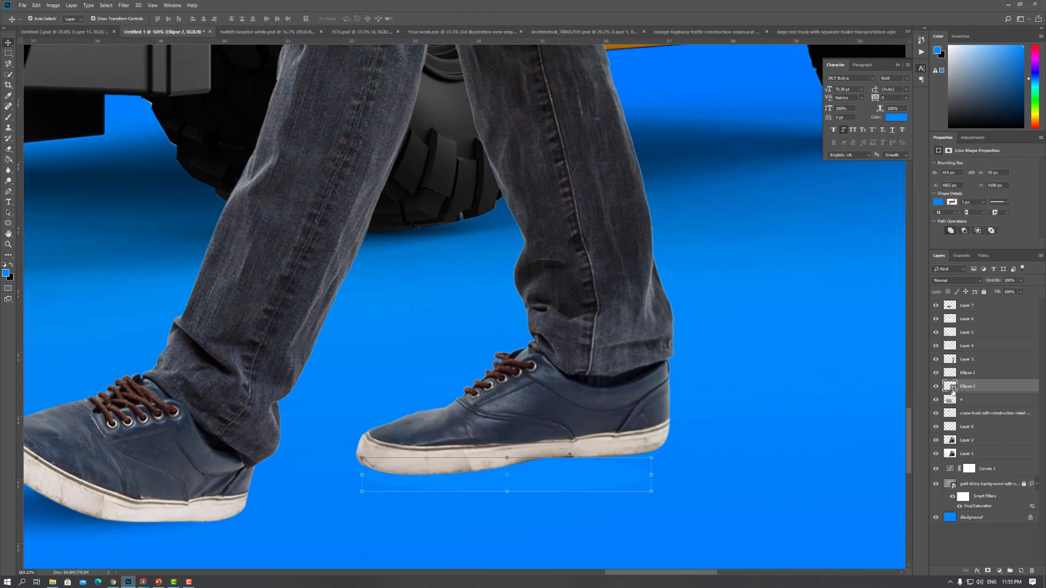
Fill Ellipse 2 with black.
double_click(952, 390)
scroll(708, 435, down, 1)
click(782, 430)
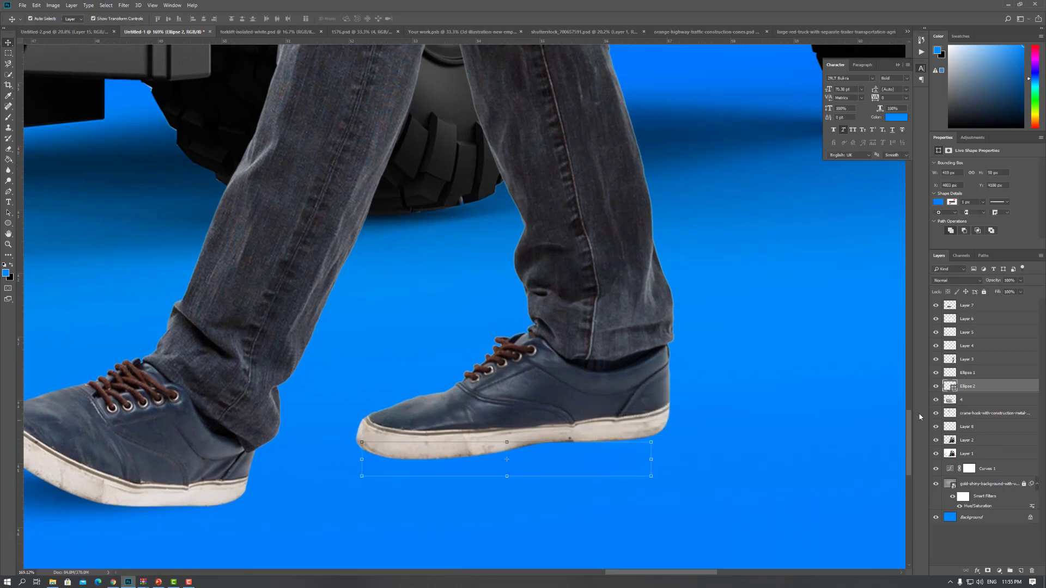
double_click(952, 390)
click(603, 556)
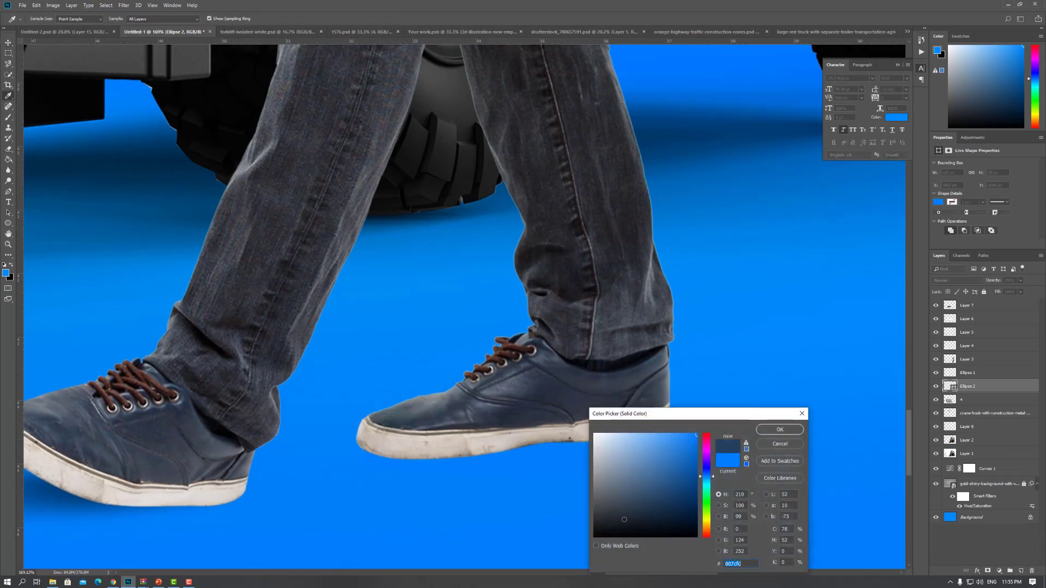
key(Return)
Tilt and stretch Ellipse 2 slightly taller, then rasterize its layer.
mouse_move(638, 466)
mouse_down()
mouse_move(612, 453)
mouse_move(661, 435)
mouse_up()
drag(611, 459, 611, 464)
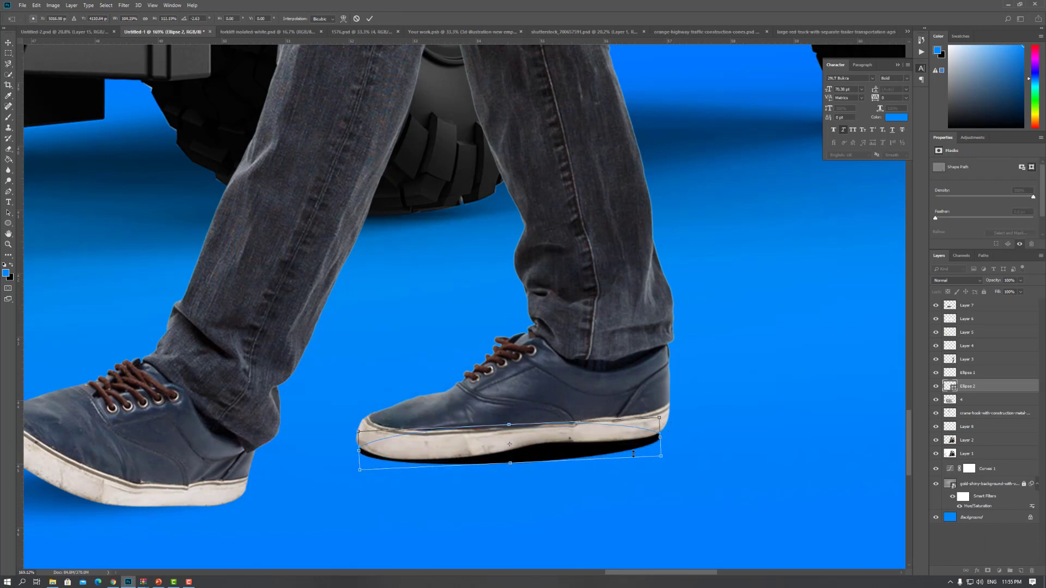
drag(675, 430, 676, 417)
key(Return)
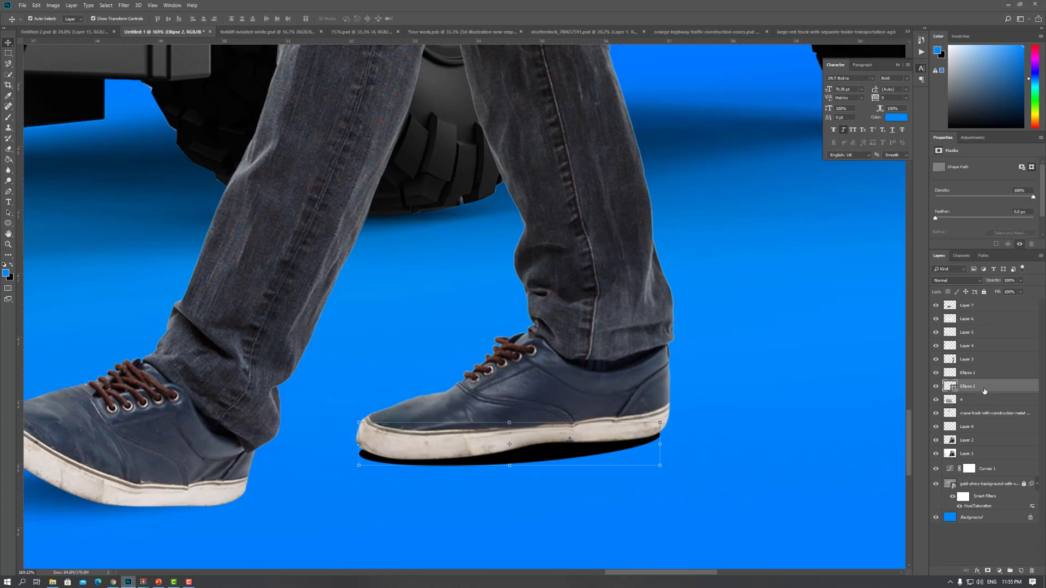
right_click(984, 390)
click(967, 170)
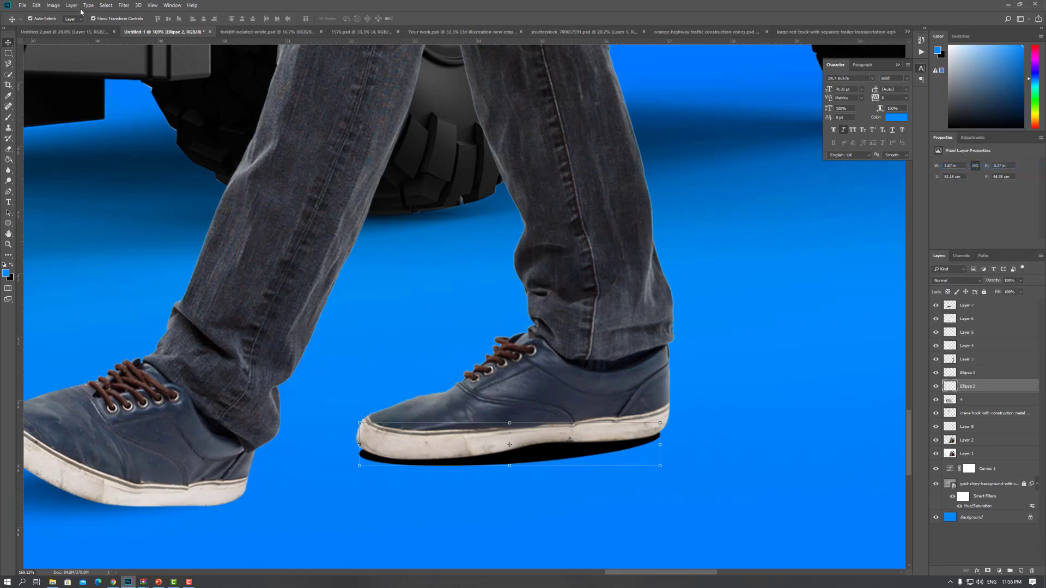
click(124, 5)
mouse_move(167, 97)
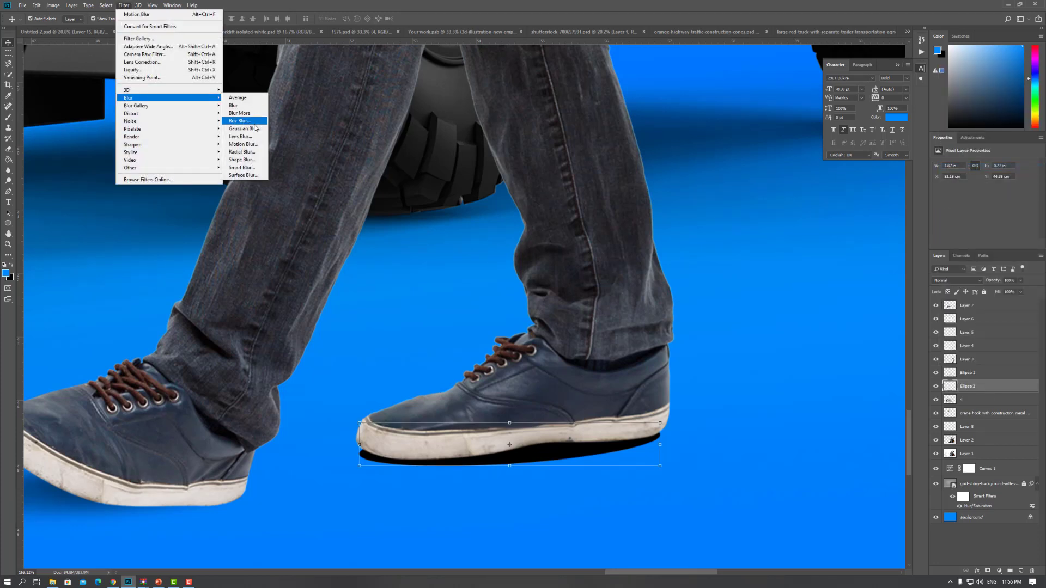
Blur the Ellipse 2 shadow by about 7.6 px, lower its opacity, and stretch its top edge.
click(254, 128)
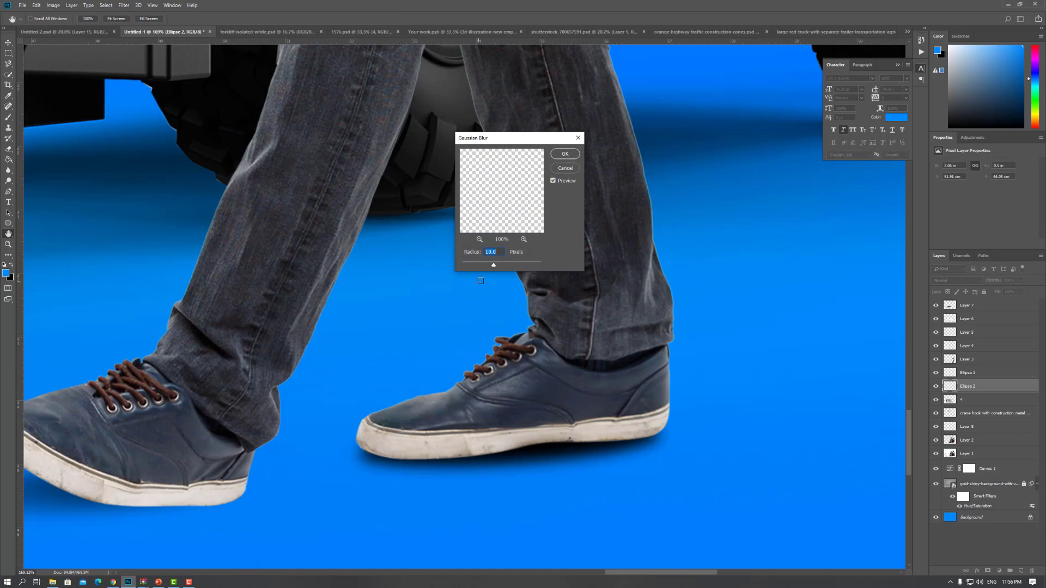
drag(482, 267, 489, 266)
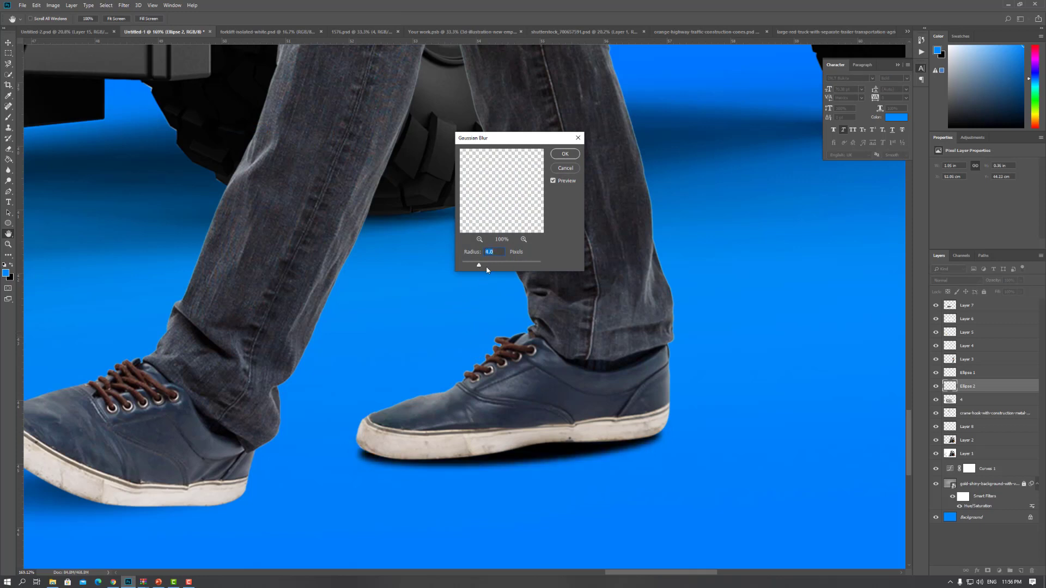
key(Return)
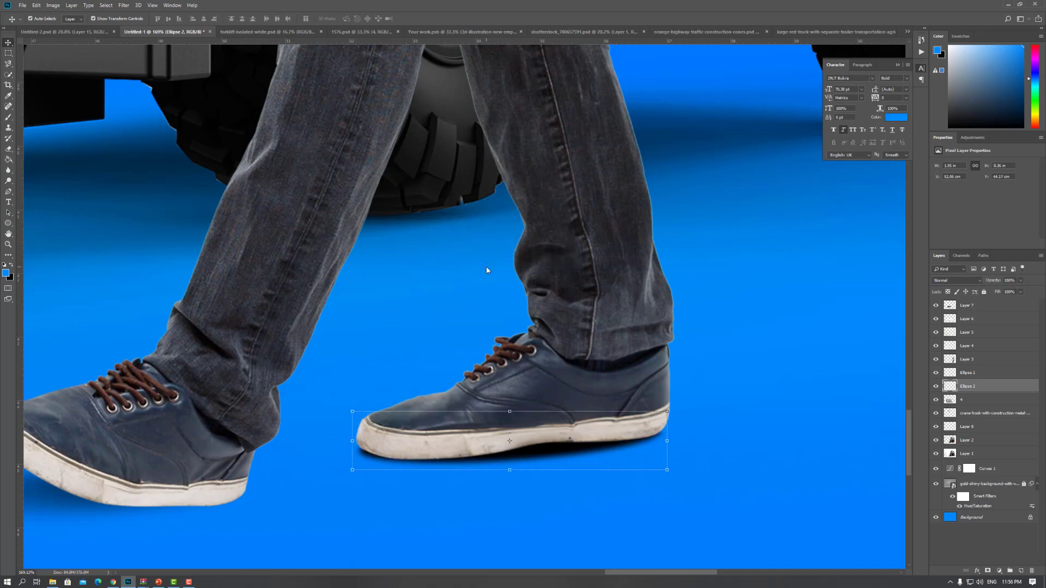
scroll(651, 482, up, 3)
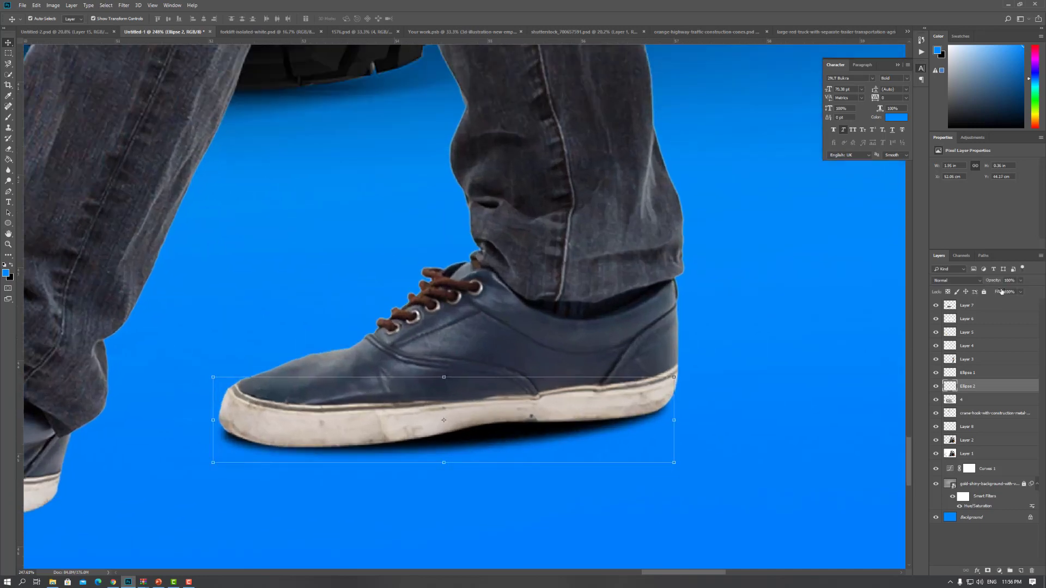
drag(996, 283, 987, 283)
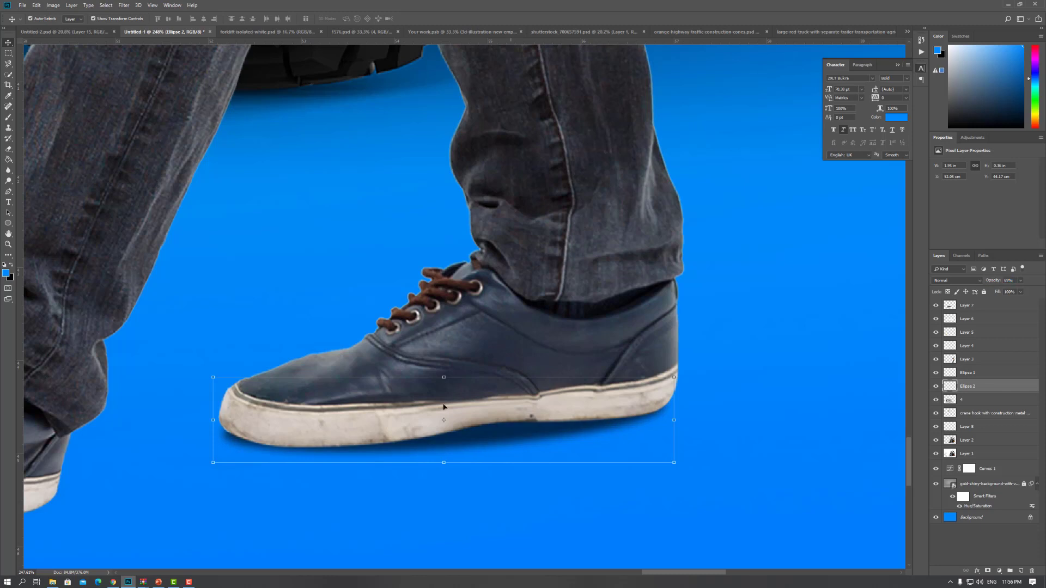
drag(235, 377, 234, 366)
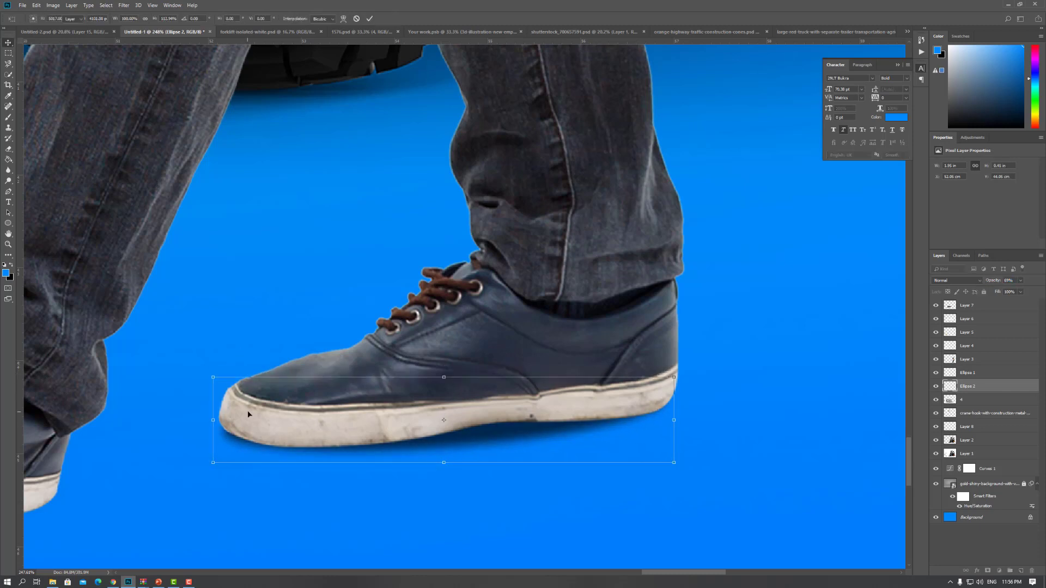
Set a soft Eraser to 124 px for tidying the shadow edges and fit the composition on screen.
click(9, 149)
right_click(618, 390)
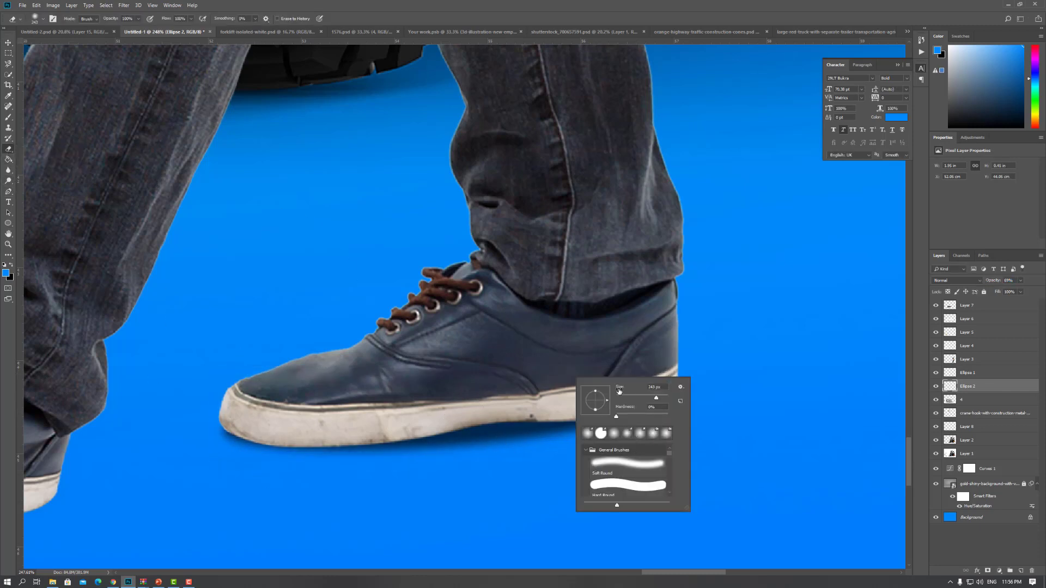
drag(656, 397, 645, 397)
click(428, 459)
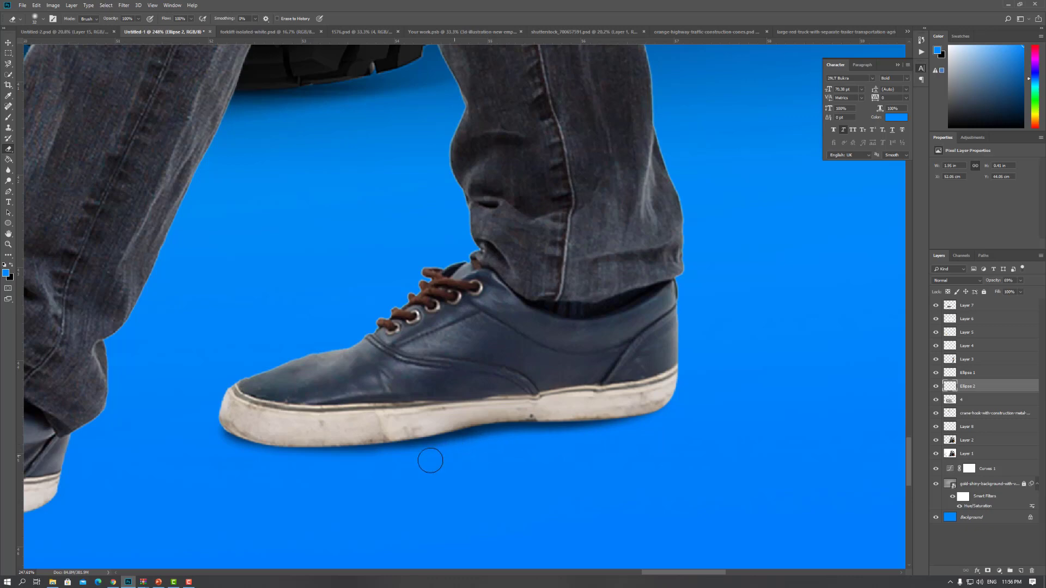
key(ctrl+0)
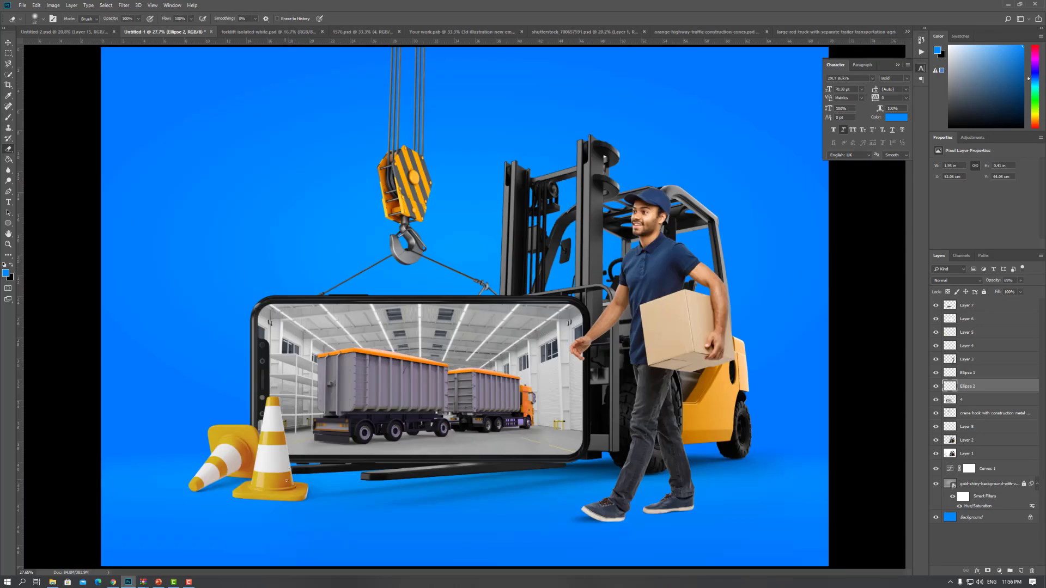
Fit the composition in the window and add empty Layer 9 above the gold-shiny-background layer.
key(v)
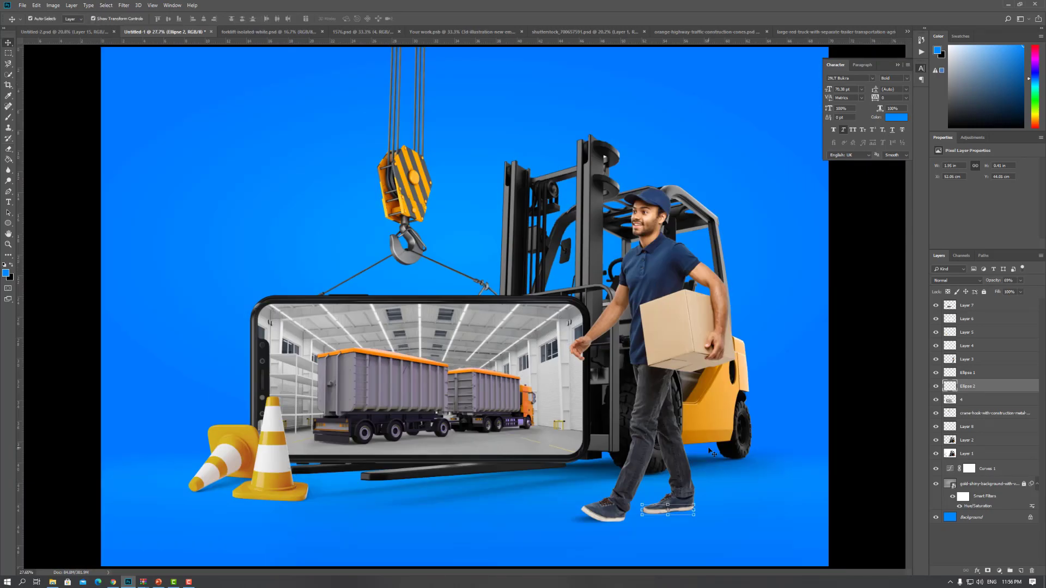
click(857, 444)
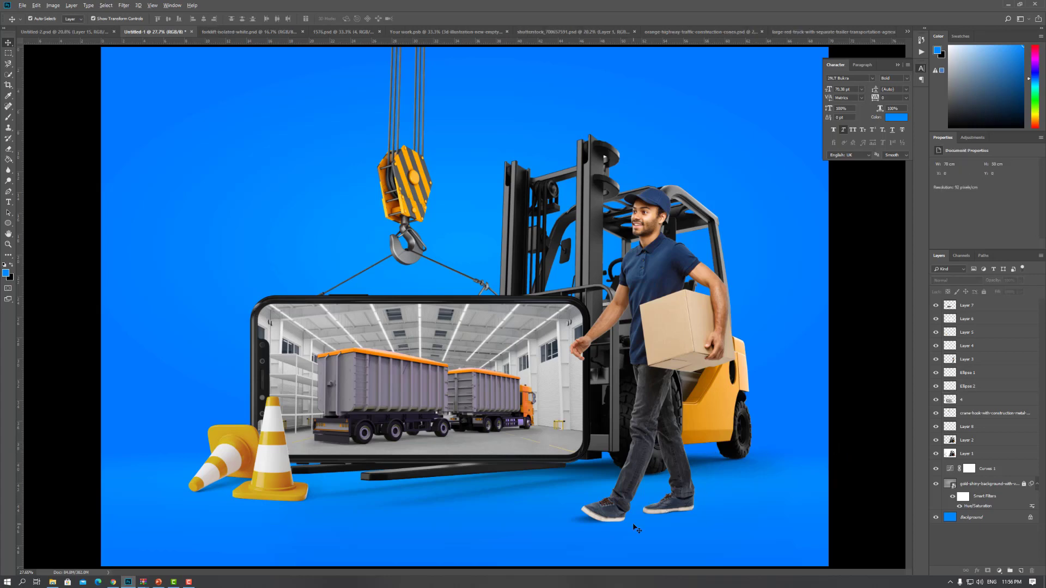
scroll(684, 547, up, 5)
key(ctrl+0)
click(995, 487)
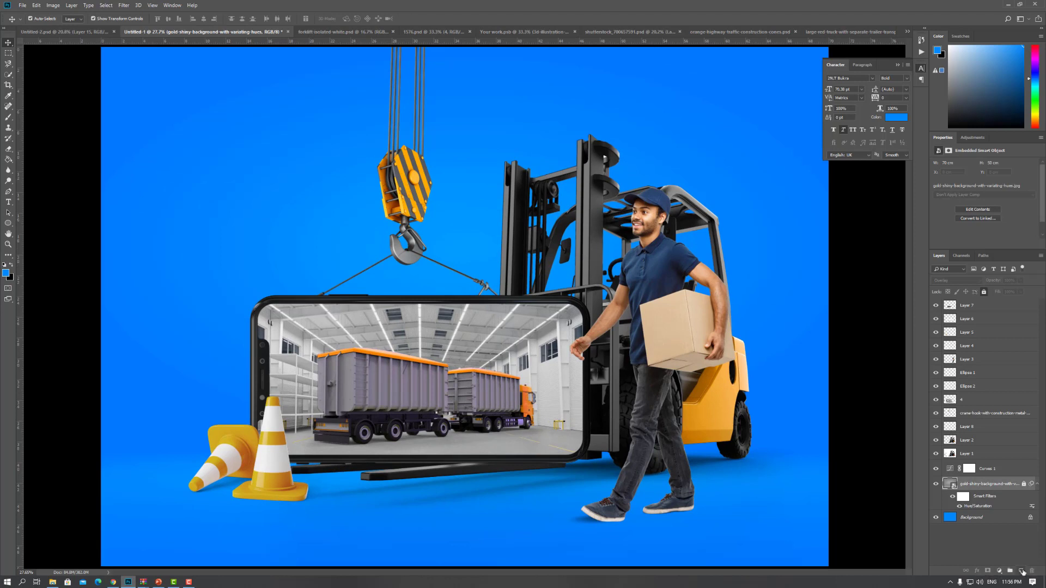
click(1022, 572)
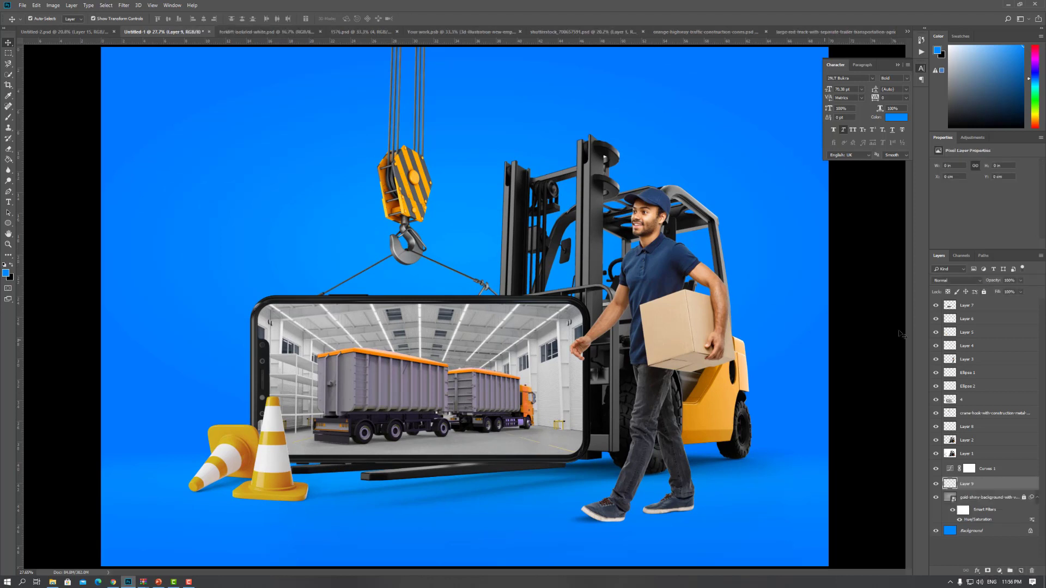
Pick a light blue foreground colour and set up a huge 3400 px soft brush.
click(8, 274)
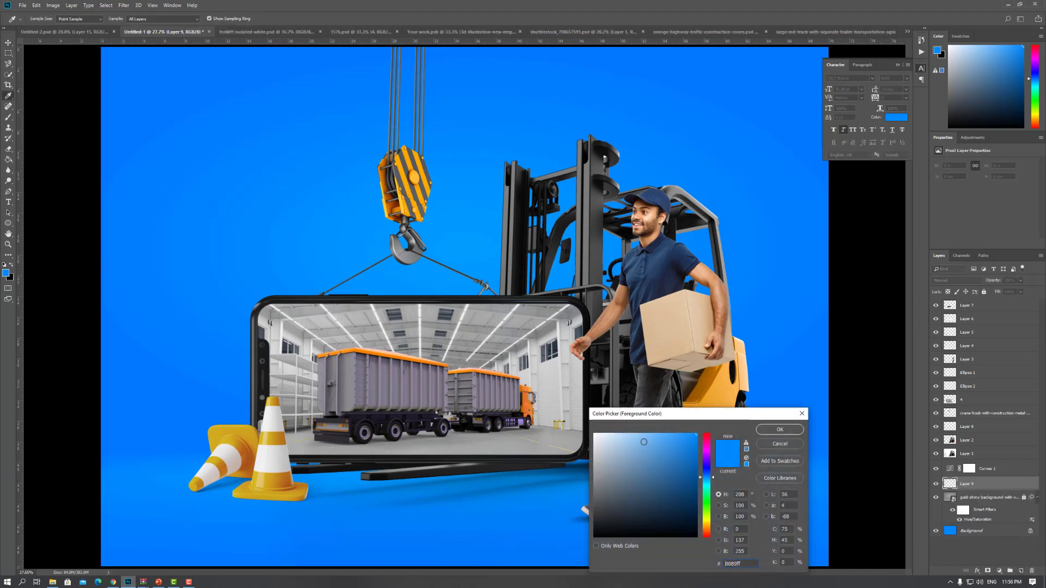
click(643, 441)
key(Return)
click(8, 118)
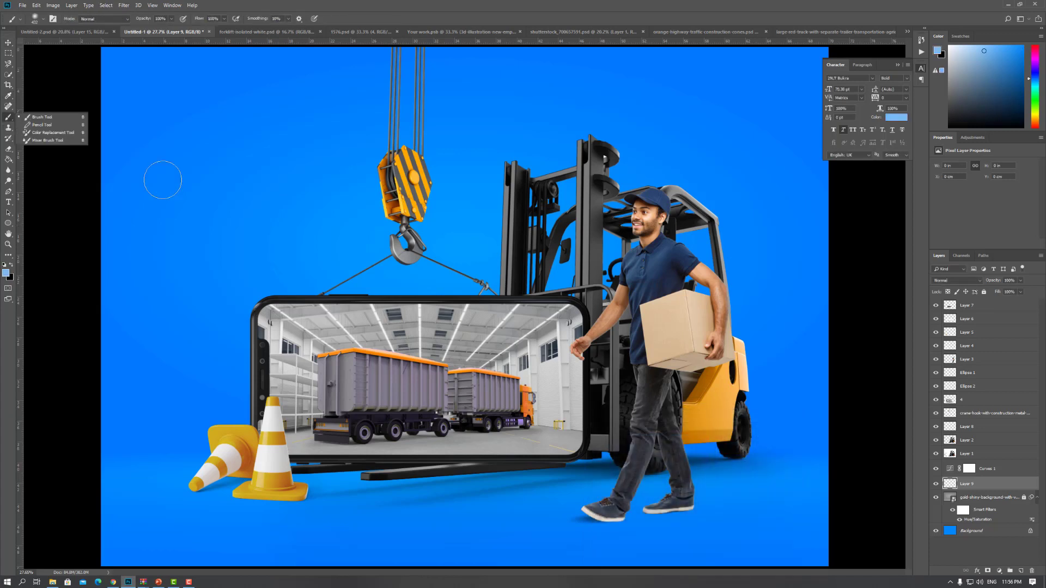
right_click(467, 250)
click(574, 21)
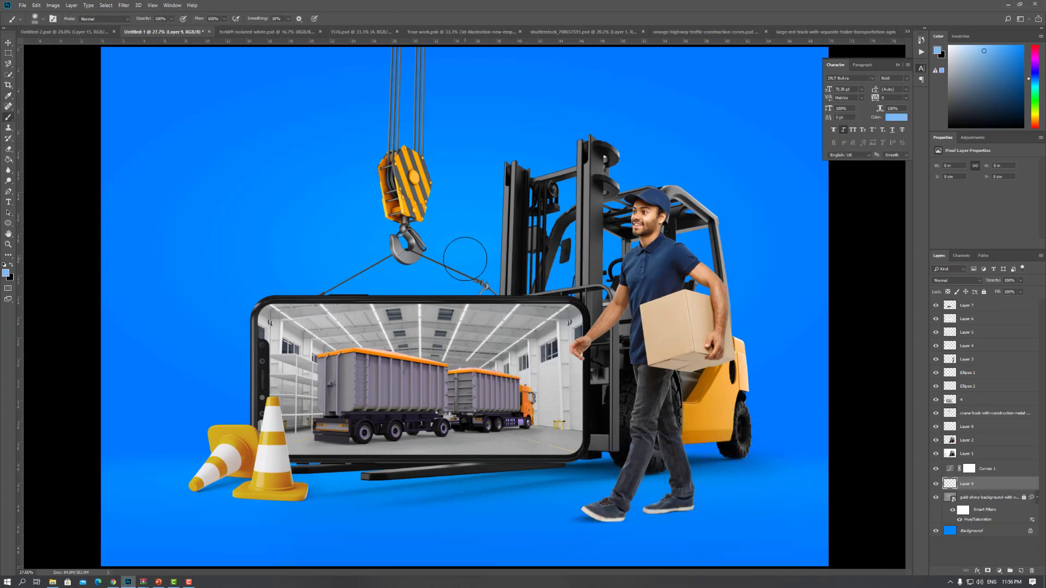
key(bracketright)
key(bracketright)
key(bracketright)
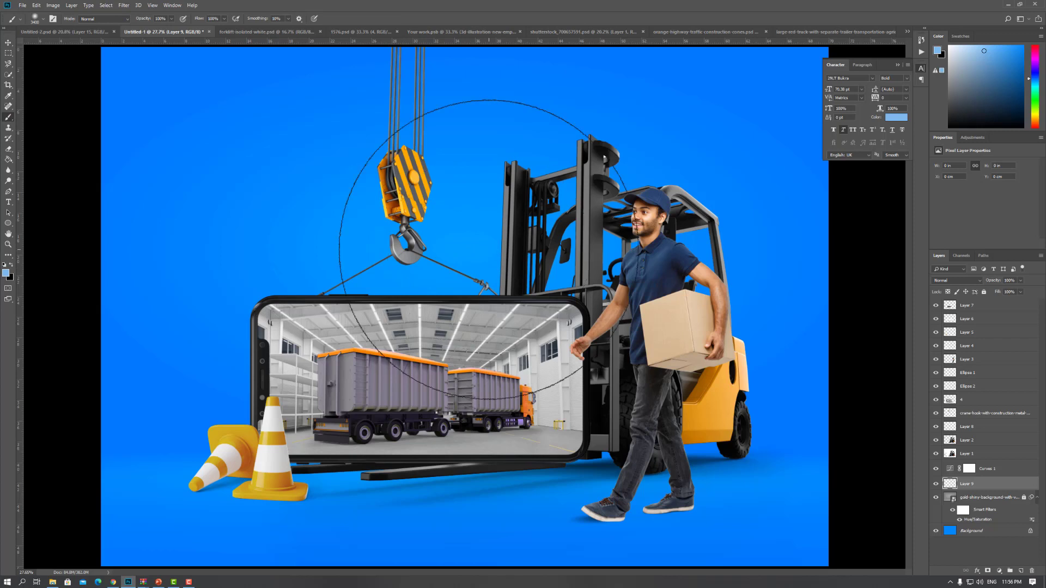
key(bracketright)
key(bracketright)
right_click(481, 233)
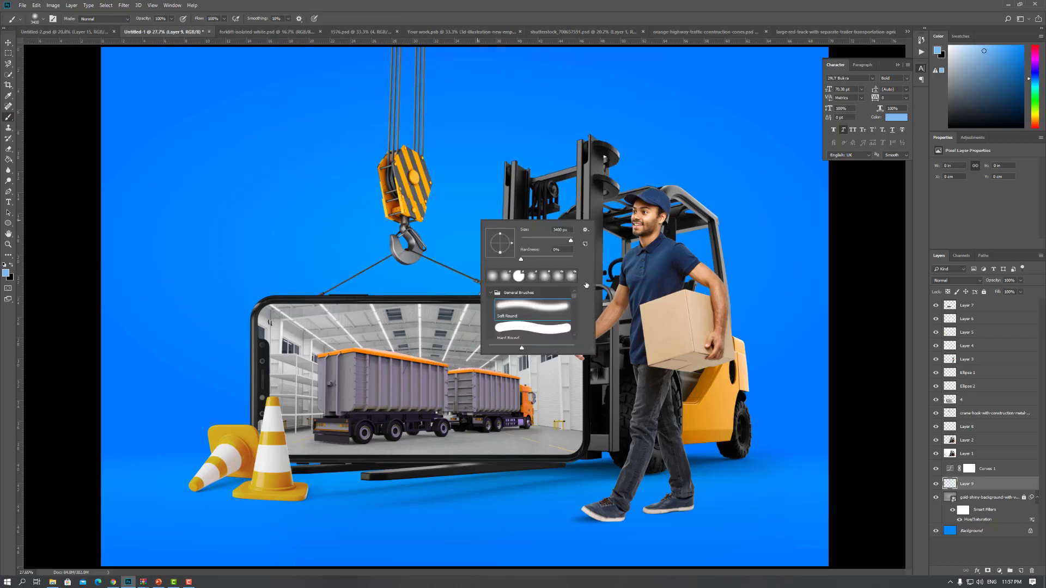
Move Layer 9 above Curves 1, switch to white (ffffff), and lower the glow layer's opacity.
drag(1004, 485, 995, 463)
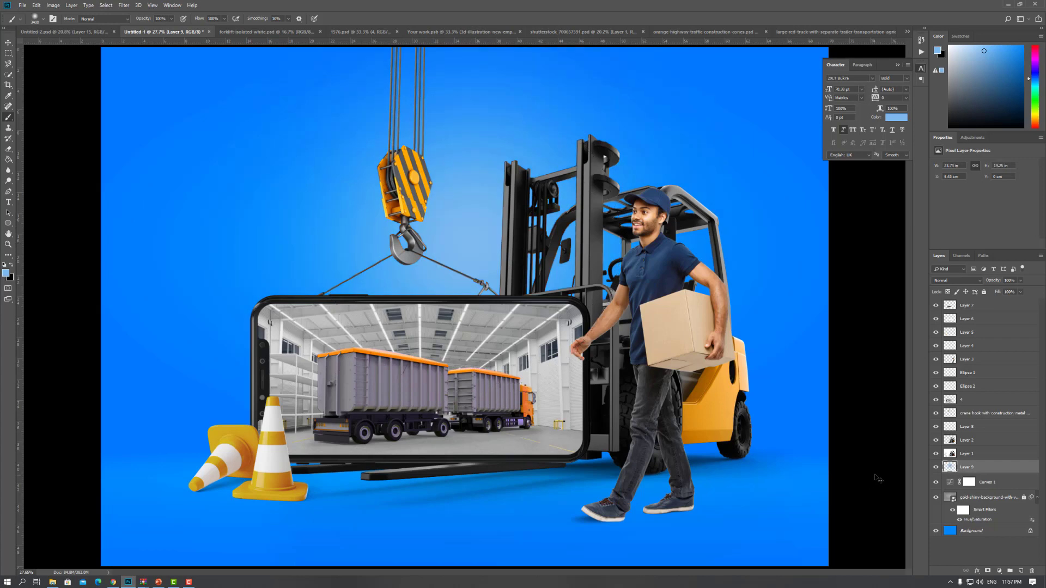
right_click(480, 284)
click(6, 272)
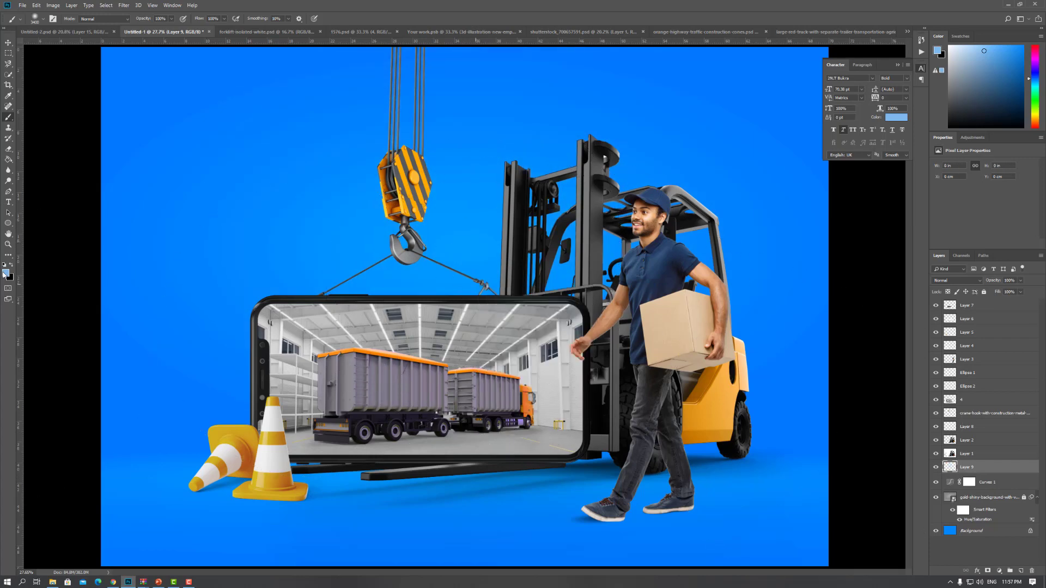
text(ffffff)
key(Return)
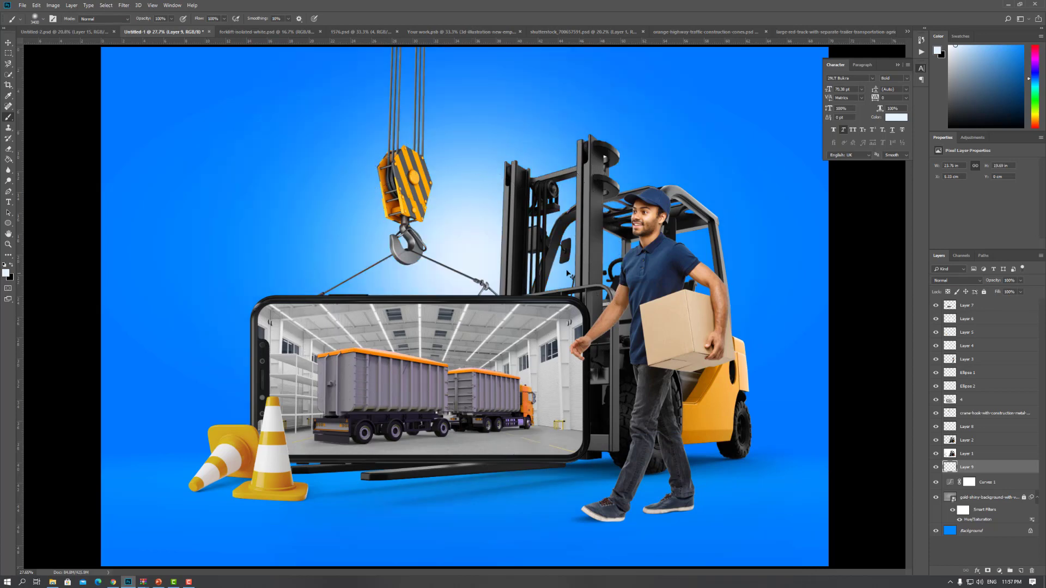
drag(988, 281, 1000, 280)
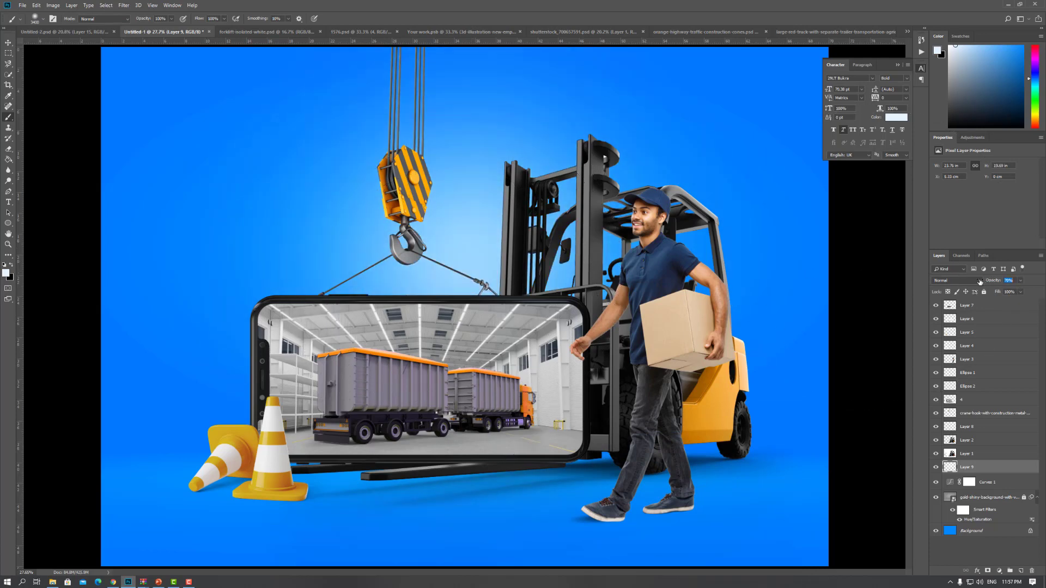
scroll(604, 391, down, 3)
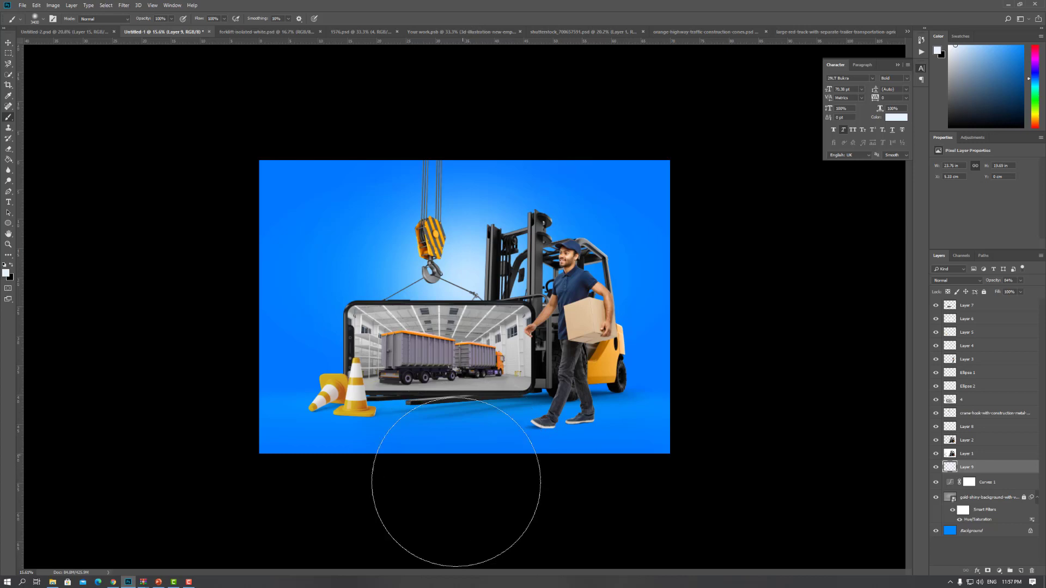
Undo the last stroke, then paint a white glow under the phone on Layer 10 at about 50% opacity.
key(ctrl+z)
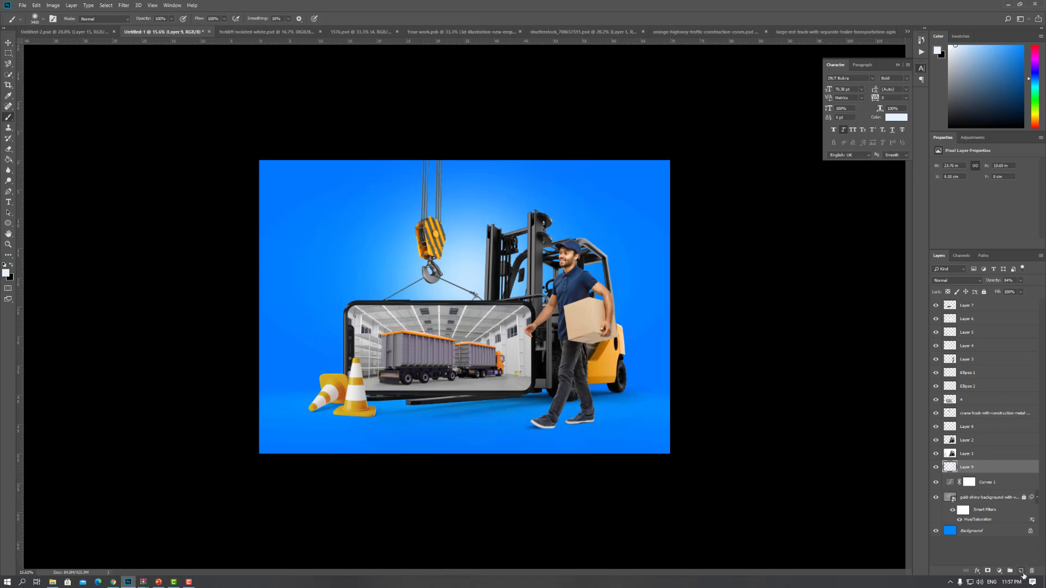
click(1021, 570)
drag(473, 443, 523, 447)
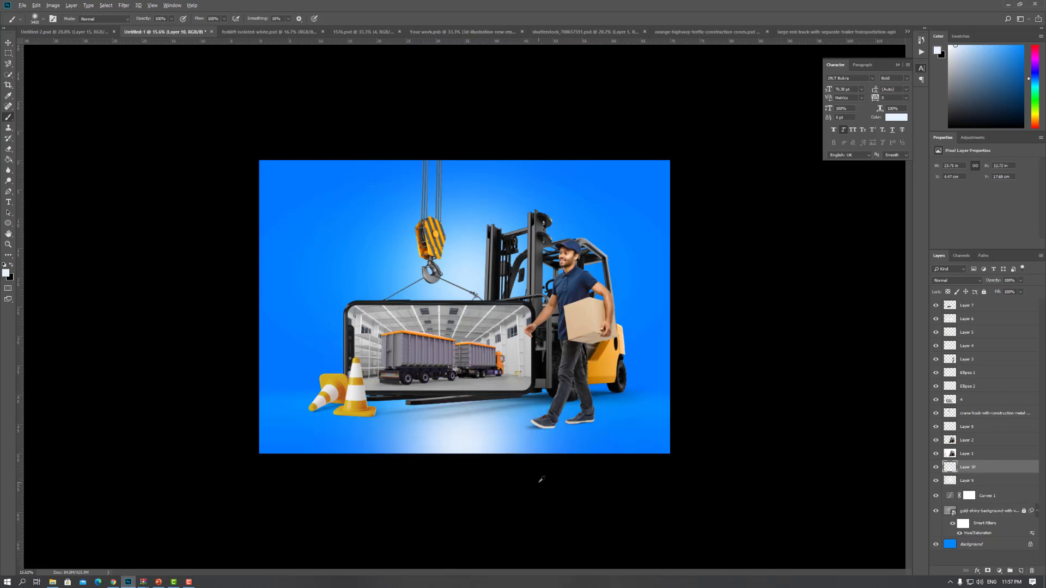
key(ctrl+plus)
drag(990, 280, 976, 280)
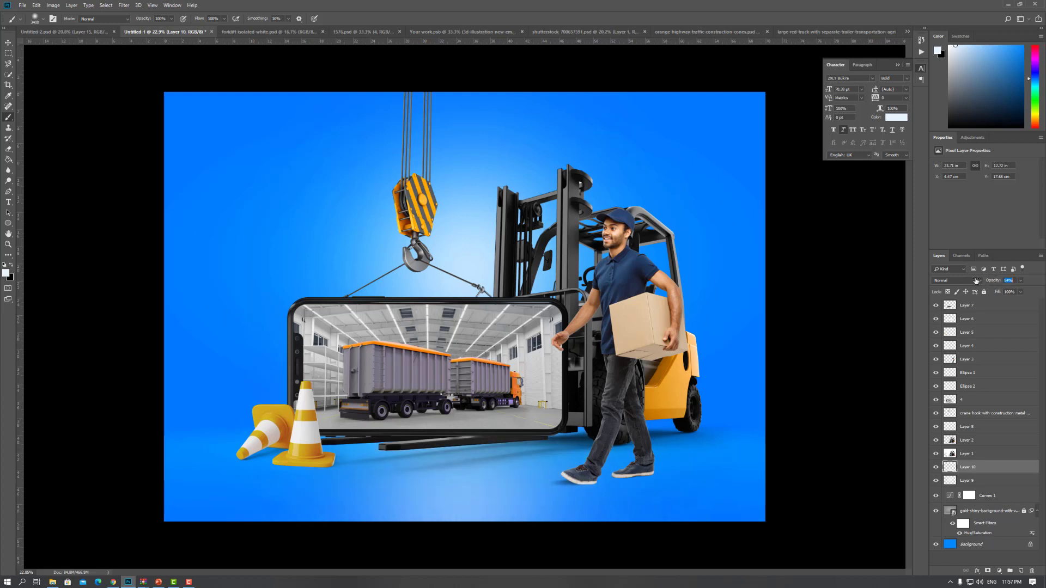
key(ctrl+minus)
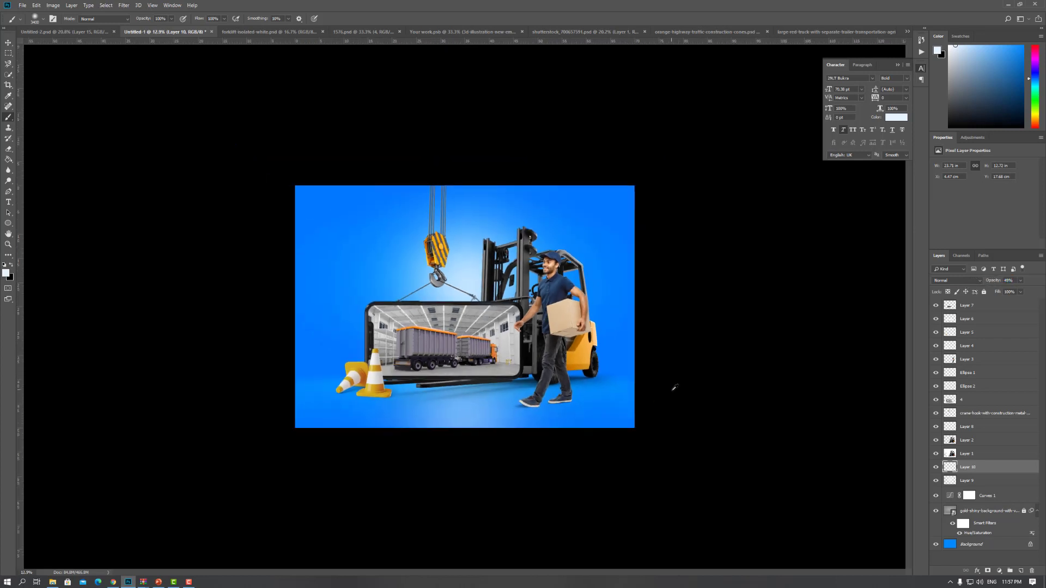
key(ctrl+0)
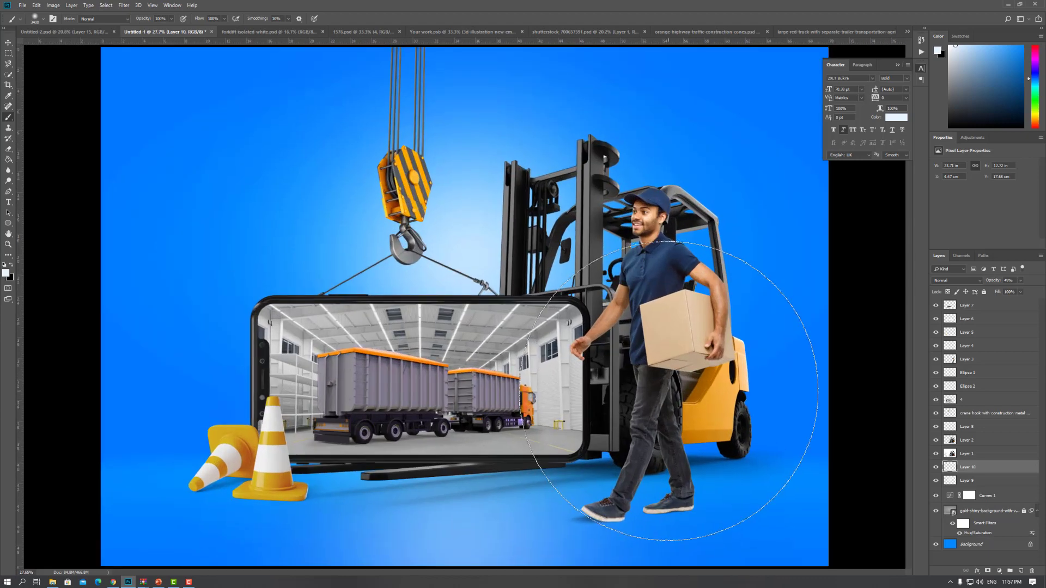
Add a Levels adjustment clipped to the delivery man's Layer 3 and brighten his highlights slightly.
key(v)
click(717, 308)
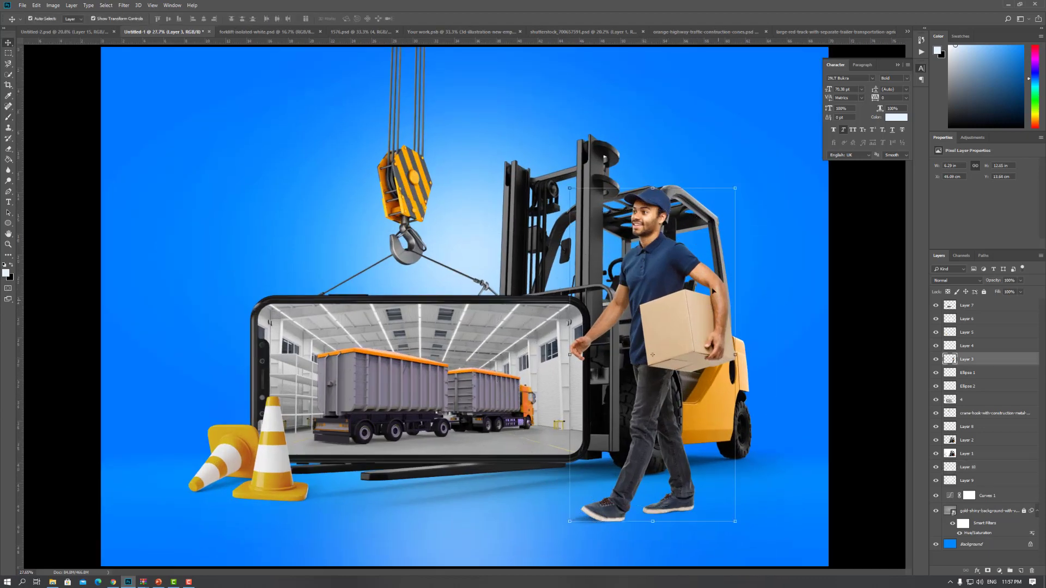
scroll(702, 260, up, 3)
click(998, 569)
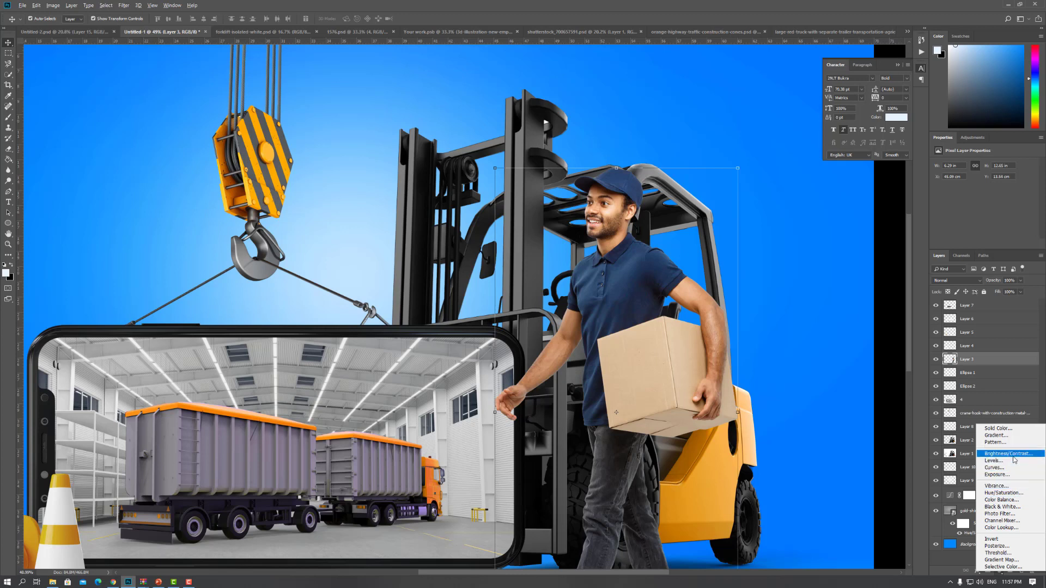
click(1013, 463)
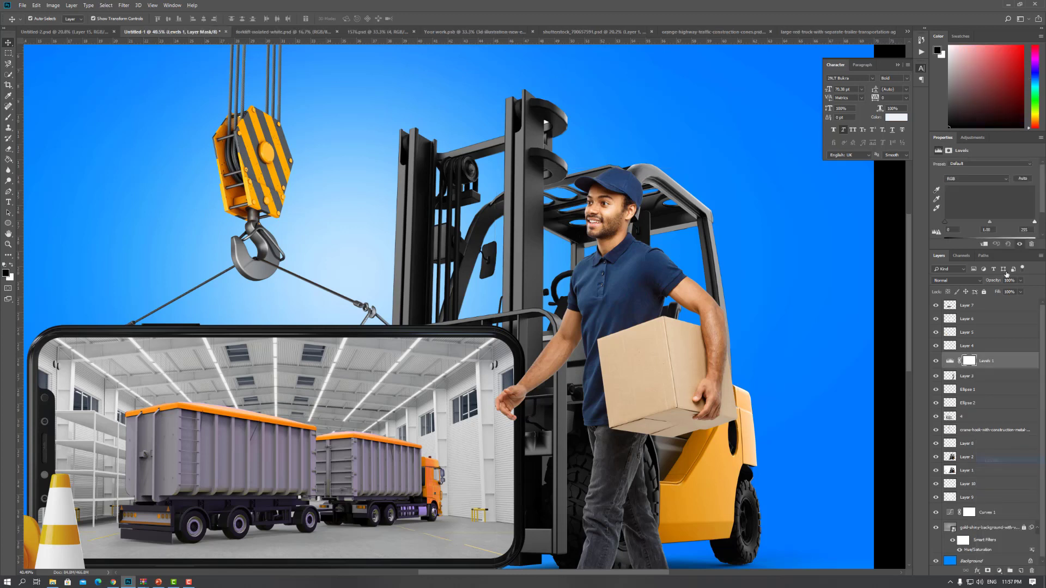
click(984, 244)
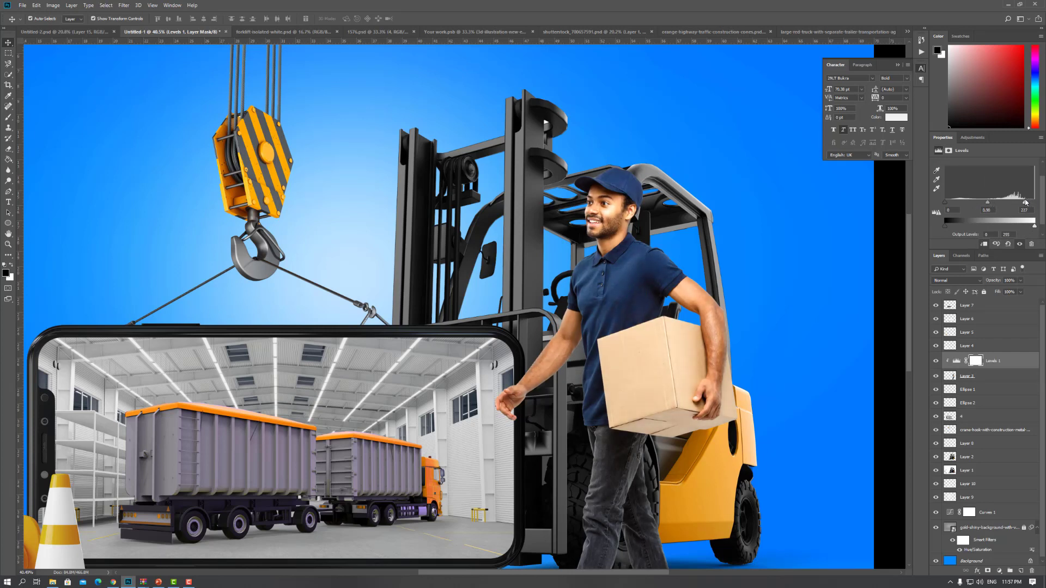
drag(1029, 203, 1029, 203)
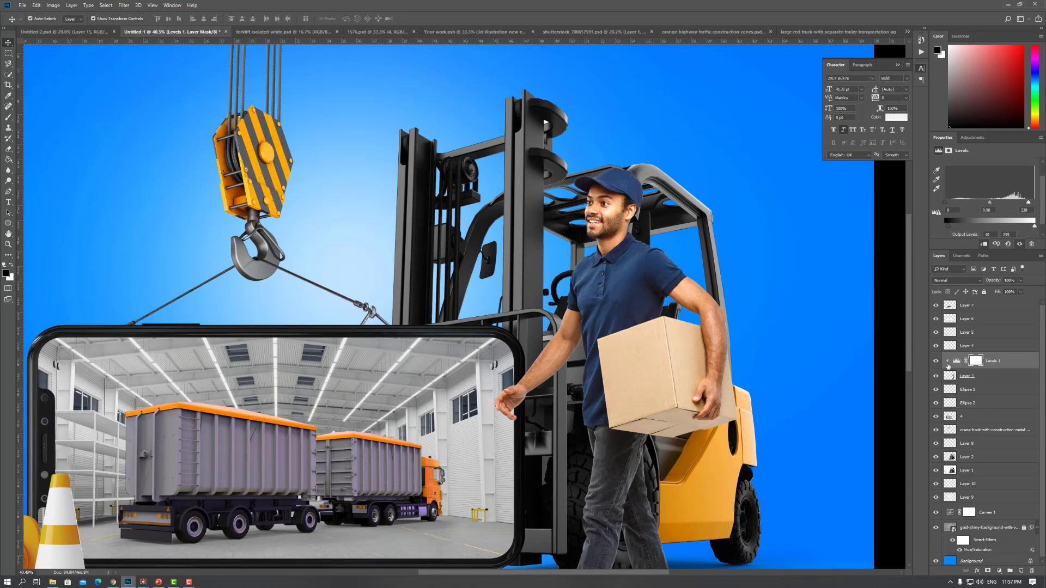
Toggle Levels 1 to compare the man before and after, then reselect his layer.
click(935, 361)
click(934, 361)
scroll(754, 366, down, 3)
scroll(868, 438, up, 1)
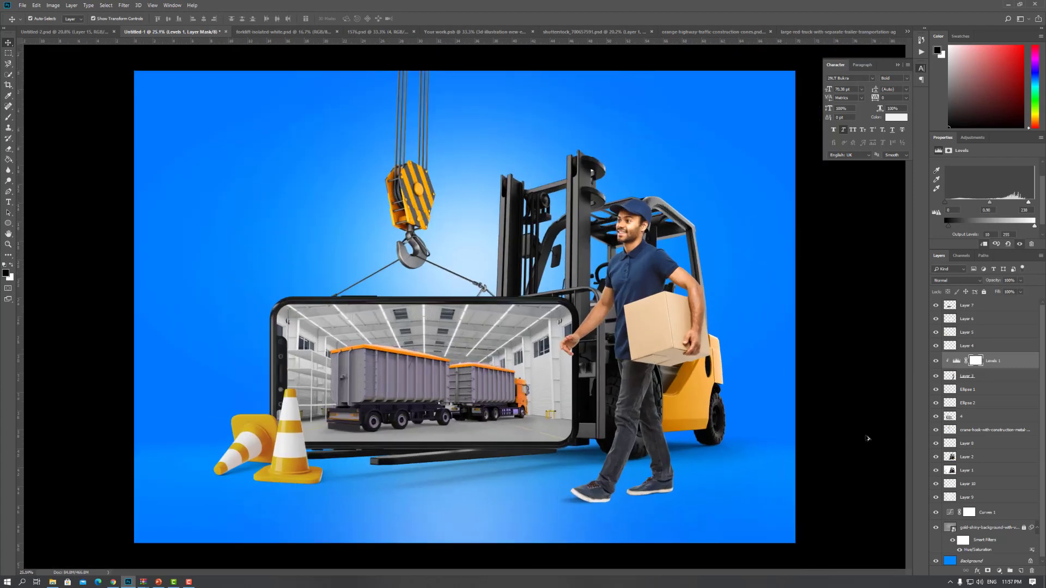
click(1007, 378)
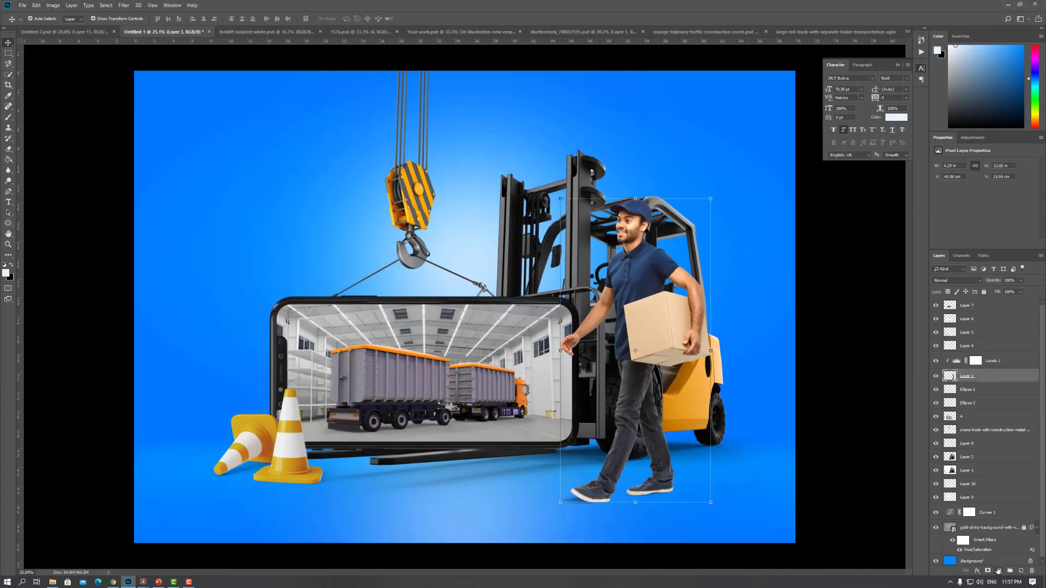
click(999, 570)
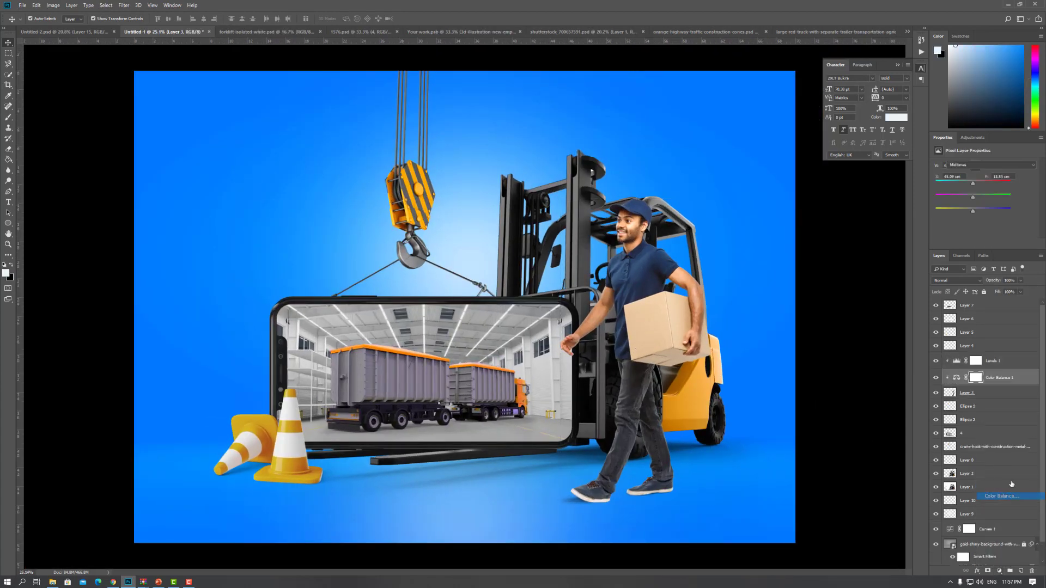
Add Color Balance 1 for the delivery man, nudging Midtones Yellow/Blue slightly toward Blue.
click(1001, 496)
drag(973, 213, 977, 212)
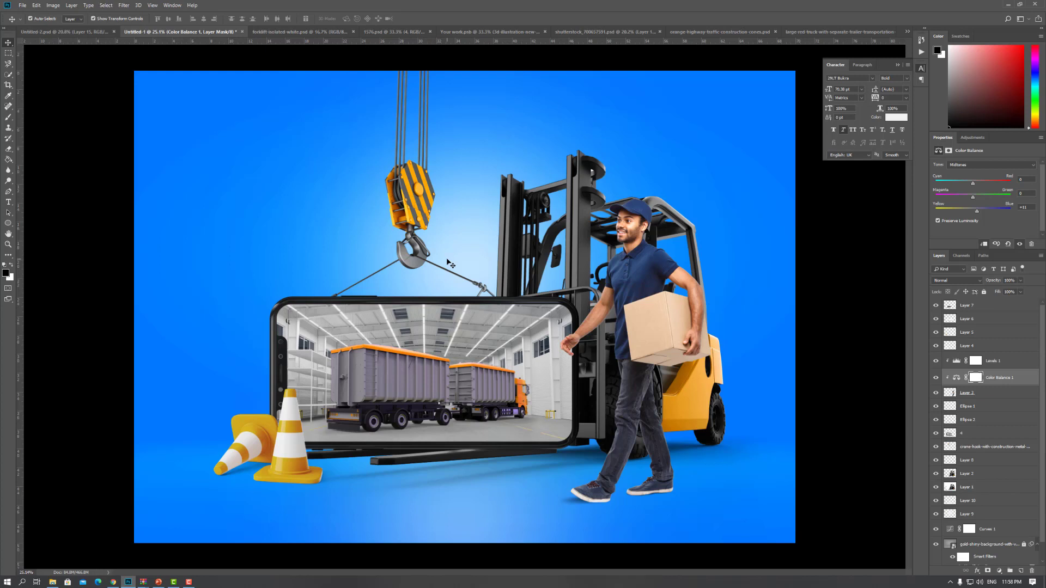
Close the forklift, 1576.psd and traffic cones source images without saving.
click(311, 34)
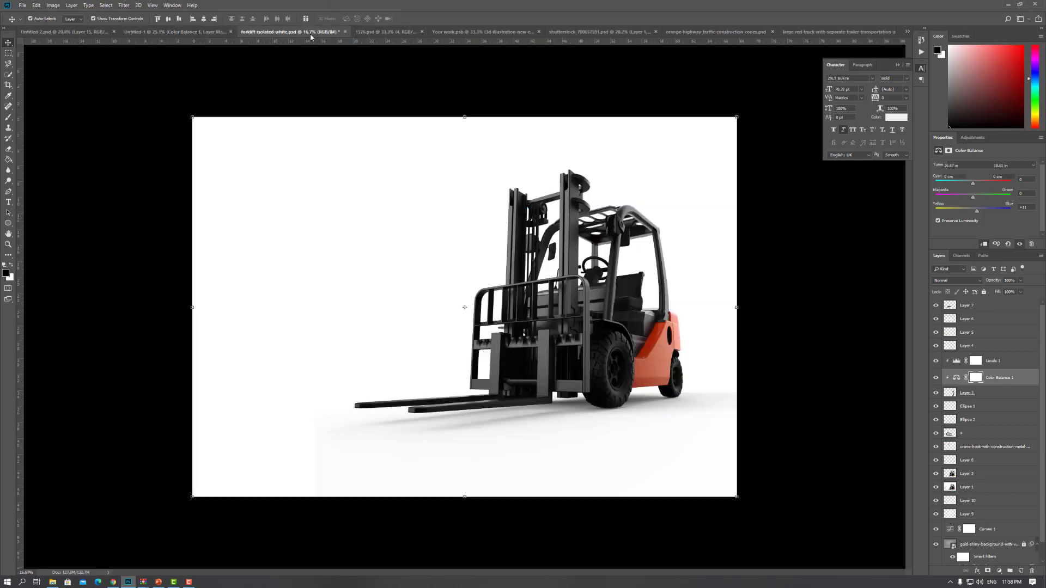
right_click(310, 34)
click(354, 49)
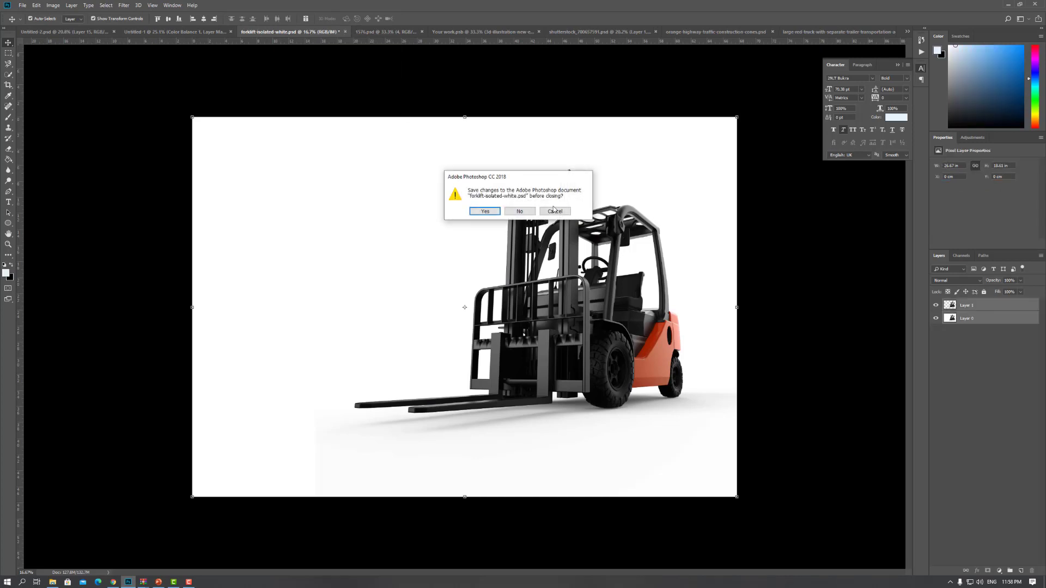
click(520, 212)
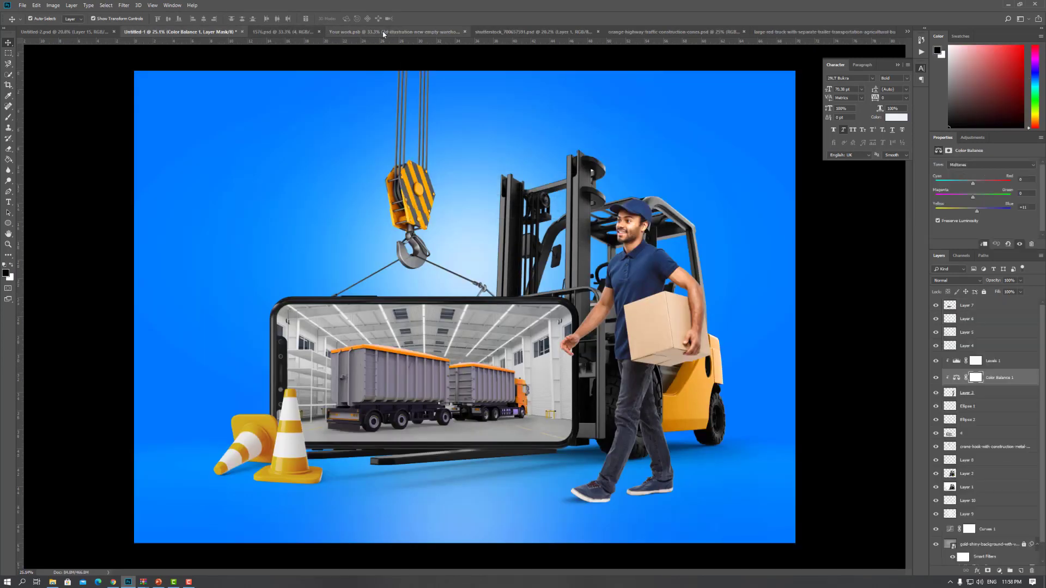
click(319, 32)
click(519, 212)
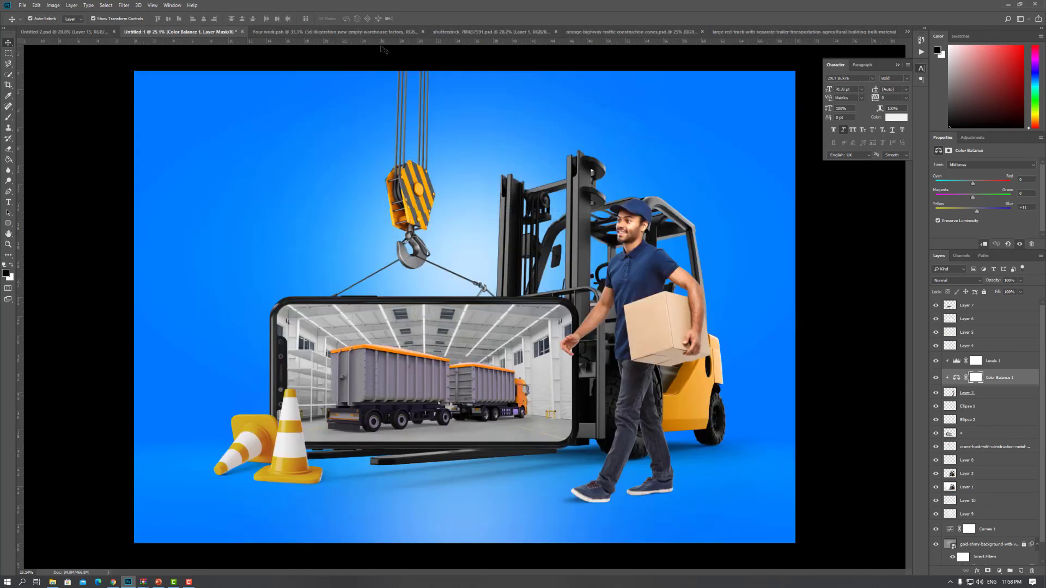
click(432, 31)
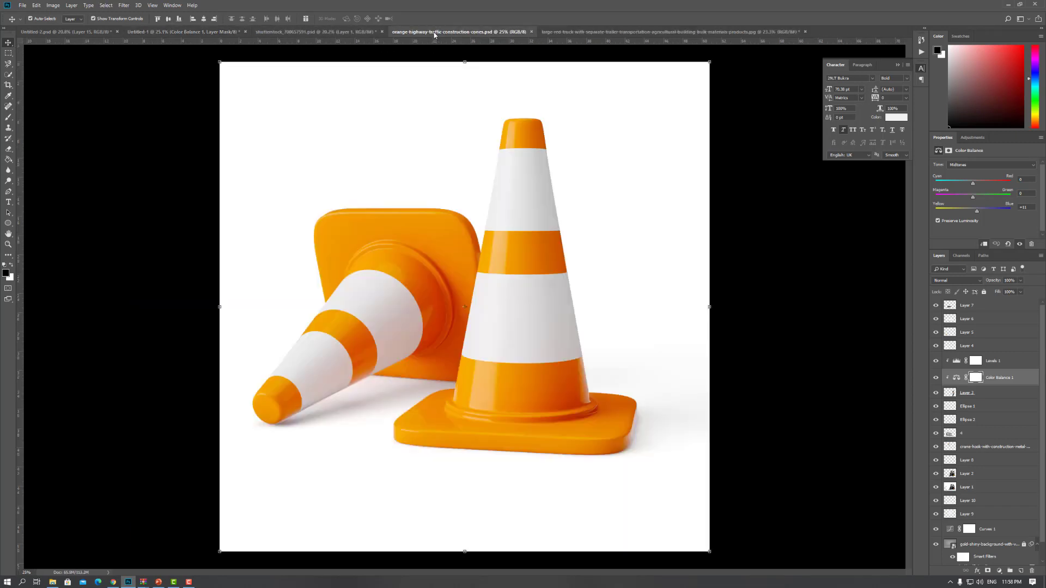
key(ctrl+w)
Close the truck and shutterstock source images without saving.
click(467, 31)
right_click(468, 35)
click(487, 50)
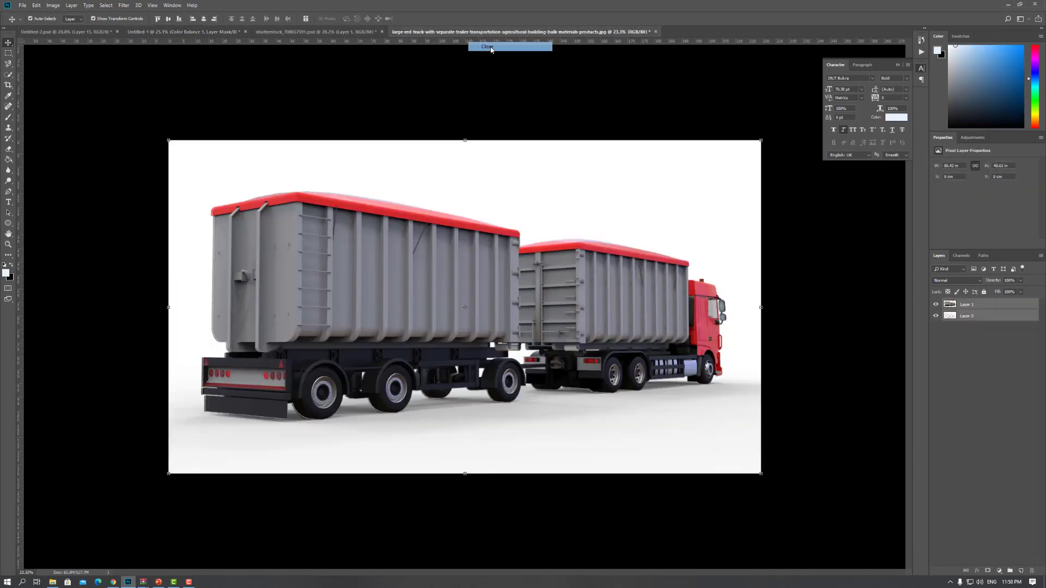
click(522, 211)
right_click(367, 35)
click(388, 50)
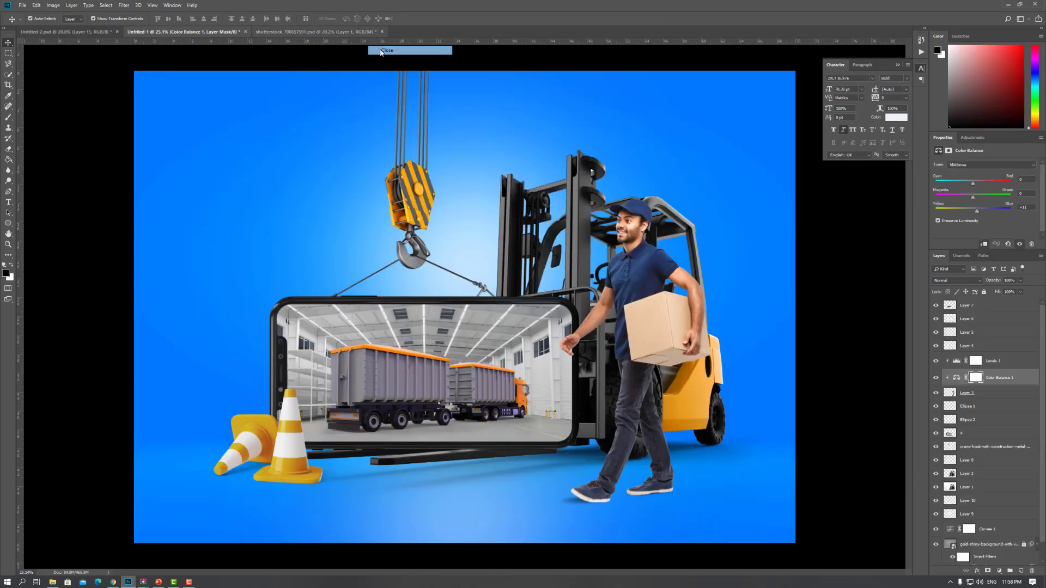
click(521, 211)
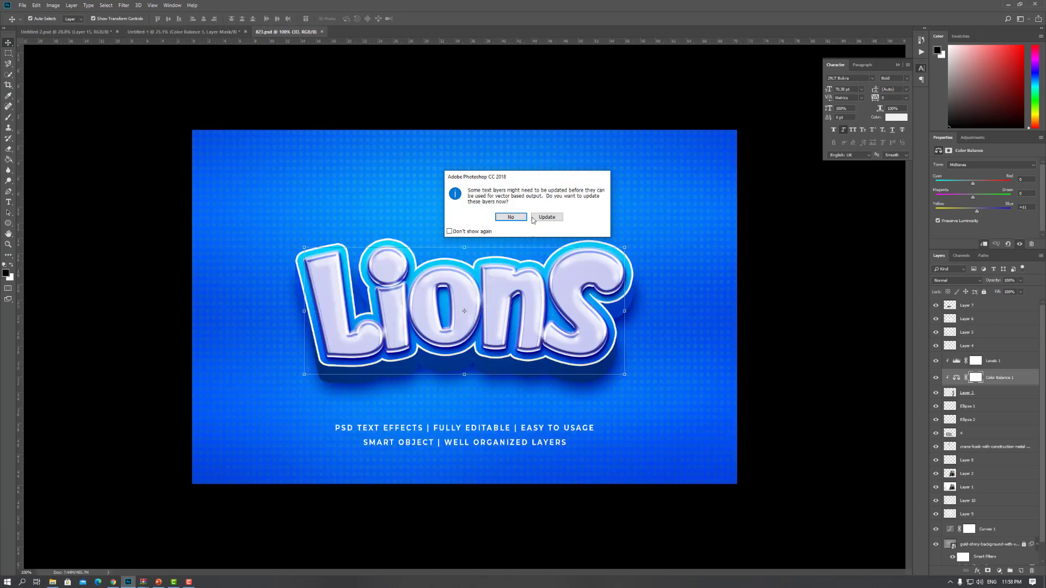
Update the 823.psd template, delete its HIGHLIGHT, DECORATION and BG groups, and open REPLACE YOUR TEXT.
click(546, 217)
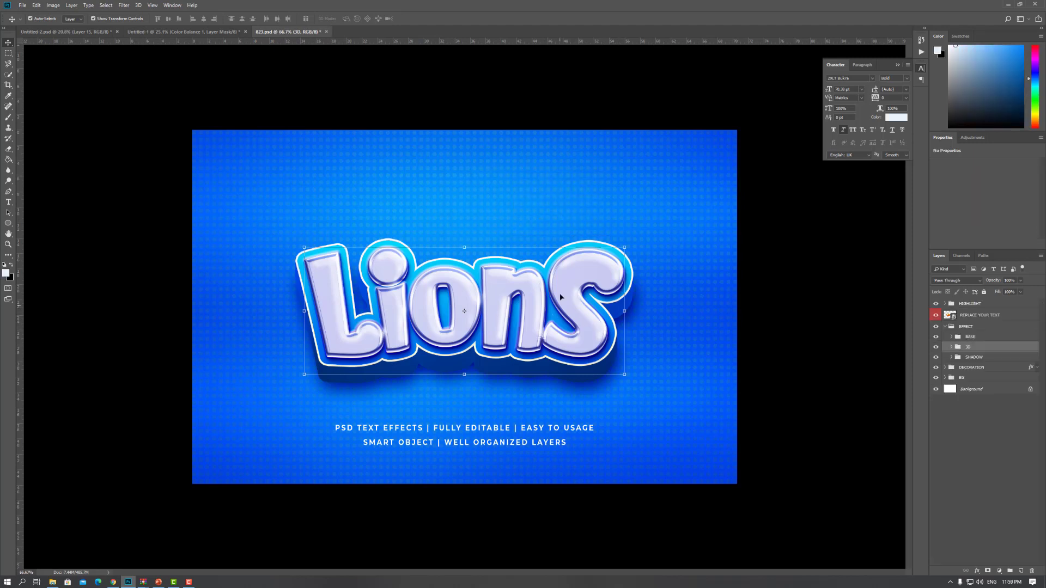
click(571, 433)
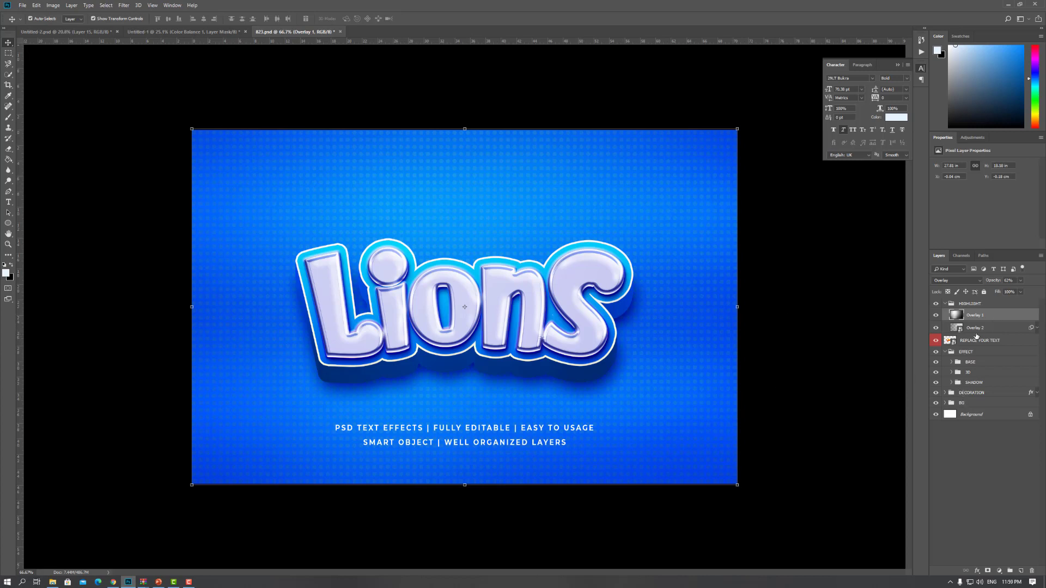
click(962, 304)
key(Delete)
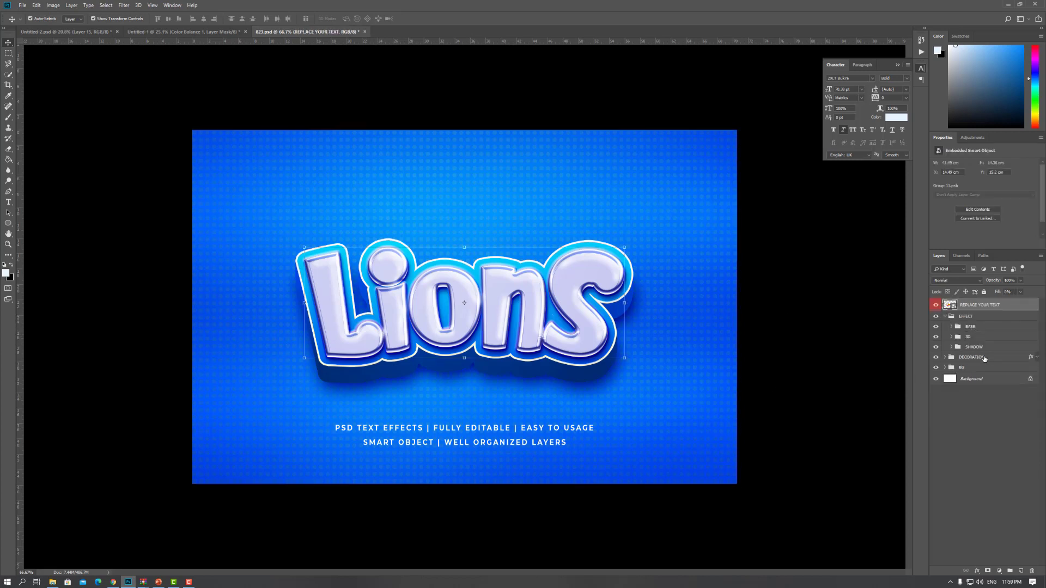
click(974, 357)
key(Delete)
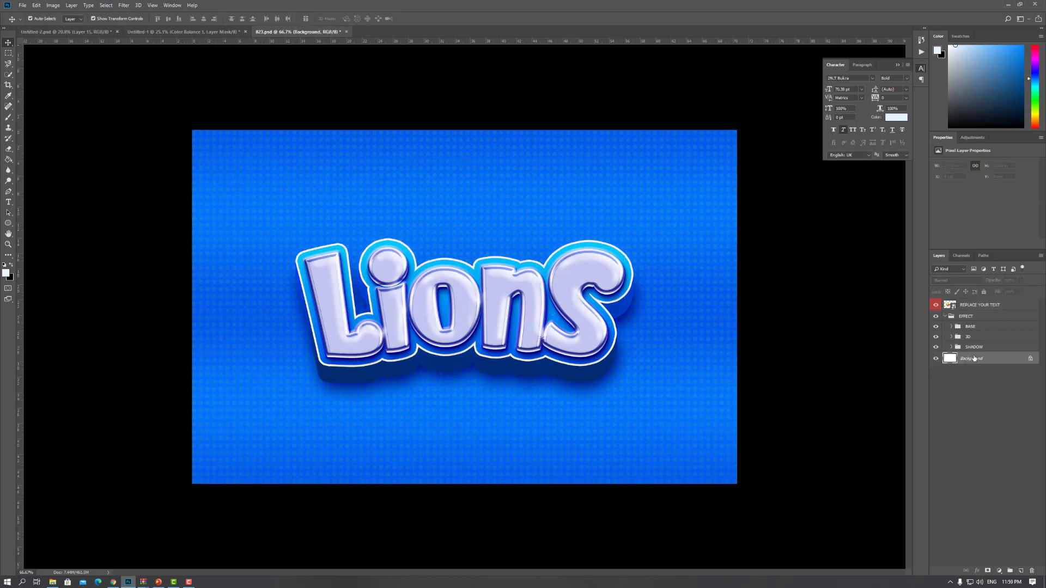
key(Delete)
double_click(950, 305)
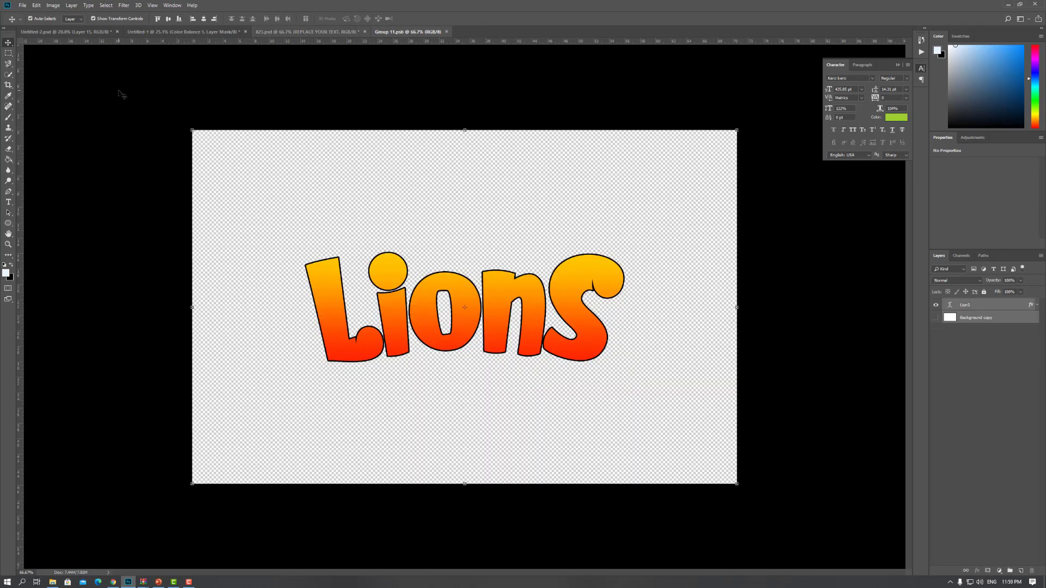
Replace the template word LionS with 'logistics' in Group 11.psb.
click(63, 33)
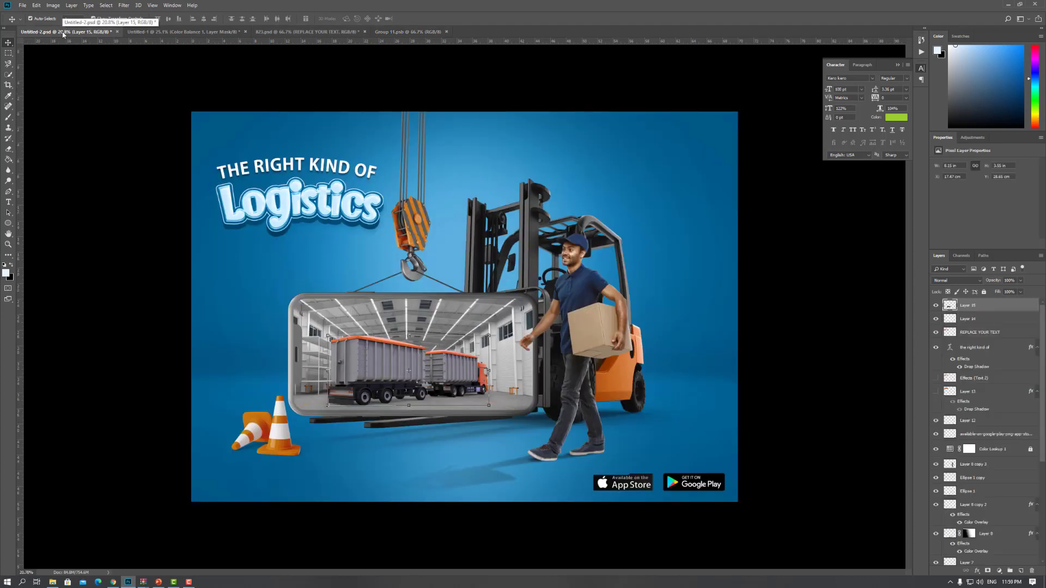
click(407, 32)
key(t)
click(512, 307)
key(ctrl+a)
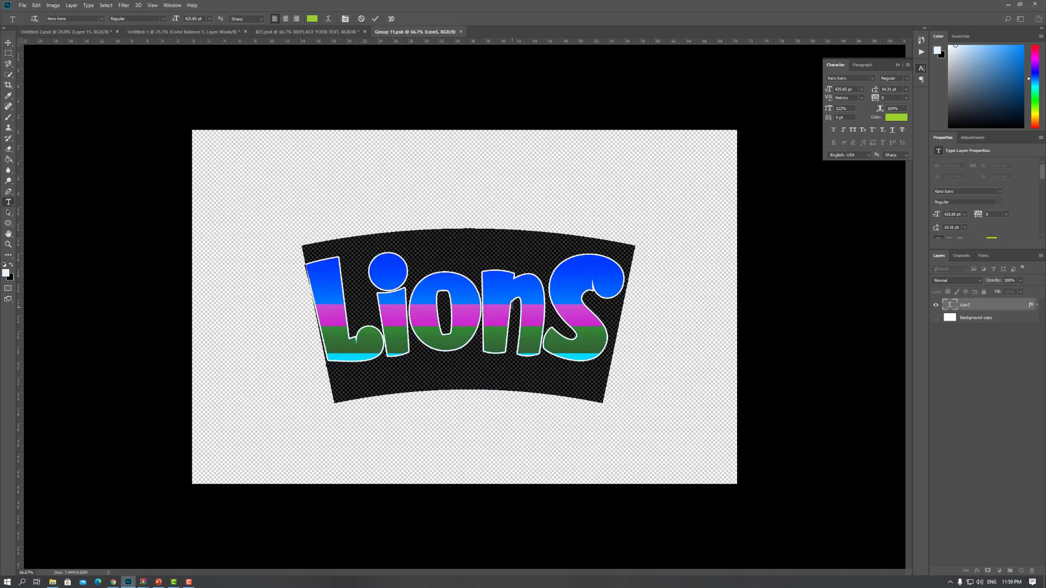
text(log)
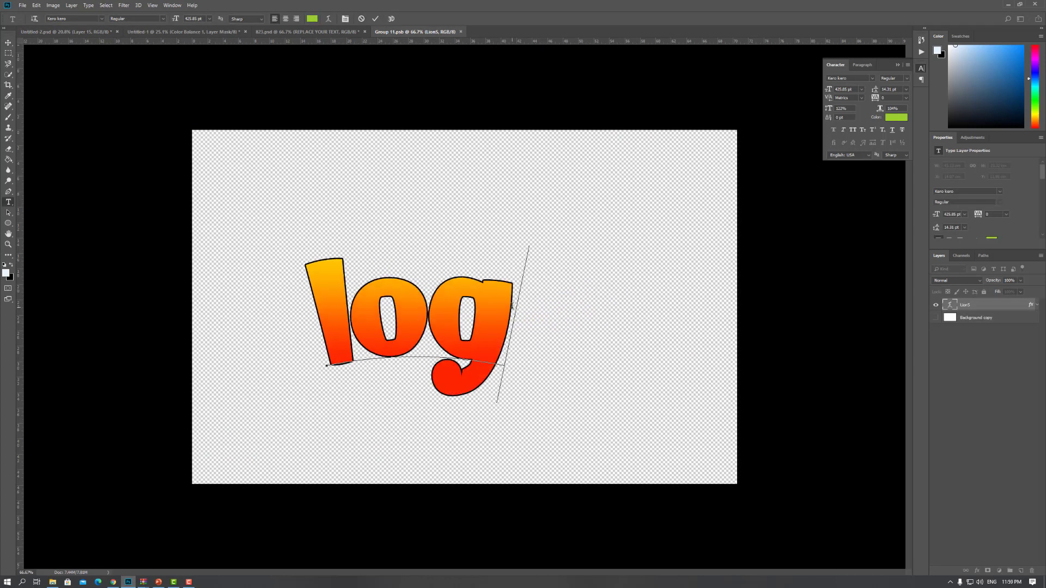
text(iari)
key(BackSpace)
key(BackSpace)
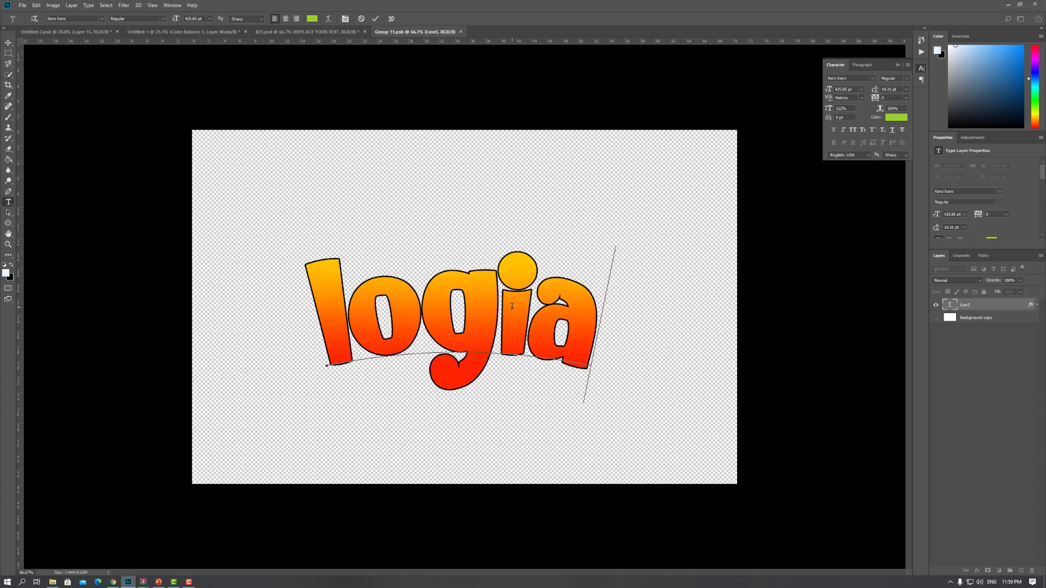
key(BackSpace)
text(ari)
key(BackSpace)
key(BackSpace)
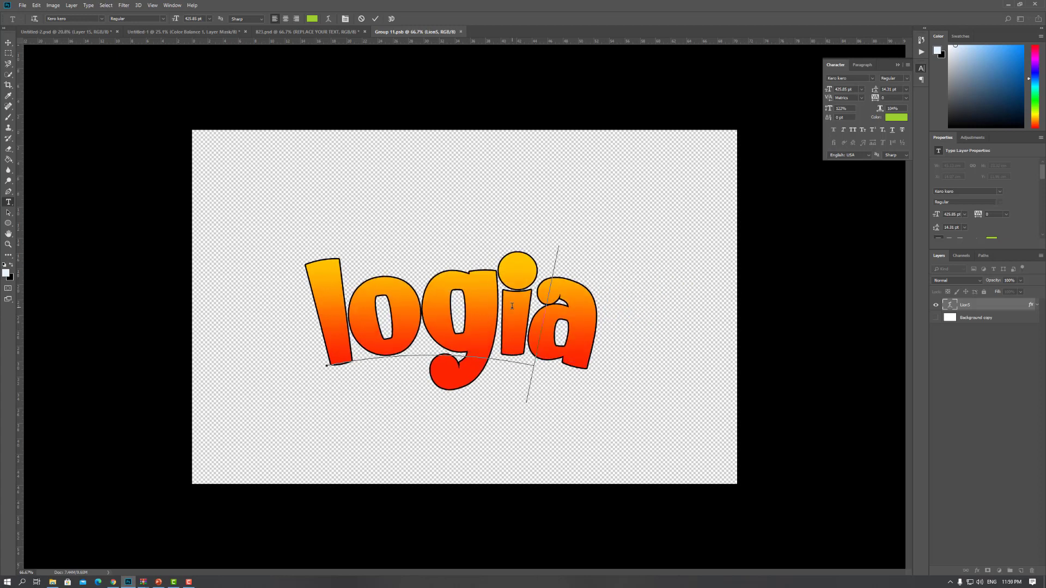
key(BackSpace)
text(stics)
click(8, 42)
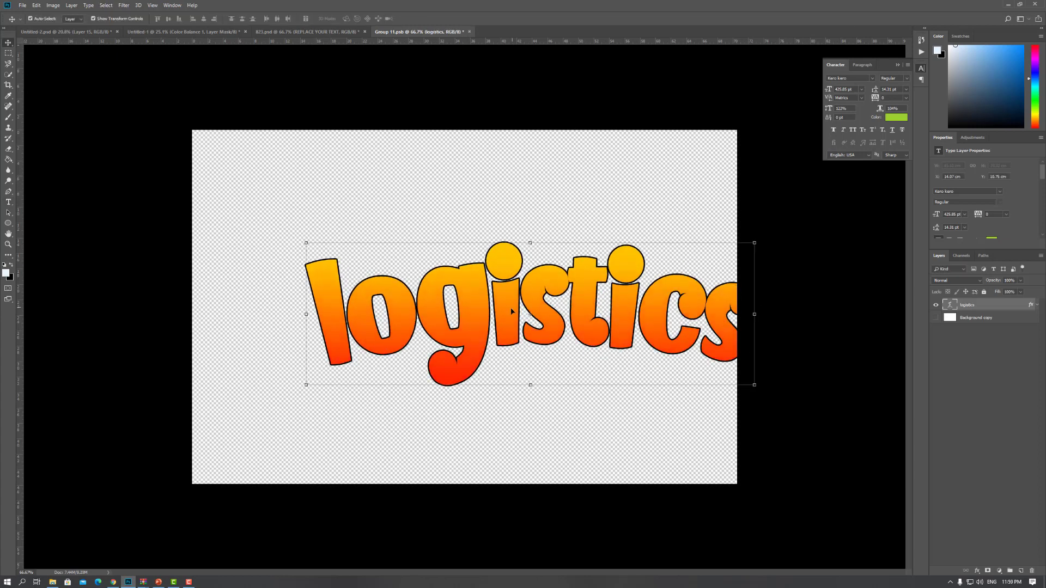
Move the logistics text left, scale it larger across the canvas, and save Group 11.psb.
drag(502, 311, 437, 317)
drag(706, 411, 676, 376)
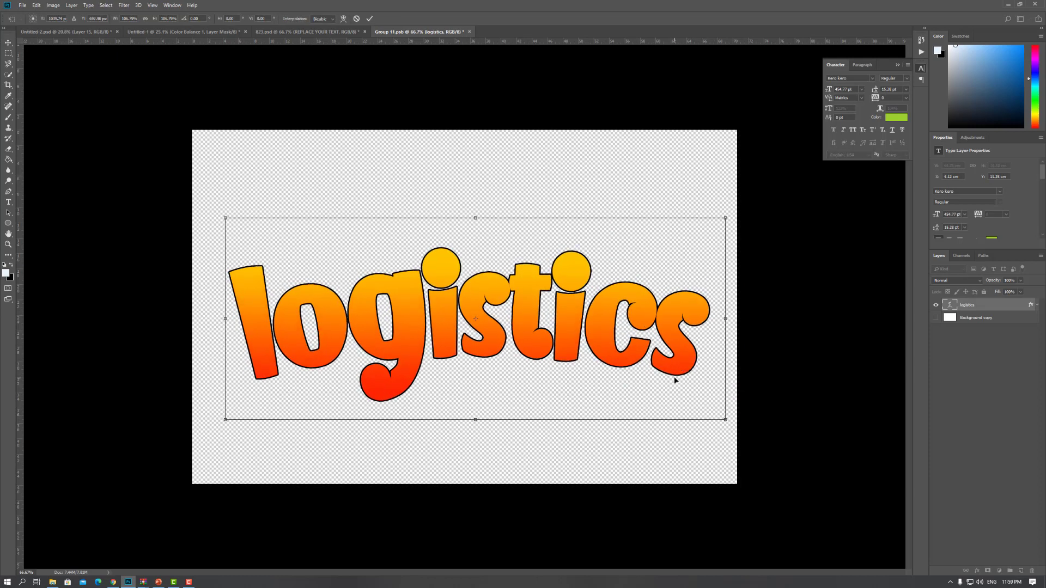
key(Return)
key(ctrl+s)
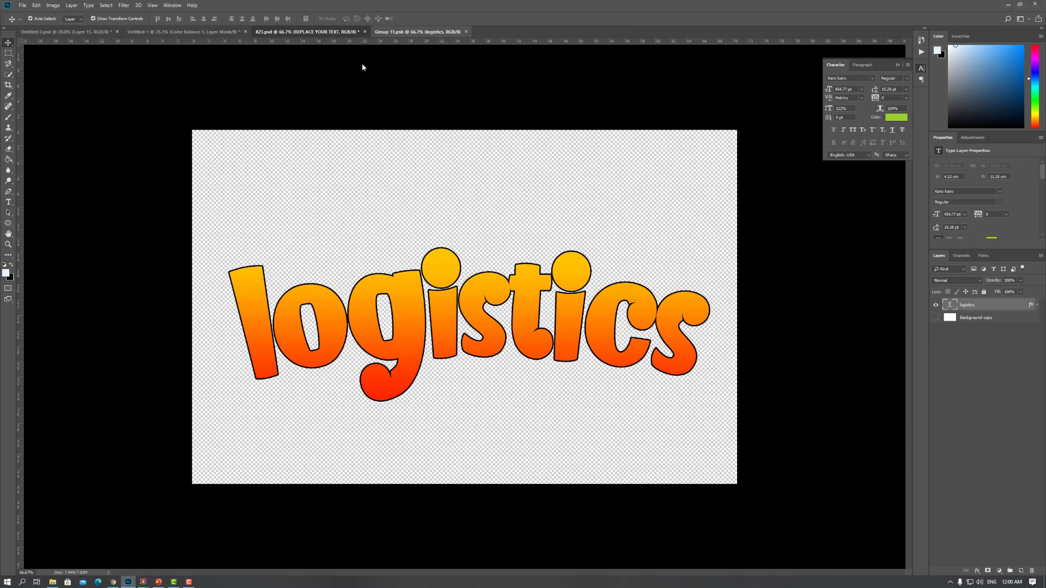
Merge the 823.psd template's text layers and drag the 3D logistics text into Untitled-1.
key(ctrl+shift+Tab)
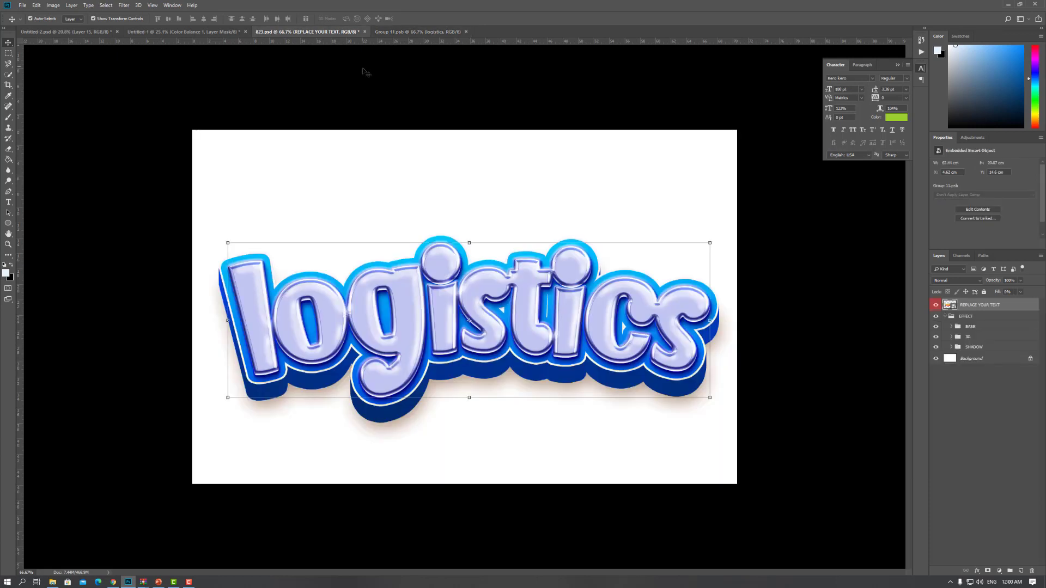
key(ctrl+alt+a)
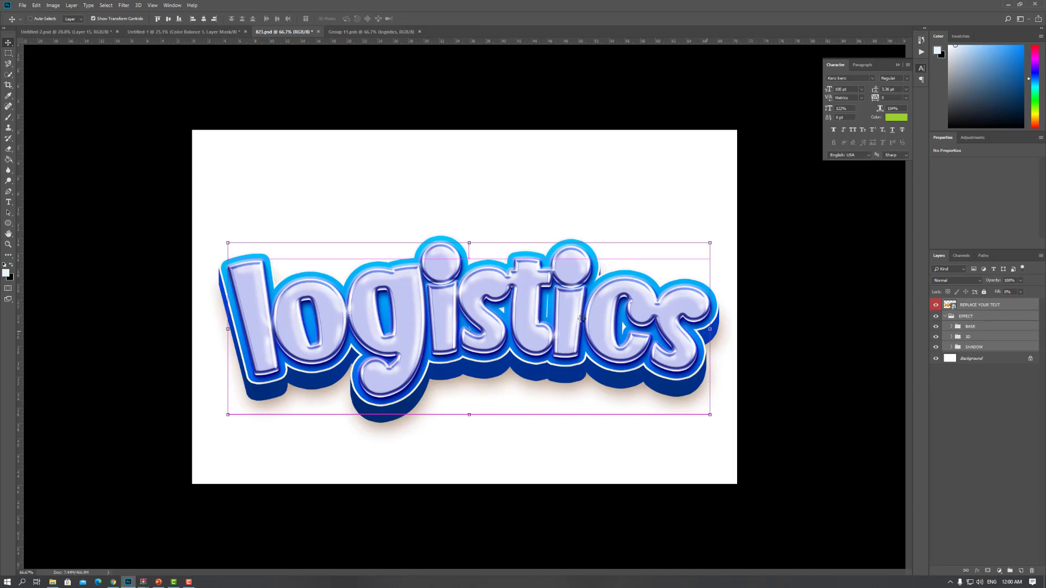
key(ctrl+e)
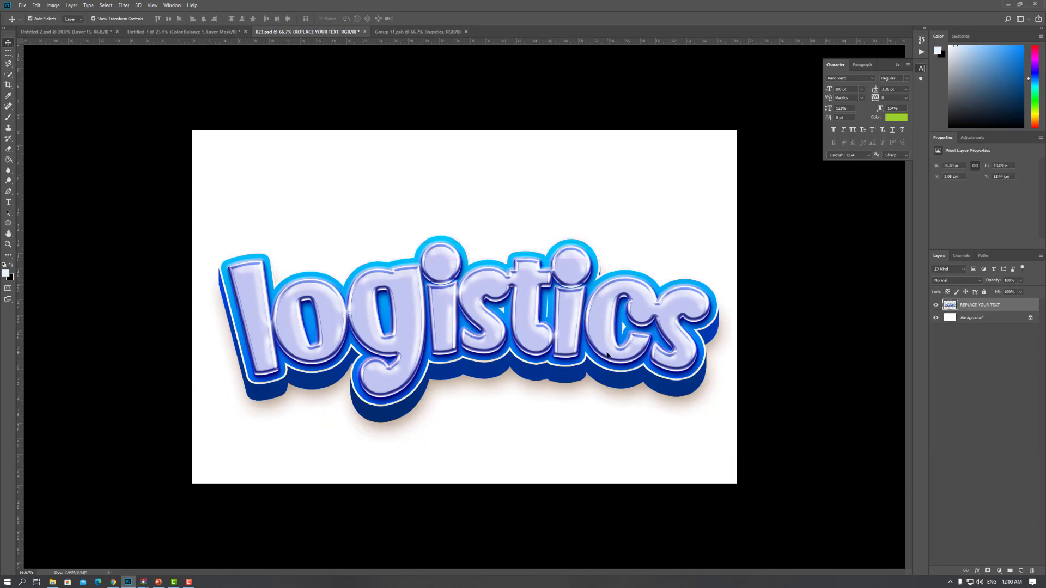
mouse_move(580, 339)
mouse_down()
mouse_move(189, 32)
mouse_move(265, 169)
mouse_up()
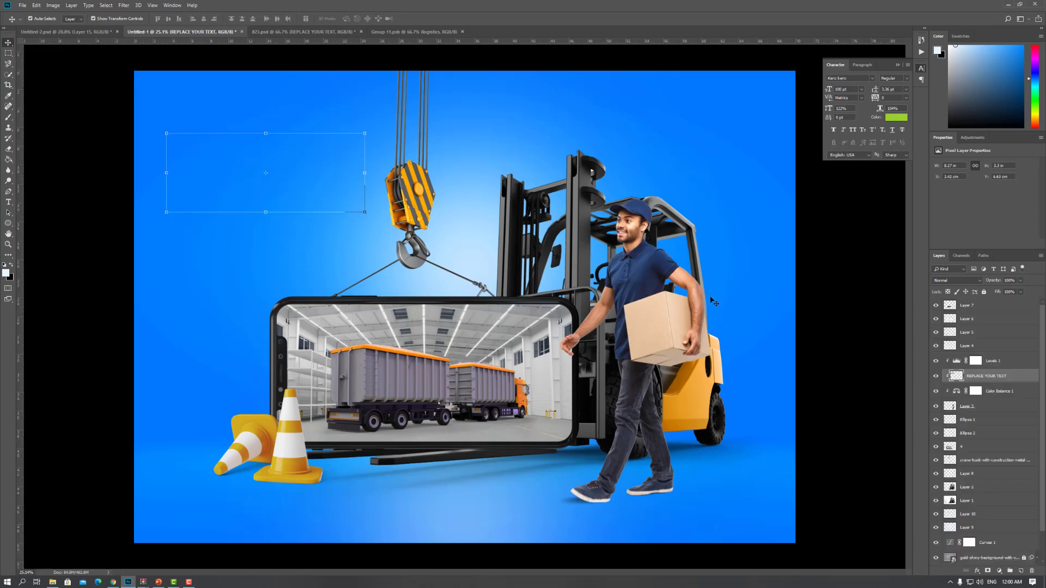
Delete the empty placeholder layer, re-drag the 3D logistics text into Untitled-1, and position it top-left.
key(Delete)
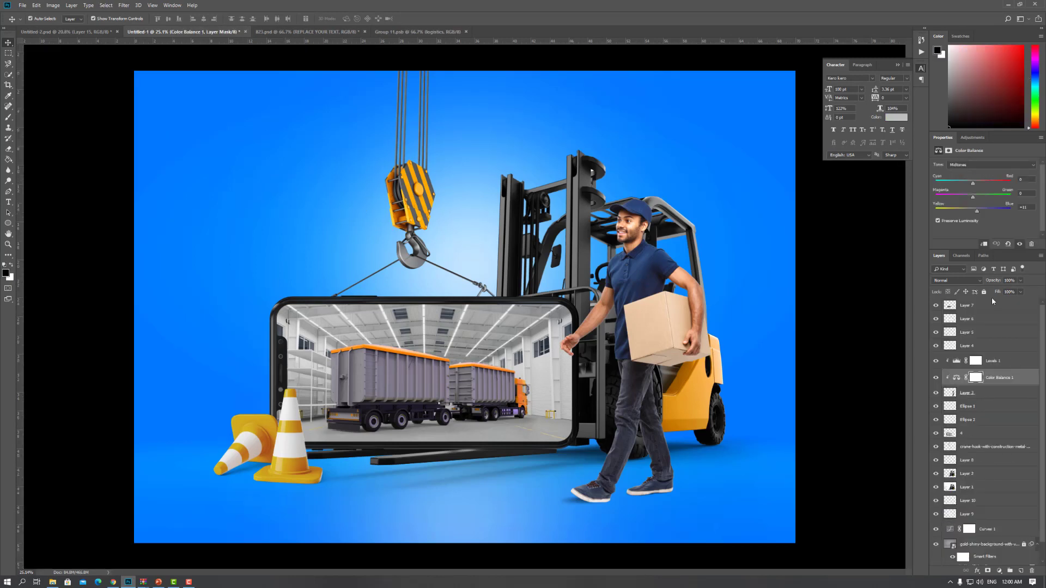
click(990, 308)
click(402, 31)
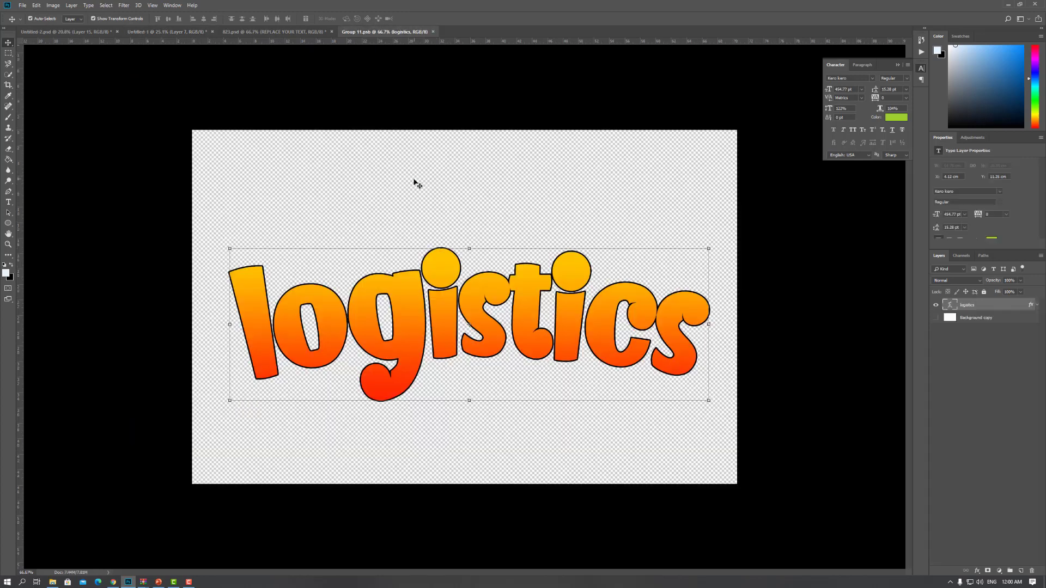
click(275, 32)
drag(338, 229, 272, 185)
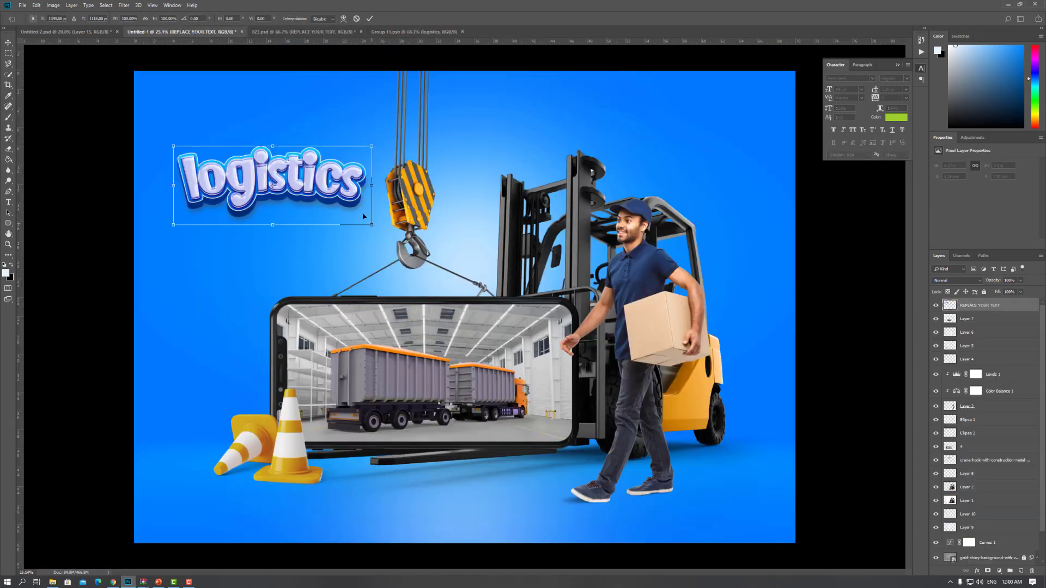
drag(354, 194, 350, 207)
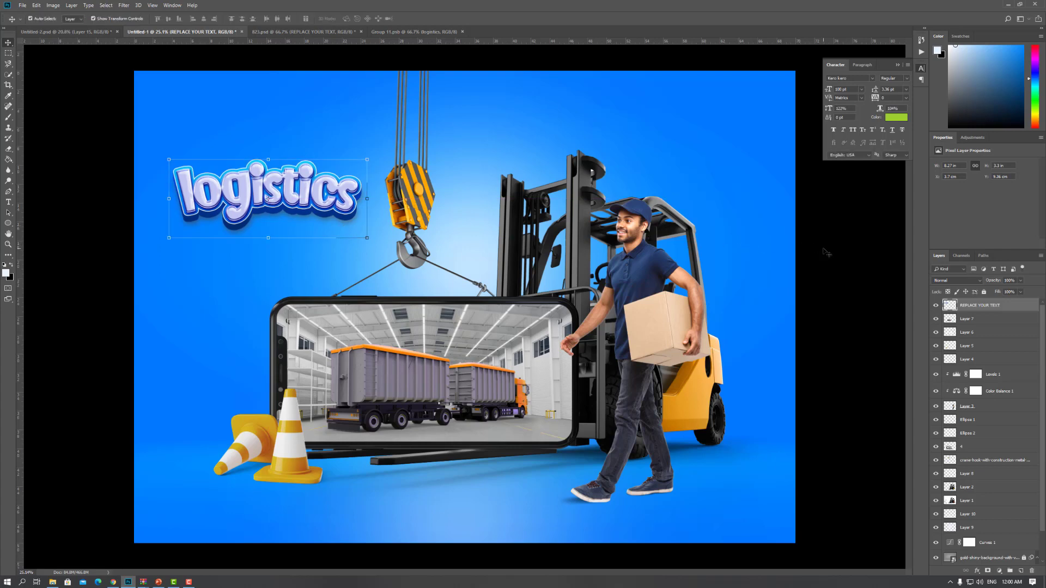
click(825, 251)
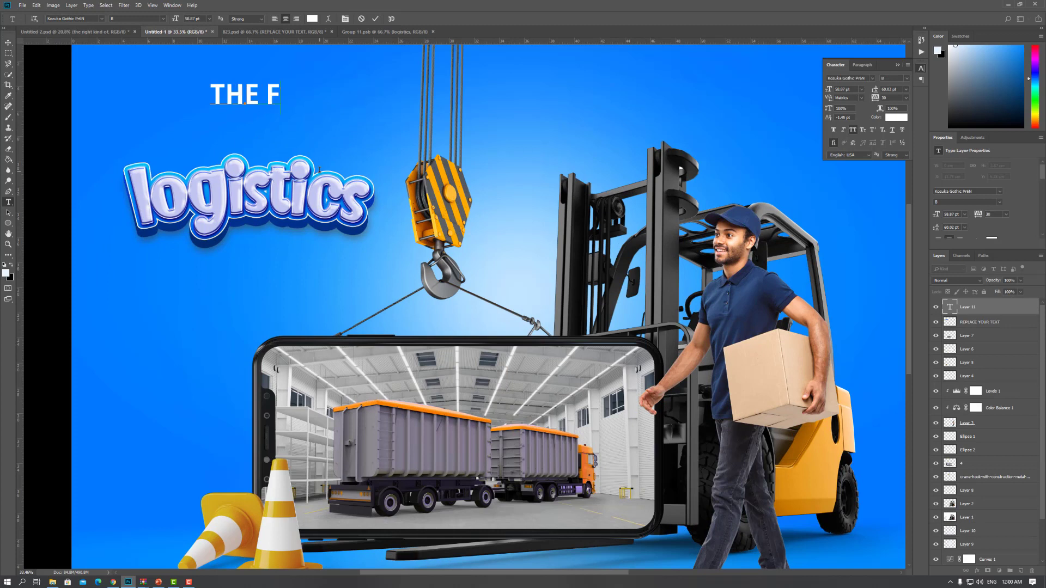
Finish typing 'THE RIGHT KIND OF' and move the line down toward the headline.
key(BackSpace)
text(T)
key(BackSpace)
text(RIG)
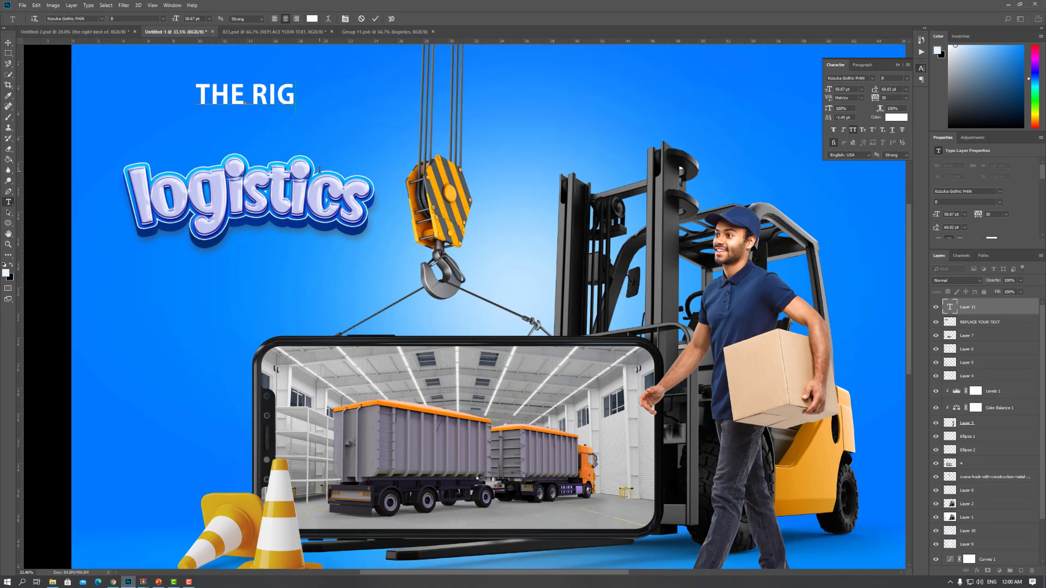
text(HT KIND OF)
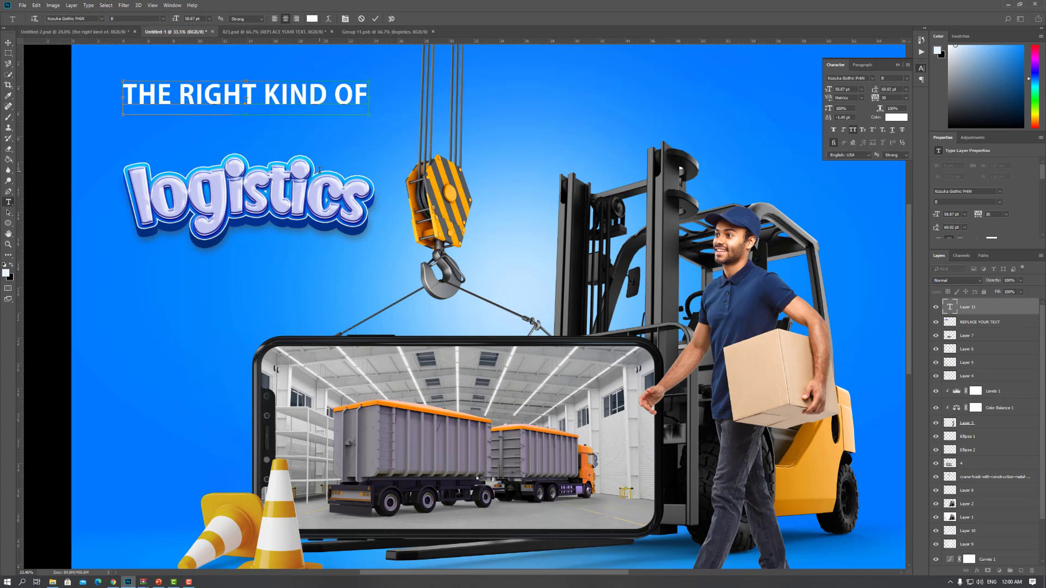
key(ctrl+a)
drag(347, 106, 349, 136)
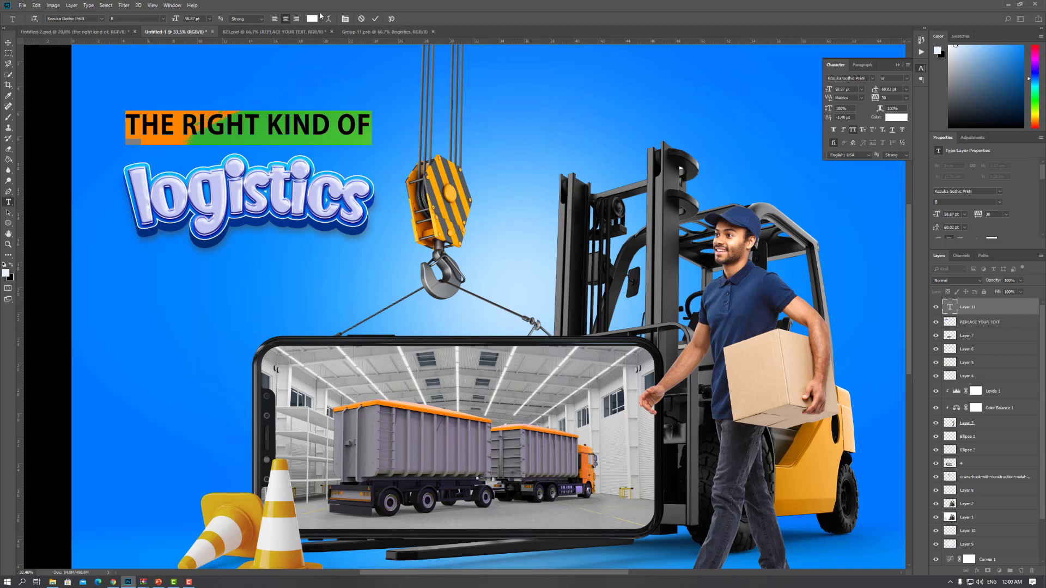
Warp the text into an Arc and place the app store badges at the bottom right.
click(329, 19)
click(492, 161)
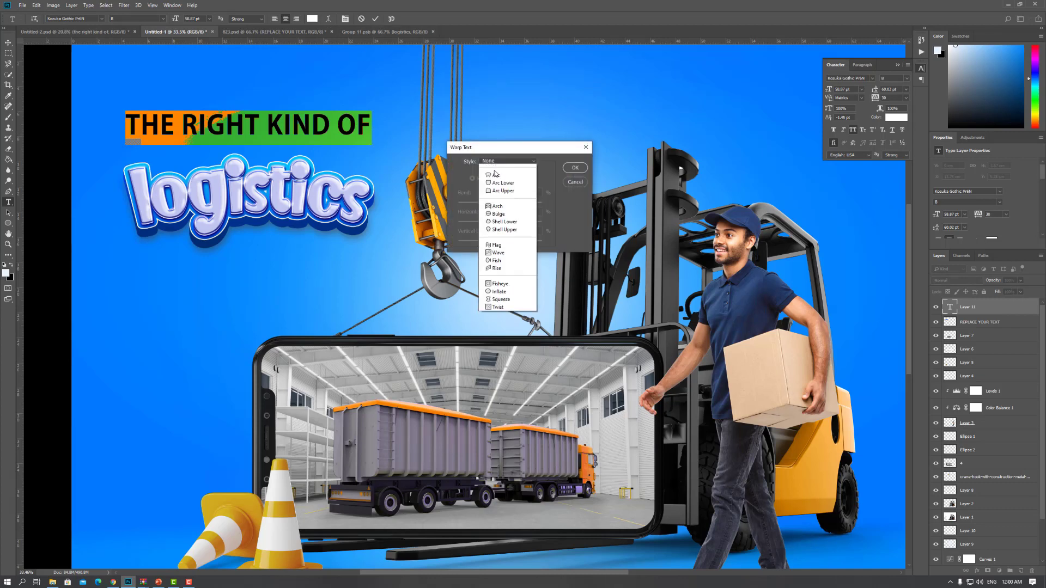
click(499, 180)
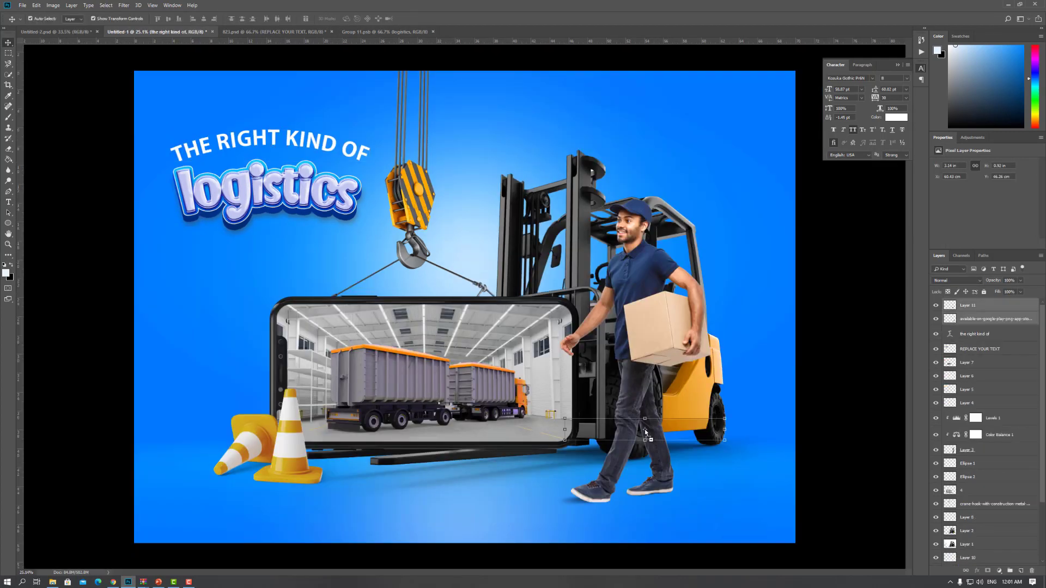
drag(685, 433, 724, 523)
Switch the badge layer's blend mode from Normal to Screen, then Lighten, dropping the black backing.
scroll(713, 493, up, 3)
scroll(714, 492, down, 2)
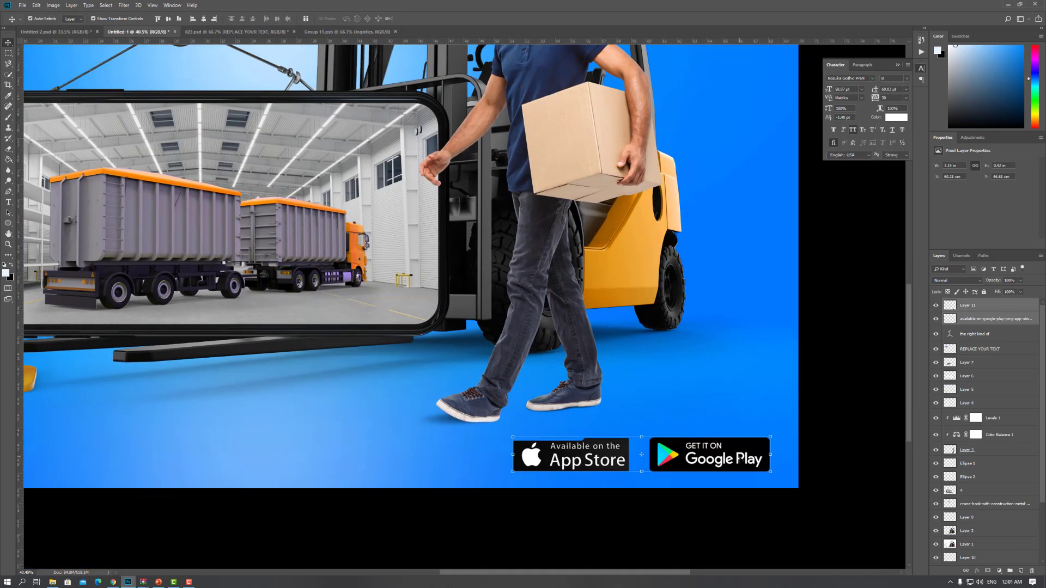
scroll(735, 479, down, 1)
scroll(762, 468, up, 1)
scroll(798, 459, up, 2)
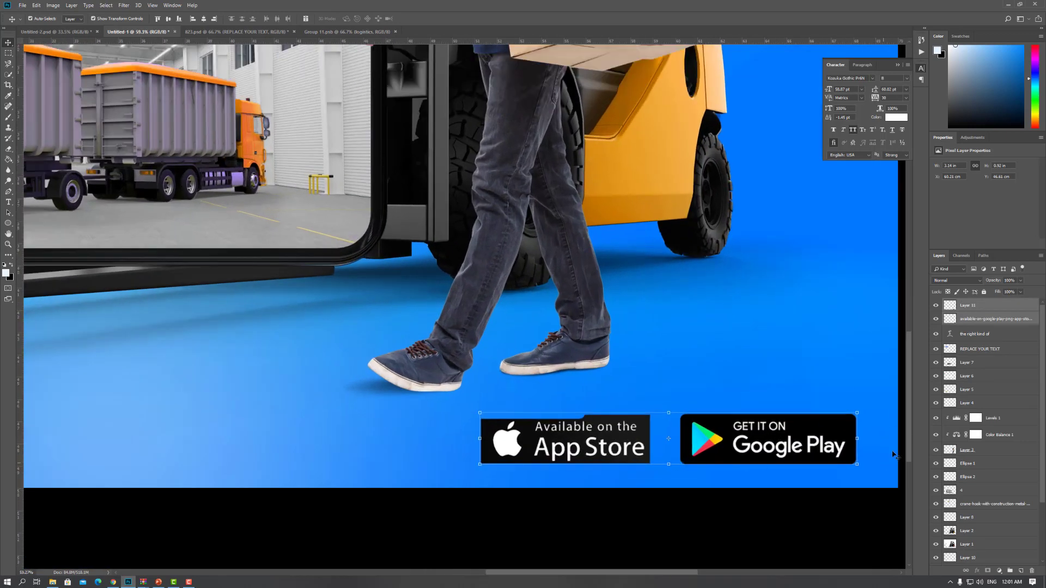
click(954, 280)
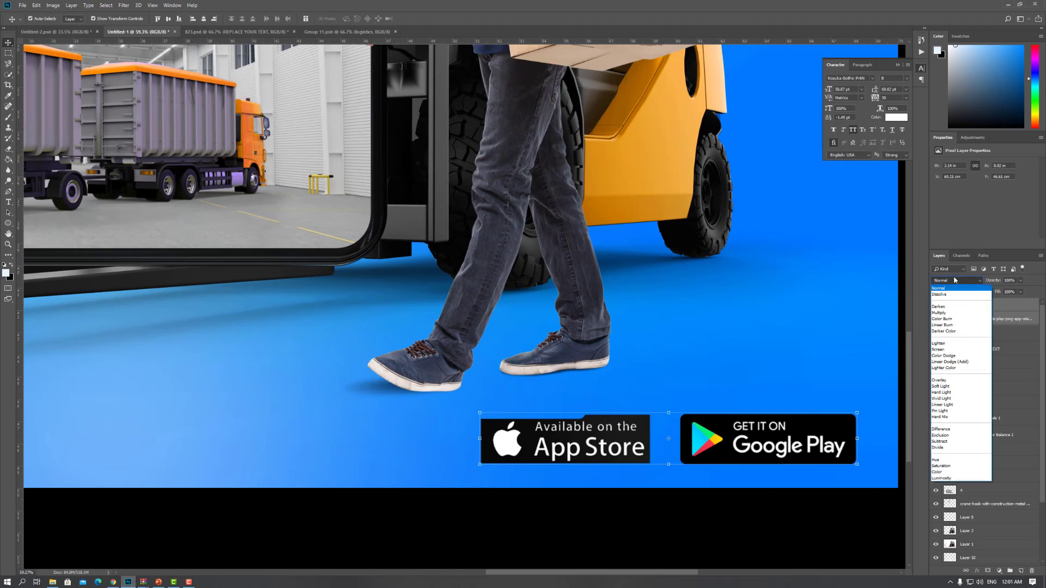
click(956, 350)
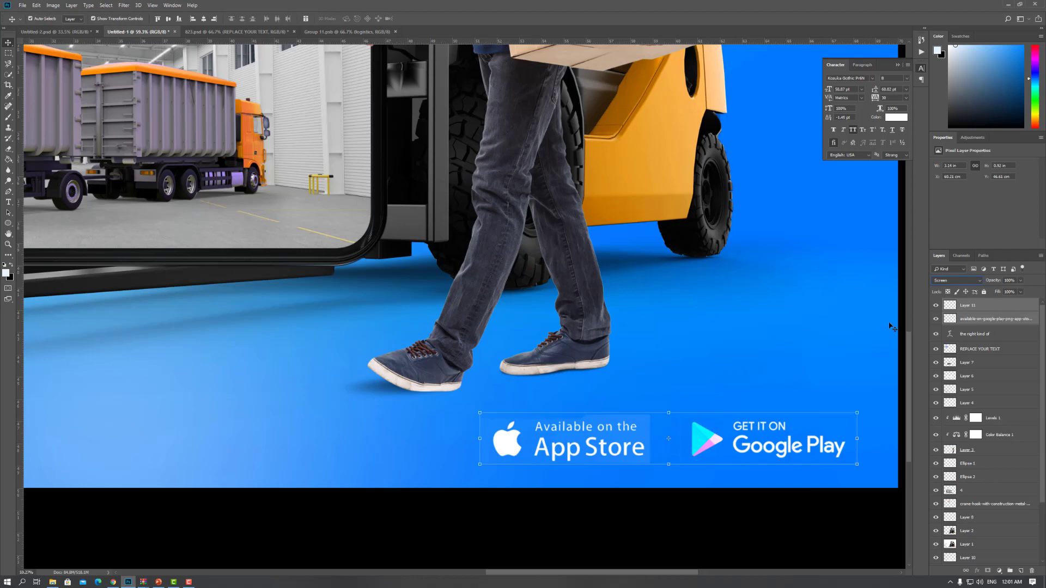
key(Up)
click(806, 502)
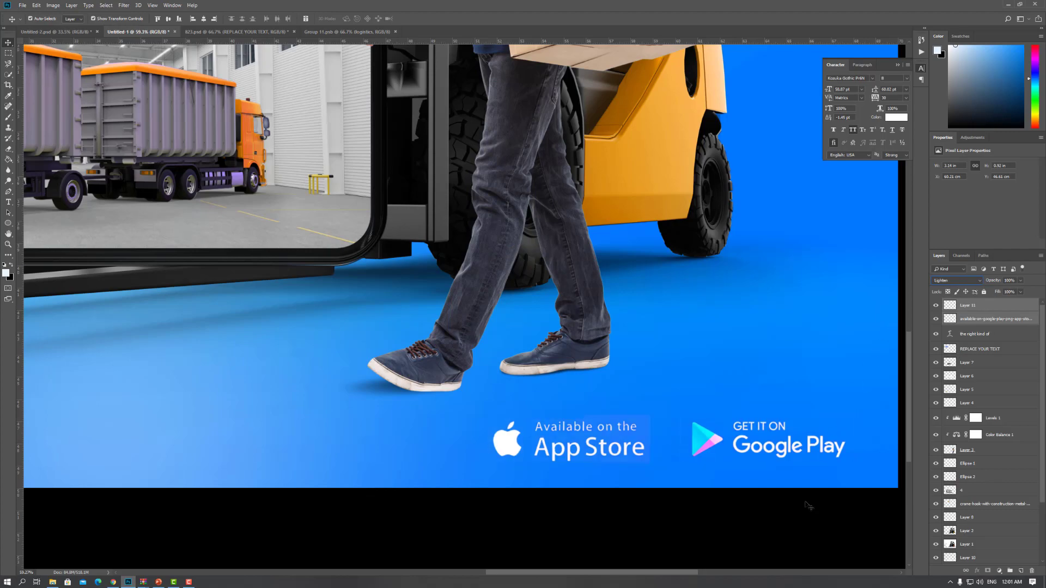
drag(806, 502, 715, 549)
scroll(715, 549, up, 3)
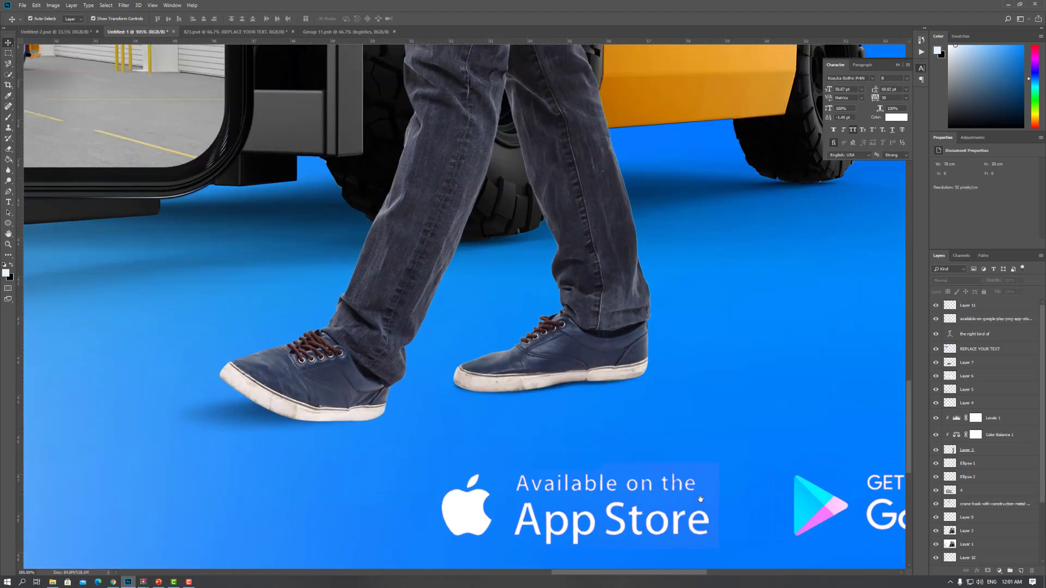
Draw a rounded rectangle over the App Store badge with 6% fill.
right_click(8, 226)
click(49, 232)
drag(424, 408, 648, 484)
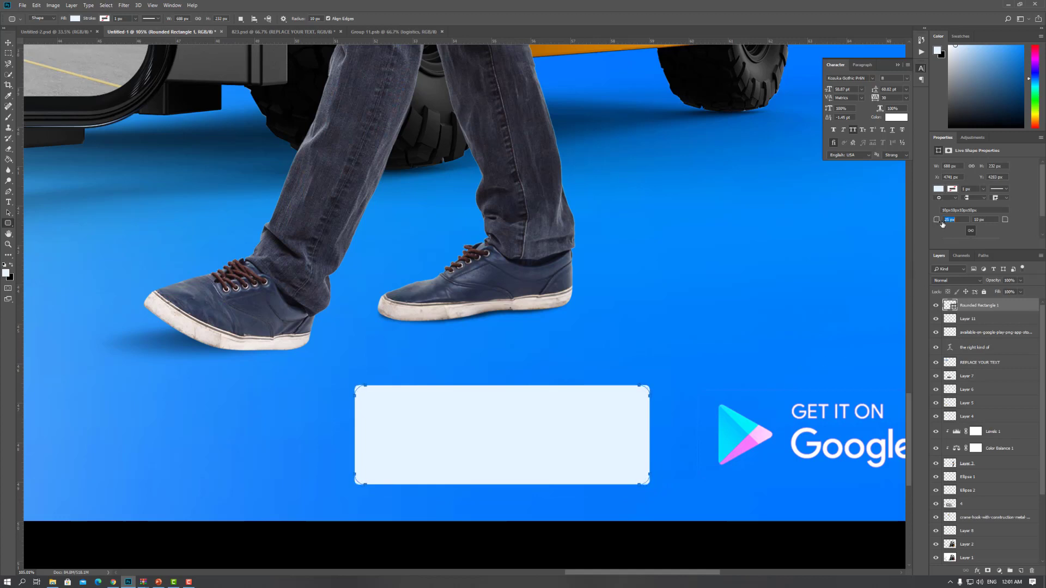
text(6)
text(25)
key(Return)
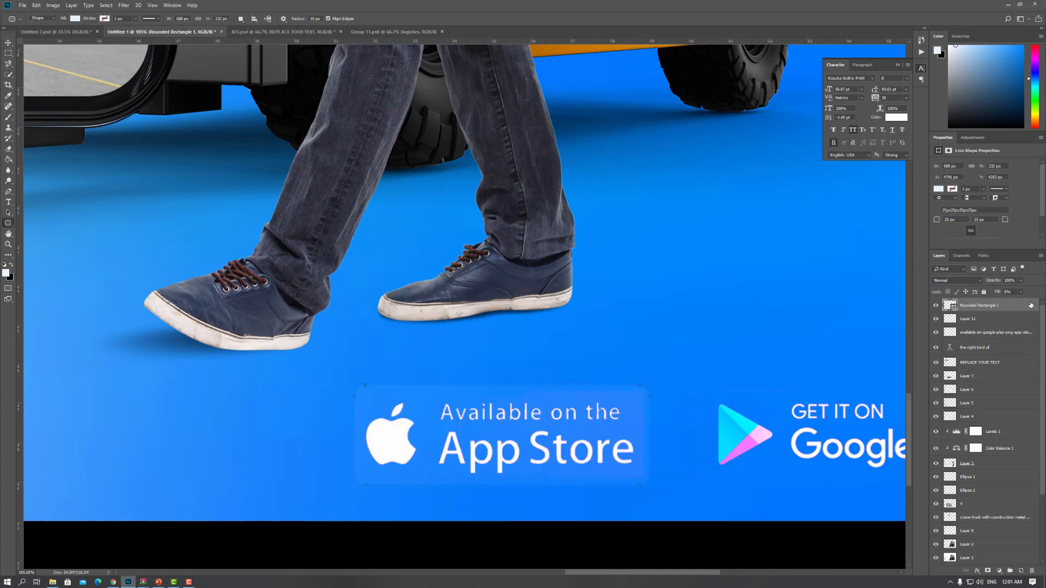
Give the rounded rectangle a white Stroke layer style.
double_click(1028, 305)
key(Escape)
double_click(1019, 306)
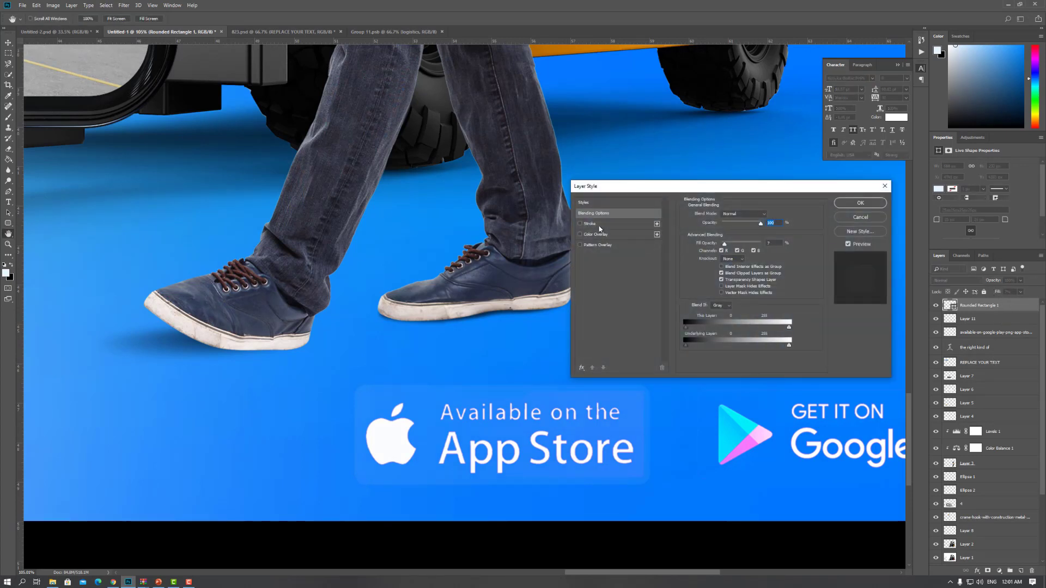
click(599, 226)
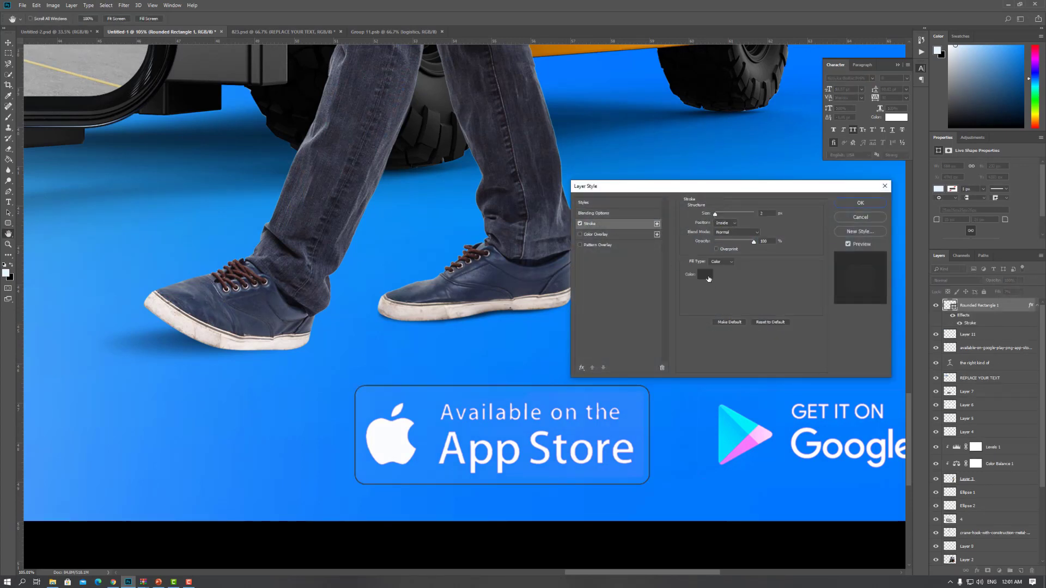
click(705, 275)
click(597, 433)
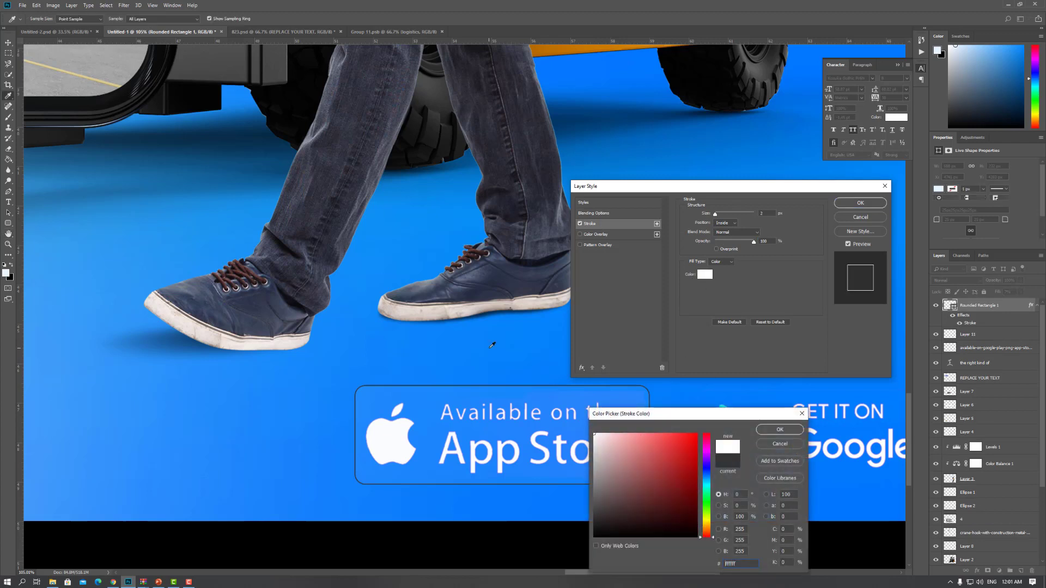
click(791, 429)
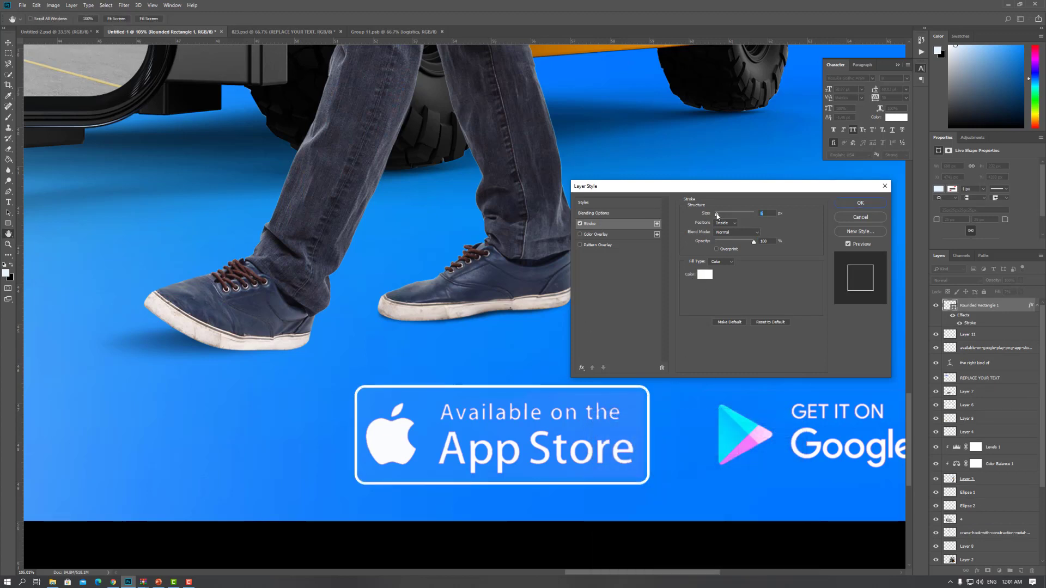
key(Return)
Center the outlined frame on the App Store badge and duplicate it onto Google Play.
key(v)
key(Right)
key(Right)
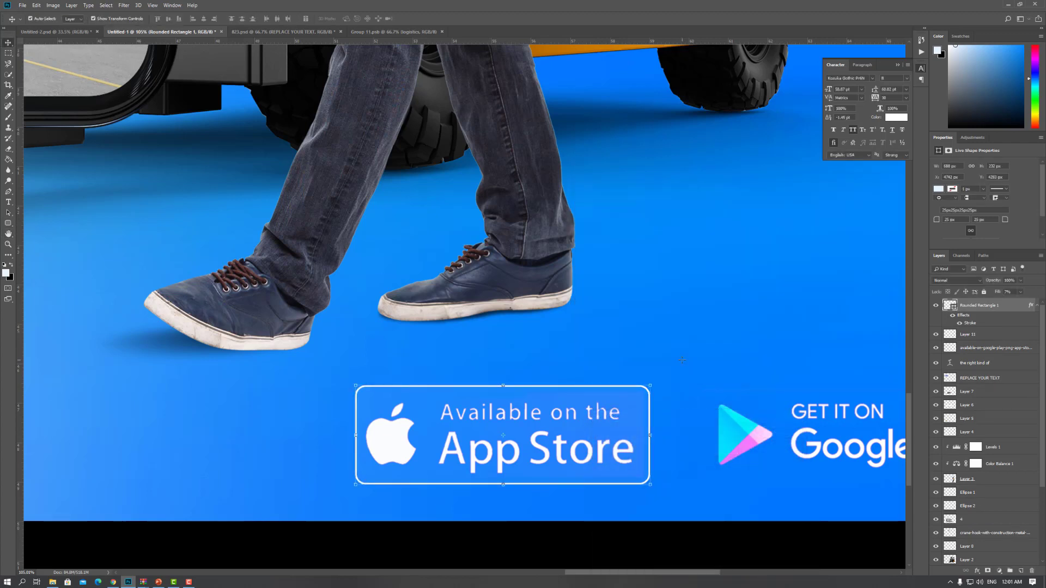
key(Right)
key(Right)
key(Right)
key(Left)
key(Left)
key(Left)
key(Down)
key(Down)
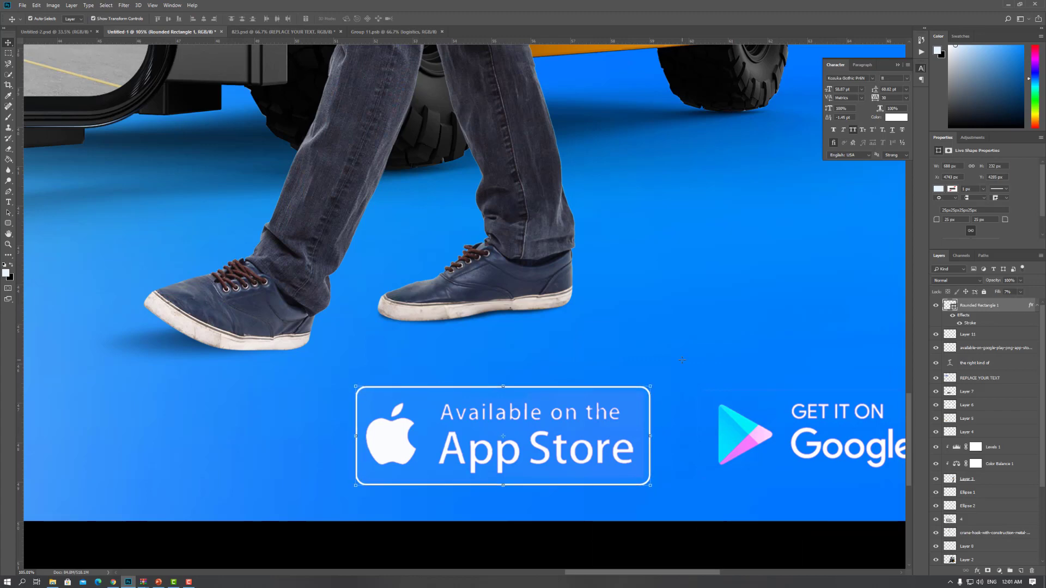
alt+scroll(679, 369, down, 3)
scroll(369, 433, right, 5)
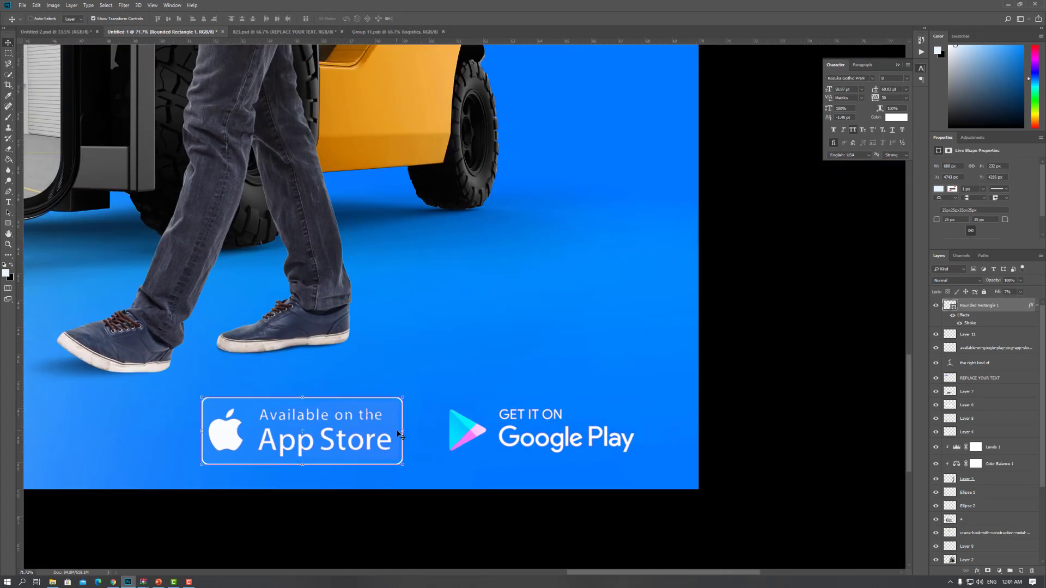
alt+drag(400, 434, 621, 436)
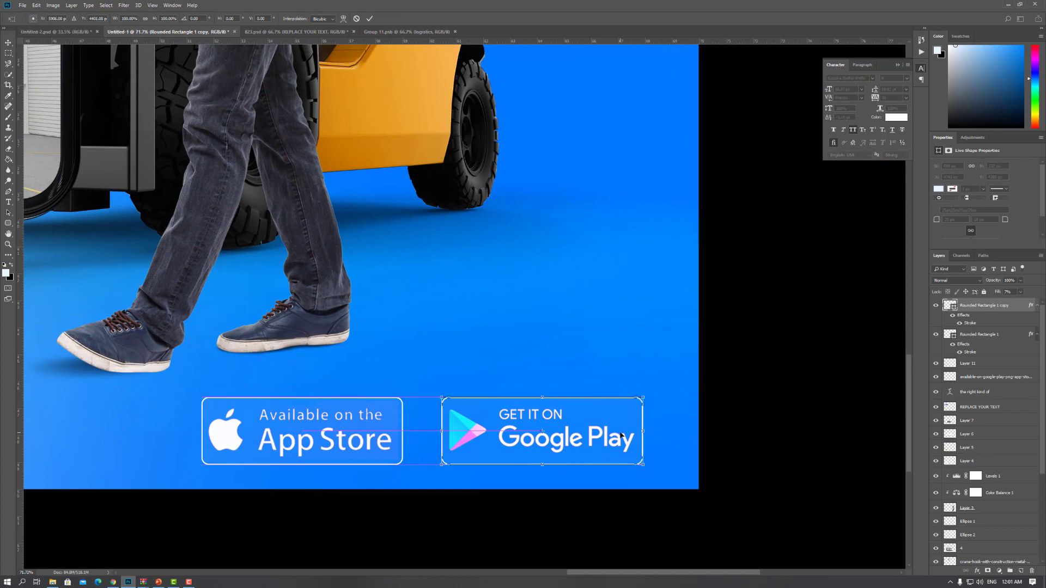
key(Return)
alt+scroll(374, 155, down, 4)
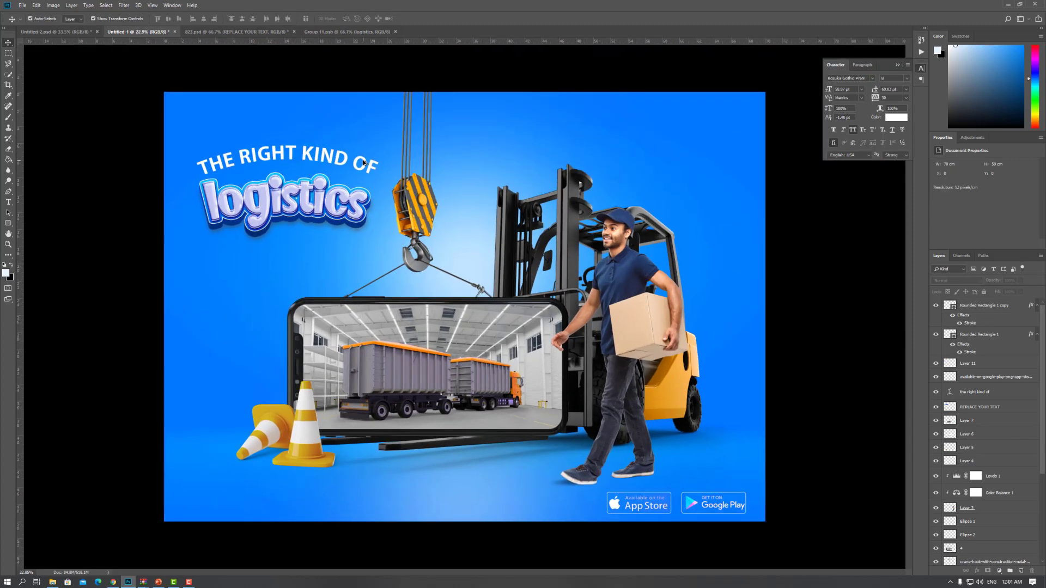